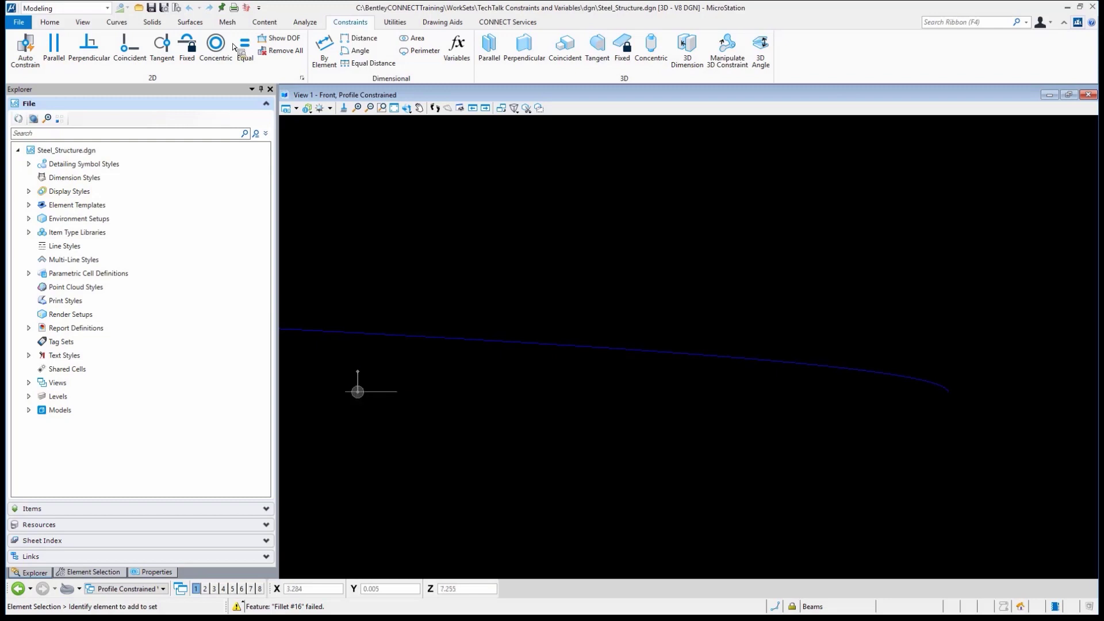
- Switch the workflow to Drawing
{"action": "left_click", "coordinate": [48, 22]}
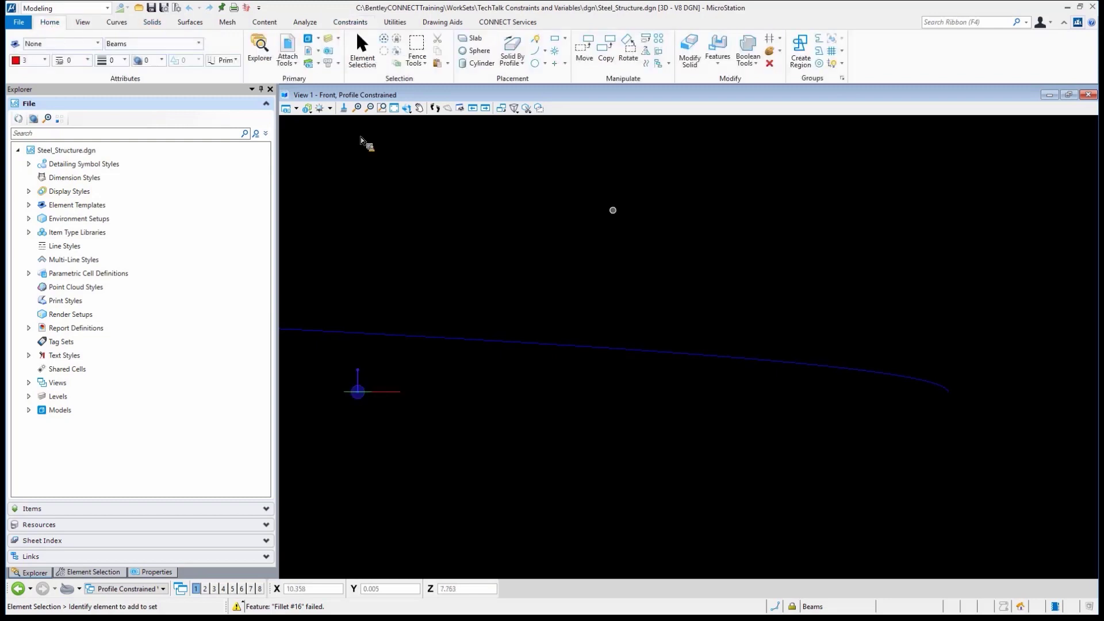
{"action": "left_click", "coordinate": [537, 43]}
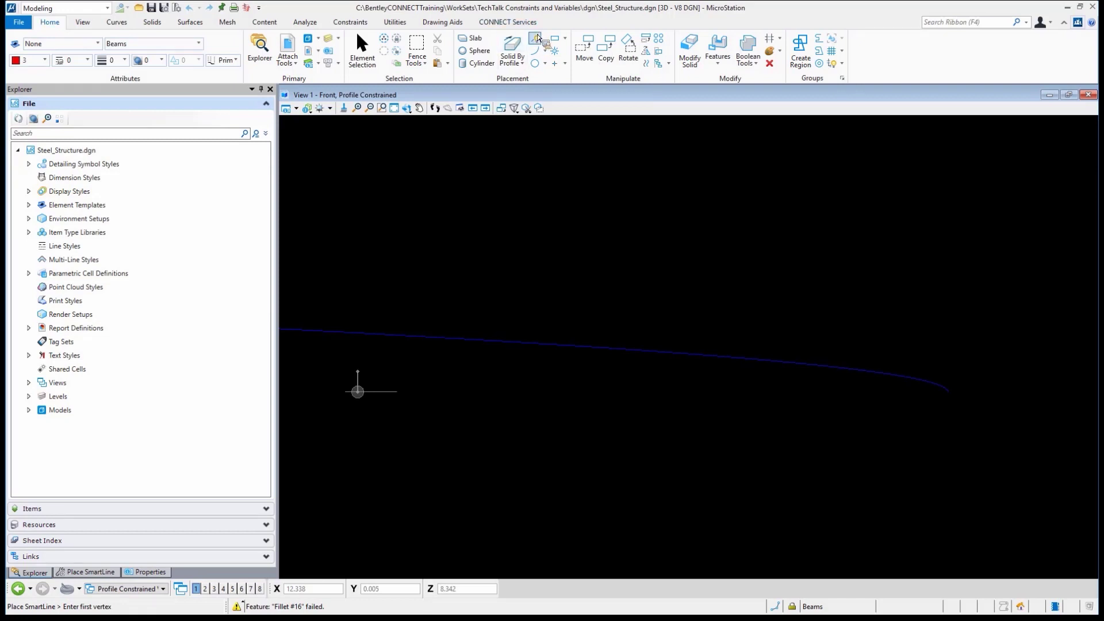
{"action": "left_click", "coordinate": [92, 8]}
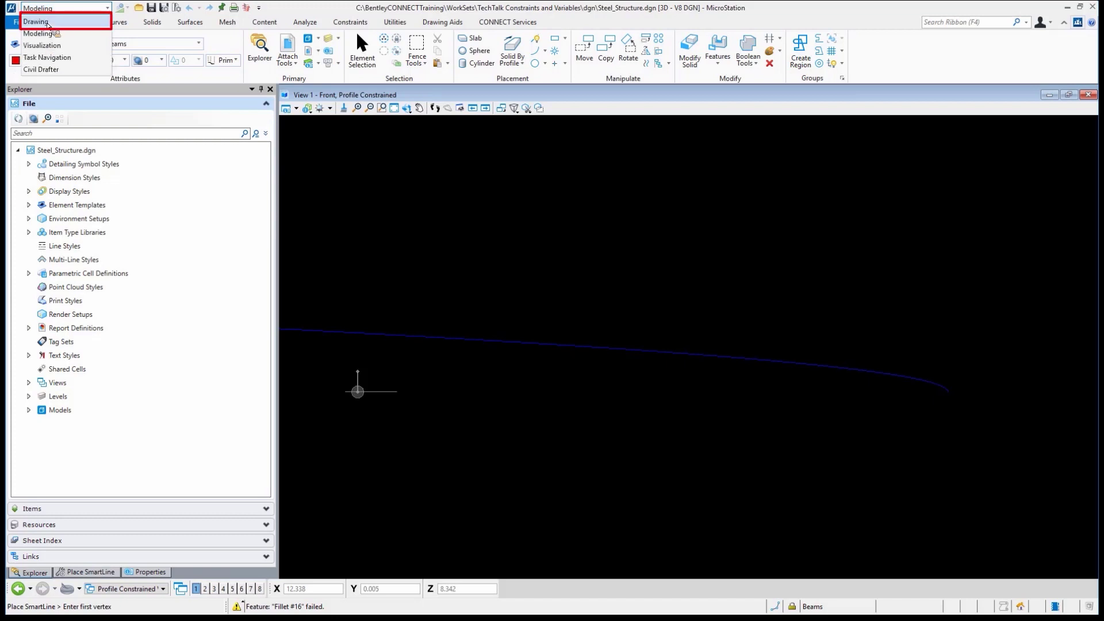
{"action": "left_click", "coordinate": [48, 22]}
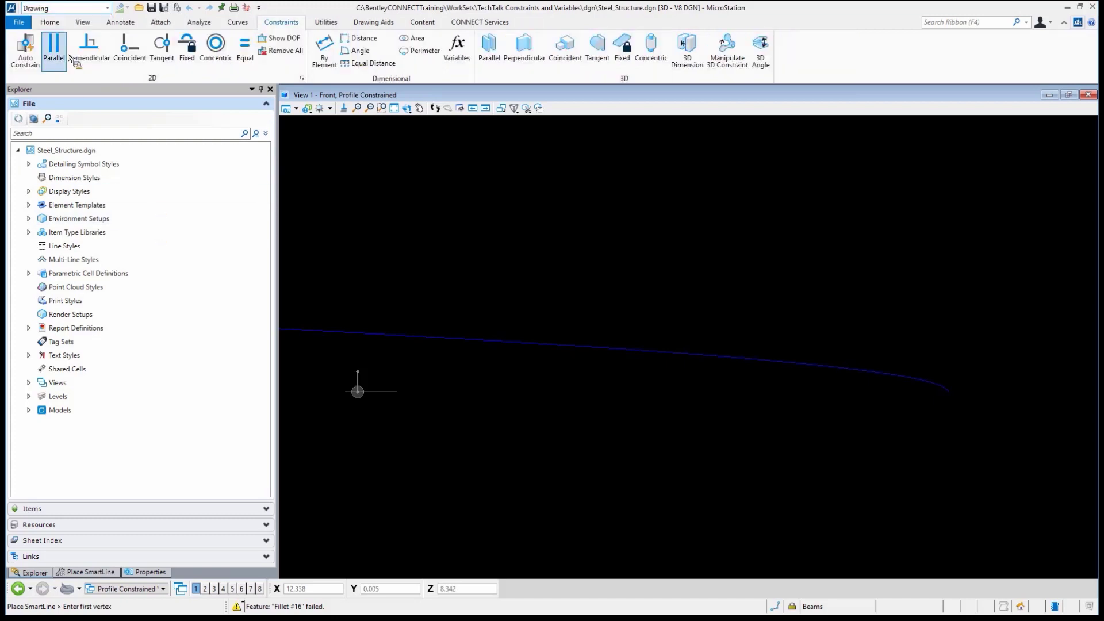
- Draw a closed four-sided SmartLine shape with a 25-unit horizontal base from the origin to the blue curve's right end and two upper vertices
{"action": "left_click", "coordinate": [435, 109]}
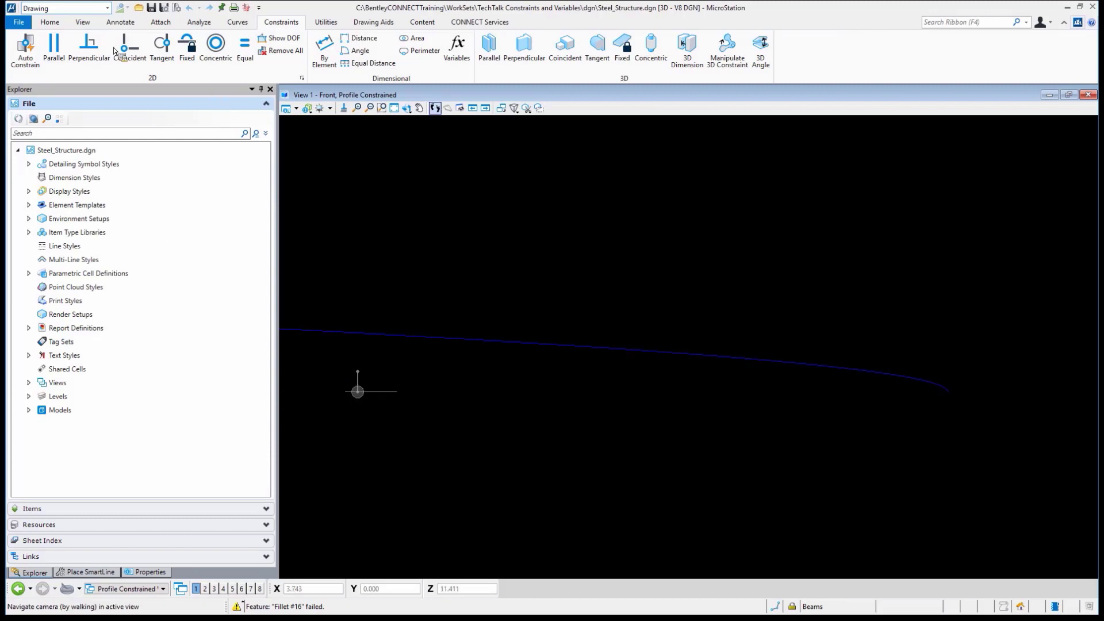
{"action": "left_click", "coordinate": [49, 21]}
{"action": "left_click", "coordinate": [428, 49]}
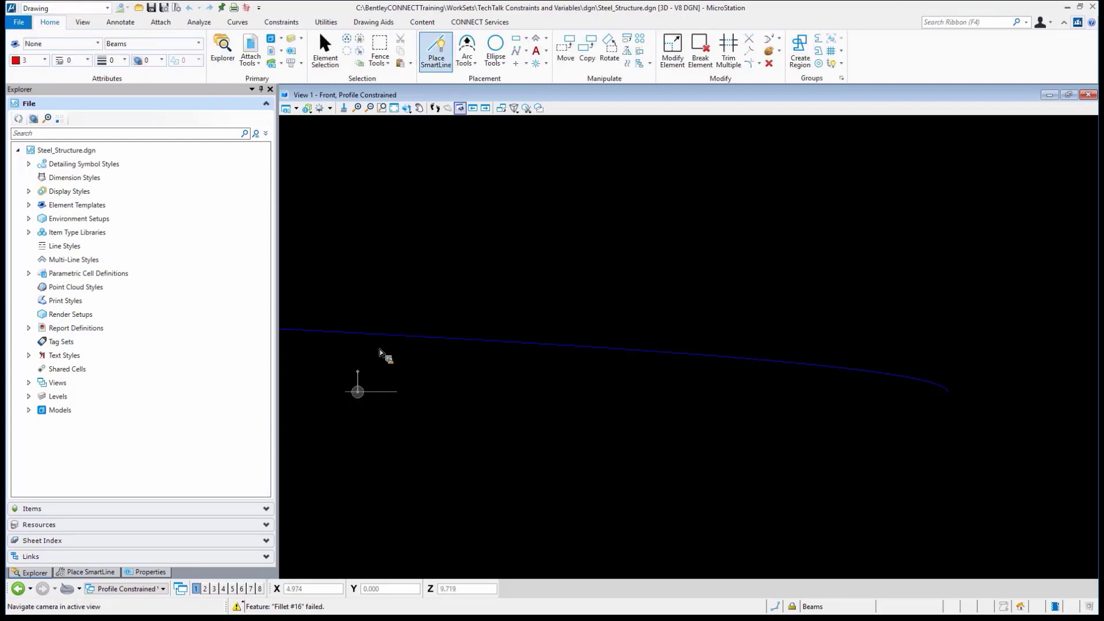
{"action": "left_click", "coordinate": [358, 392]}
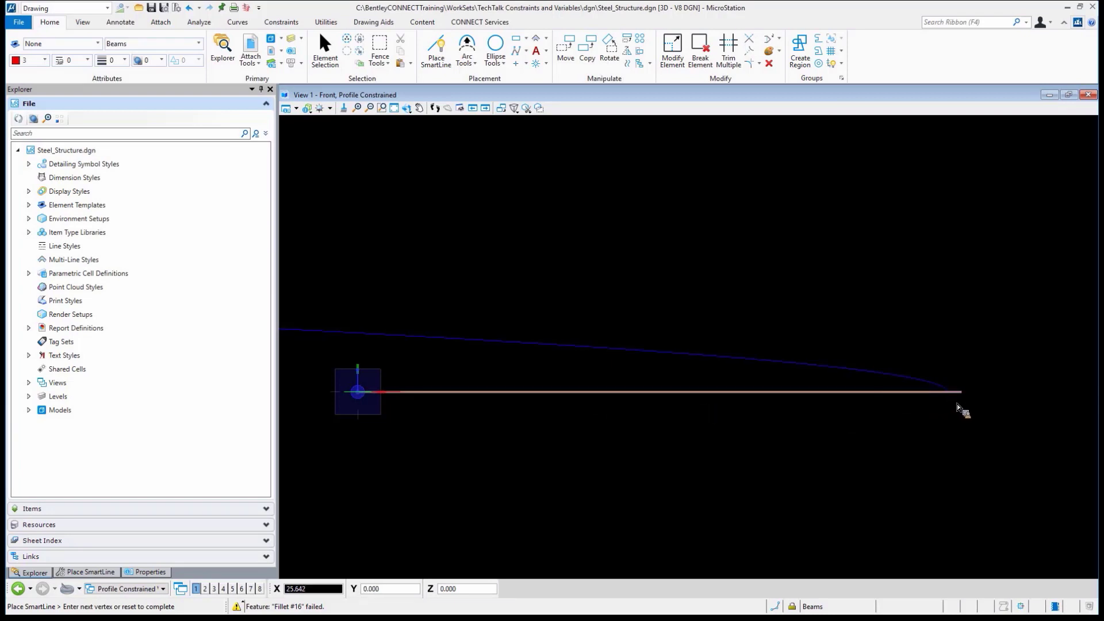
{"action": "left_click", "coordinate": [949, 397]}
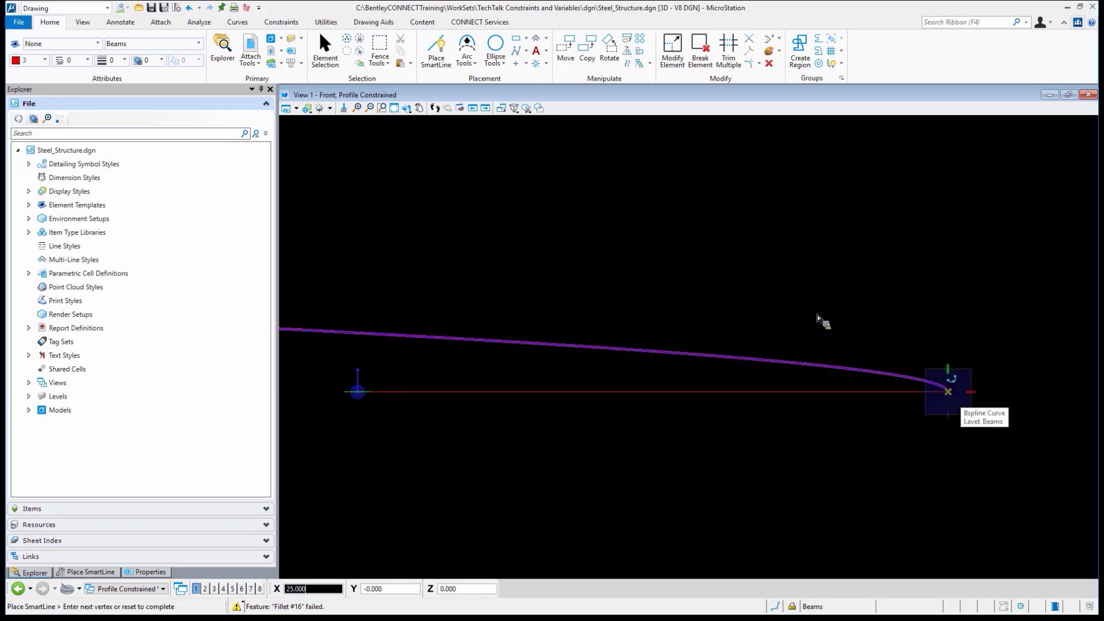
{"action": "left_click", "coordinate": [794, 342]}
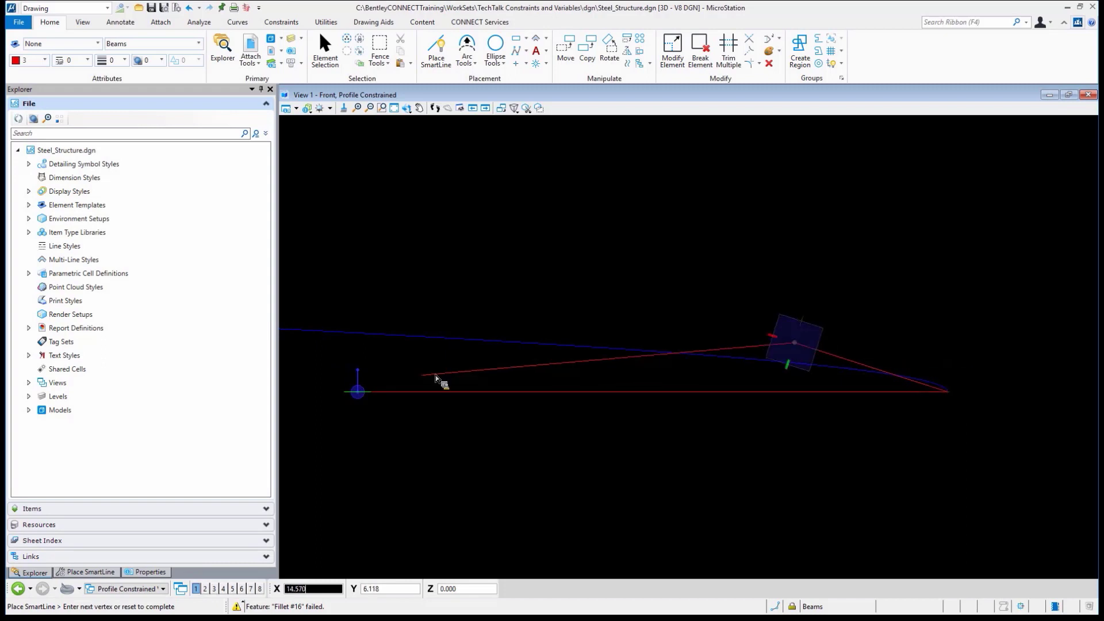
{"action": "left_click", "coordinate": [382, 386]}
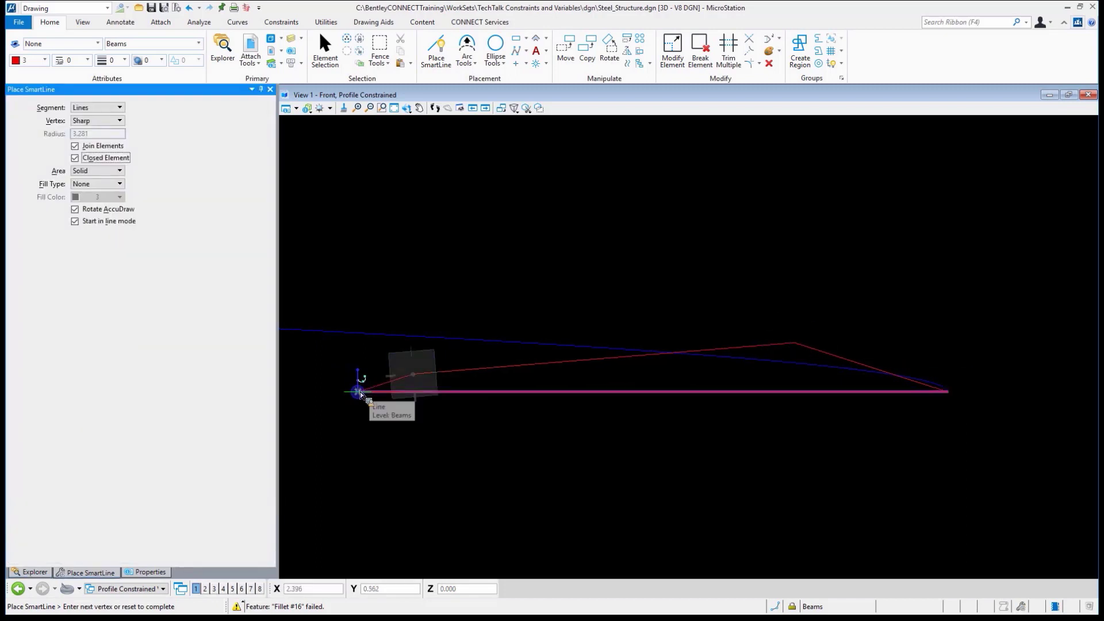
{"action": "left_click", "coordinate": [357, 392]}
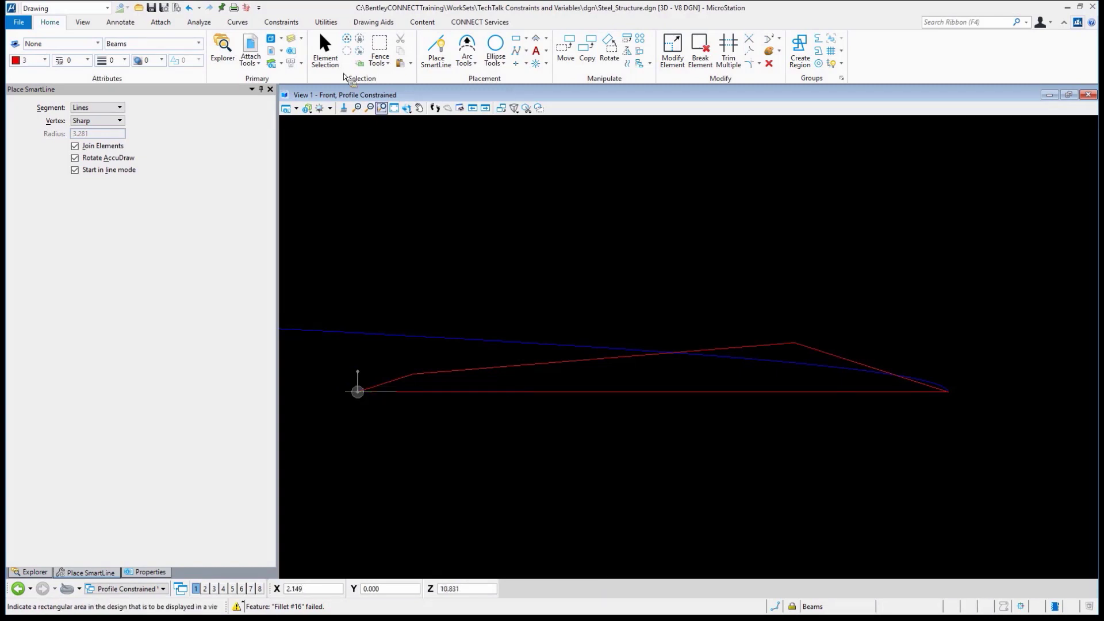
- Set the line weight of the new red shape to 1
{"action": "left_click", "coordinate": [325, 51]}
{"action": "left_click", "coordinate": [439, 393]}
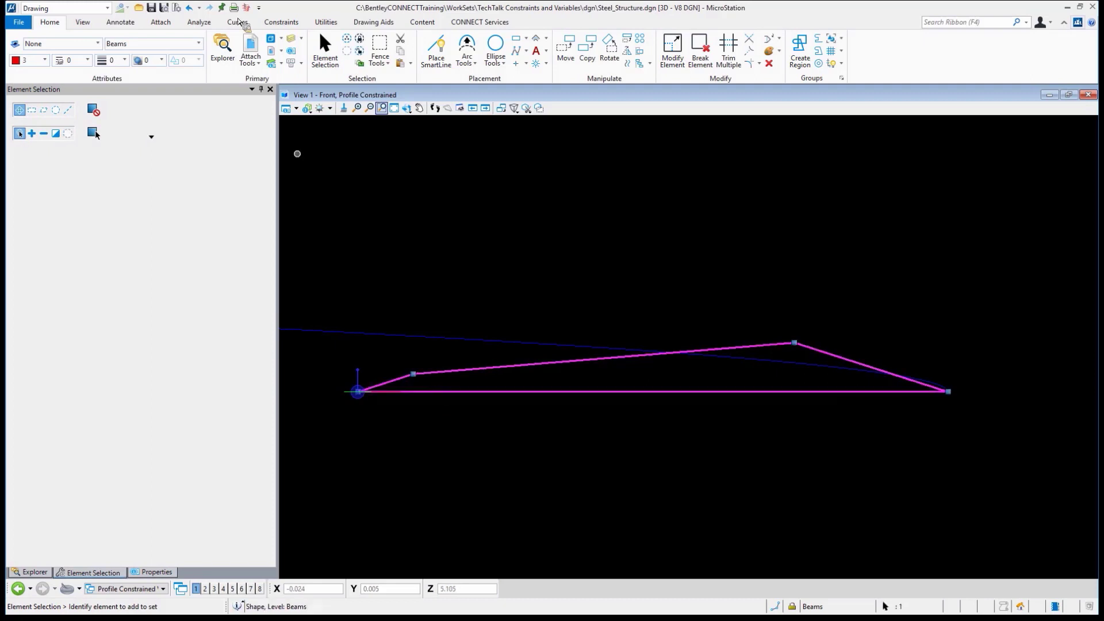
{"action": "left_click", "coordinate": [124, 61]}
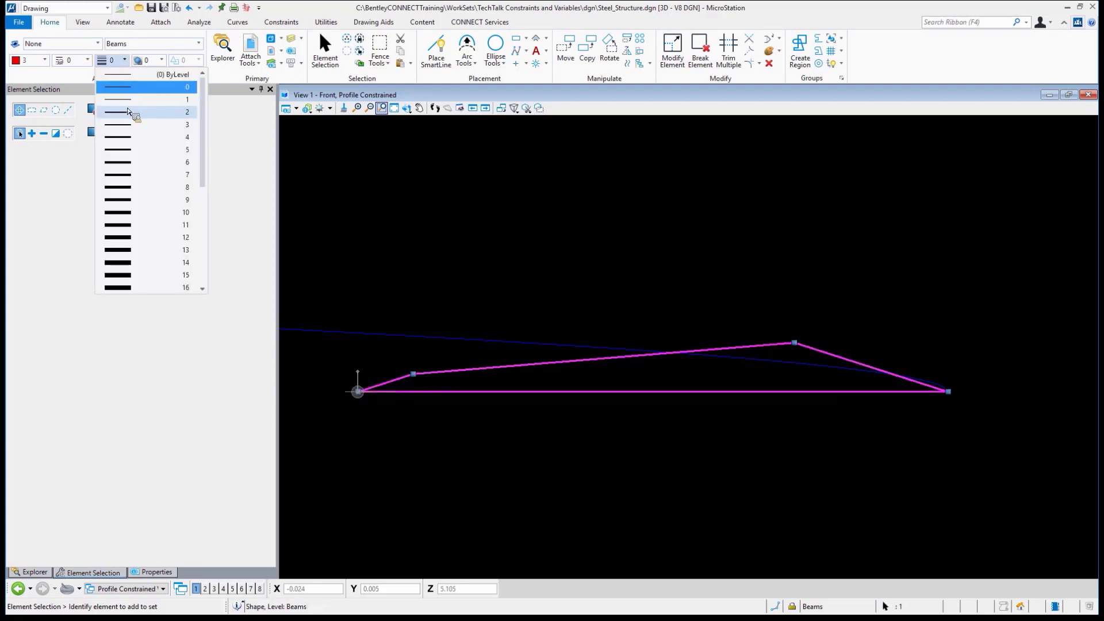
{"action": "left_click", "coordinate": [129, 102]}
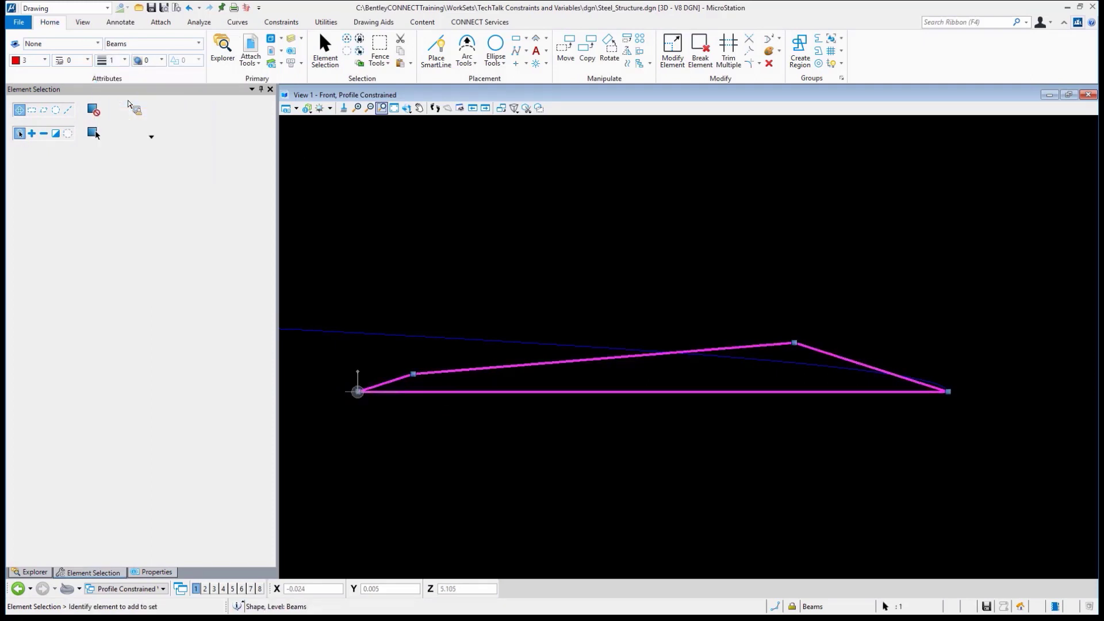
{"action": "left_click", "coordinate": [618, 255]}
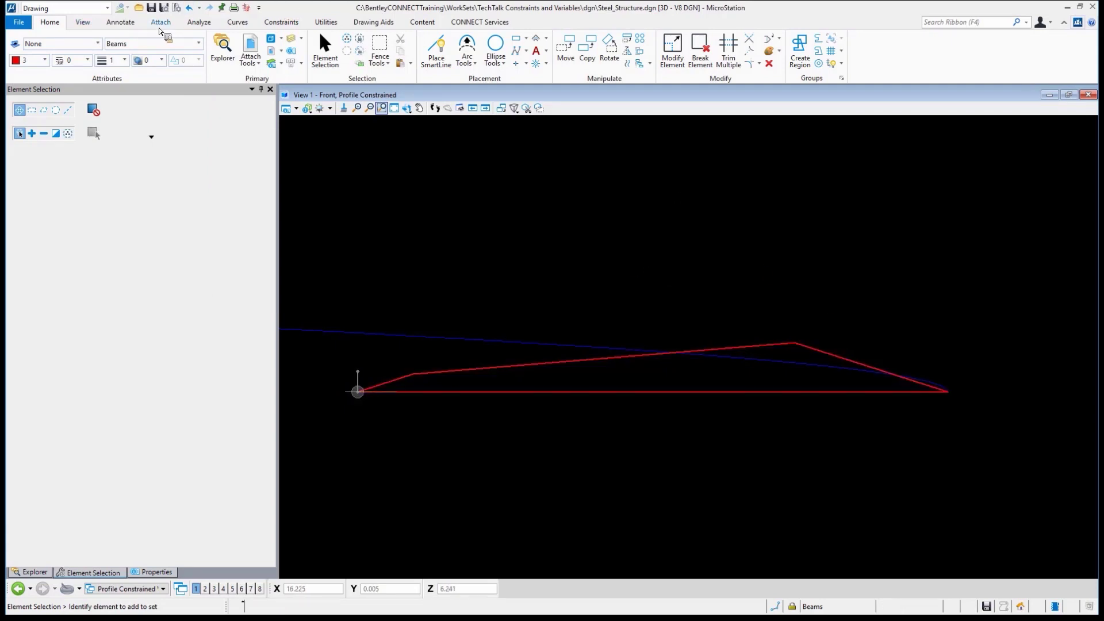
- Switch to the Modeling workflow and apply Fixed 2D constraints to the shape's right end vertex and bottom segment
{"action": "left_click", "coordinate": [89, 8]}
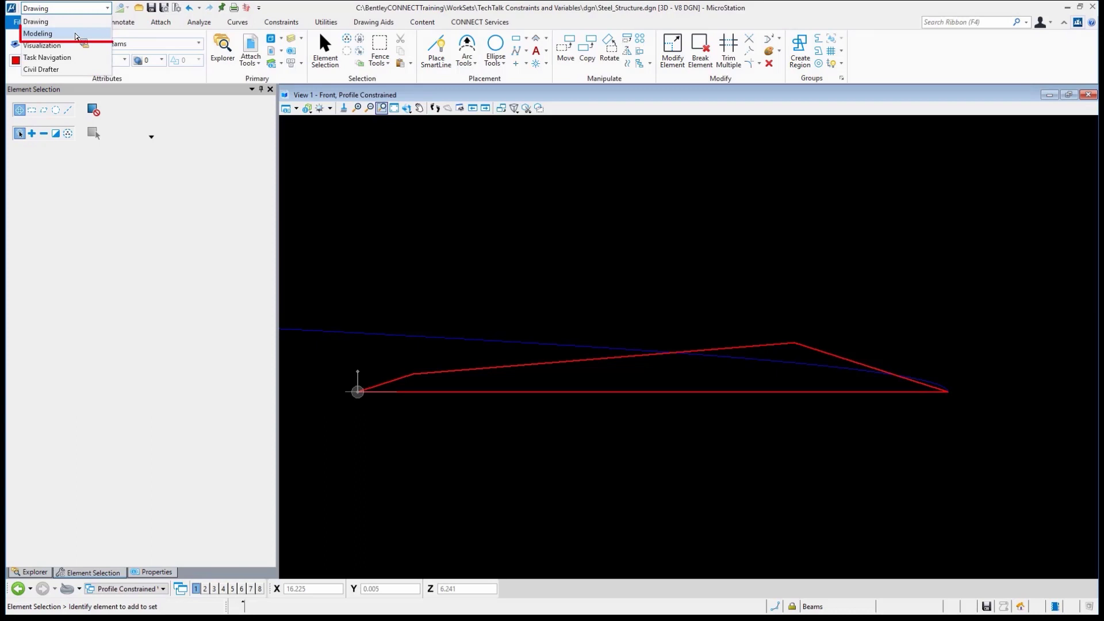
{"action": "left_click", "coordinate": [77, 35]}
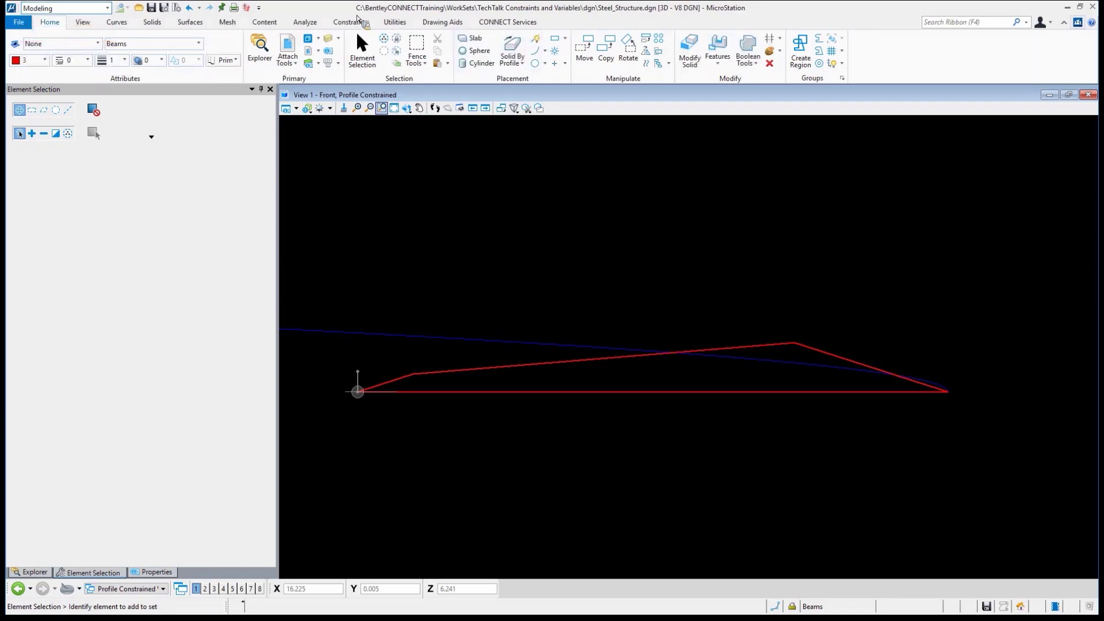
{"action": "left_click", "coordinate": [357, 19]}
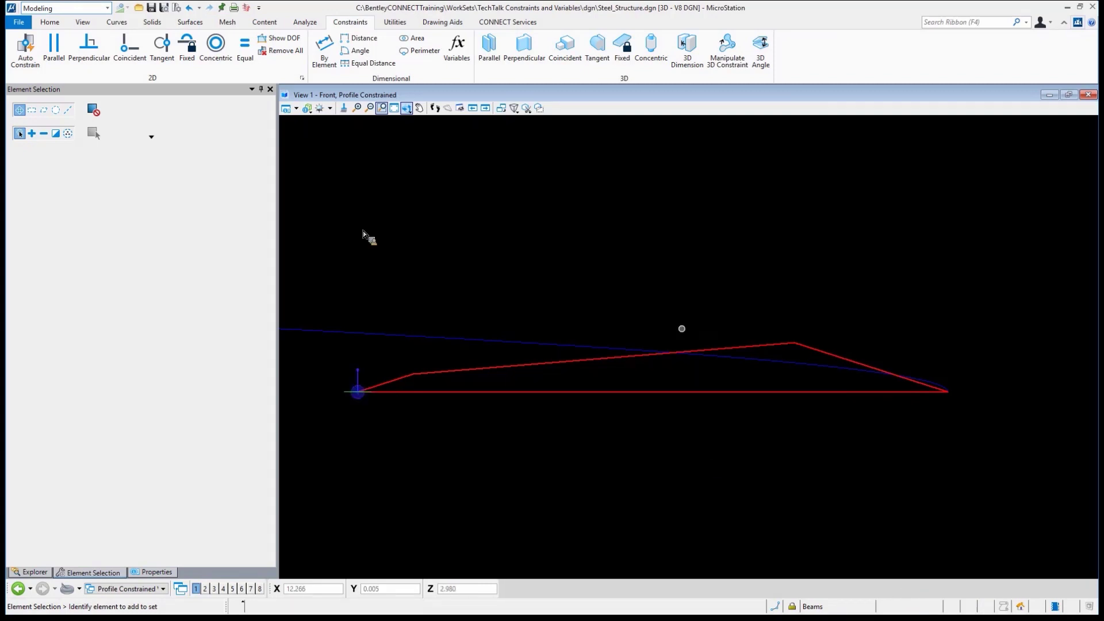
{"action": "left_click", "coordinate": [196, 57]}
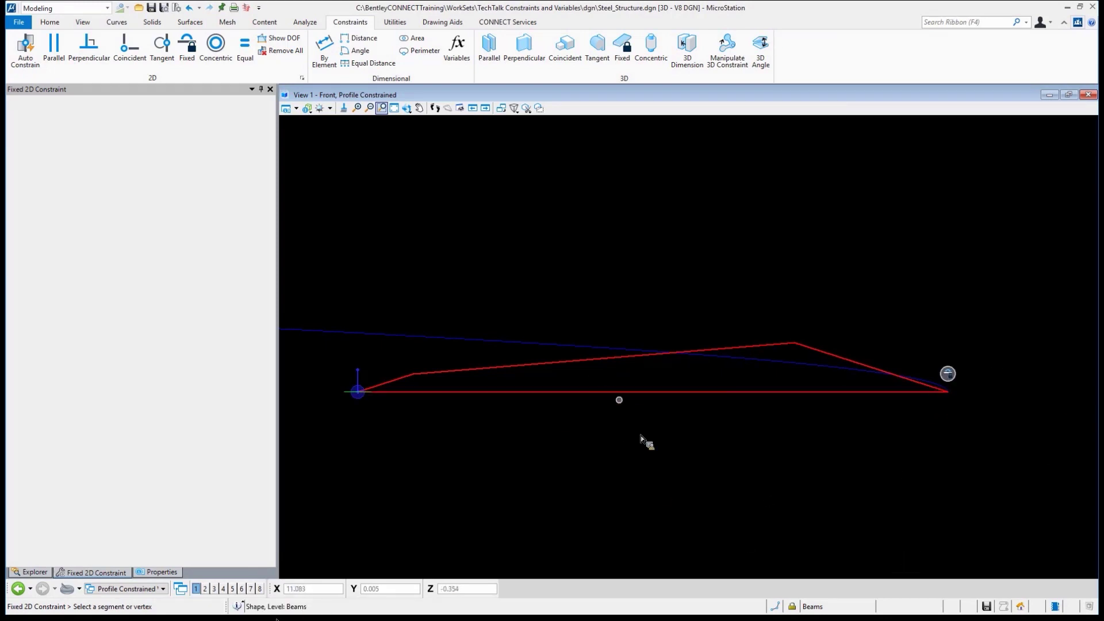
{"action": "left_click", "coordinate": [645, 392]}
- Show the remaining degrees of freedom of the fixed shape
{"action": "left_click", "coordinate": [290, 43]}
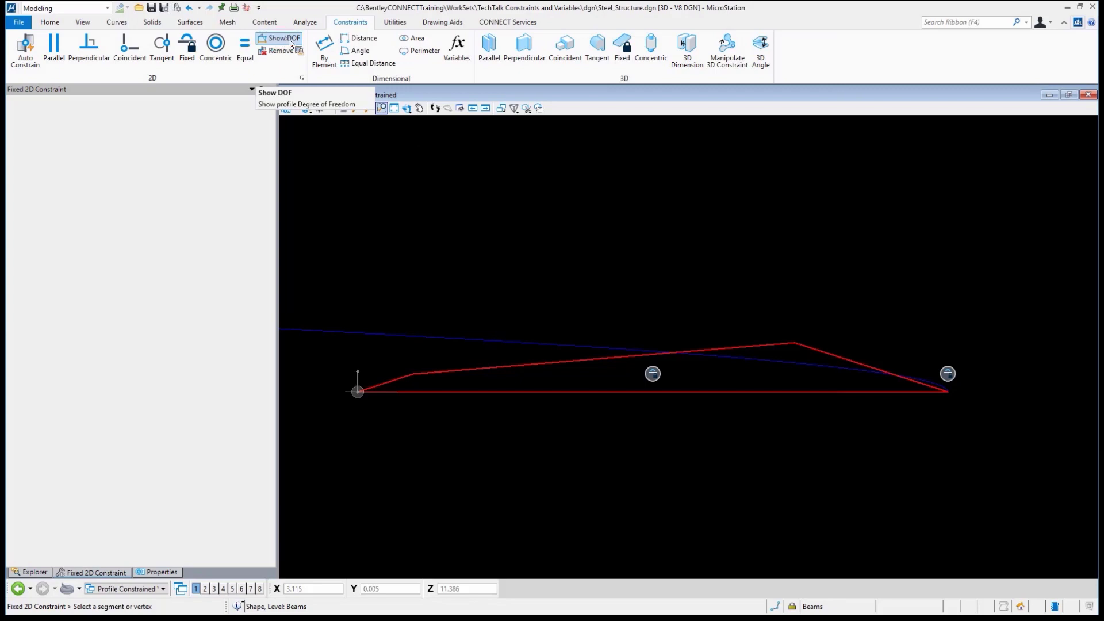
{"action": "left_click", "coordinate": [581, 366]}
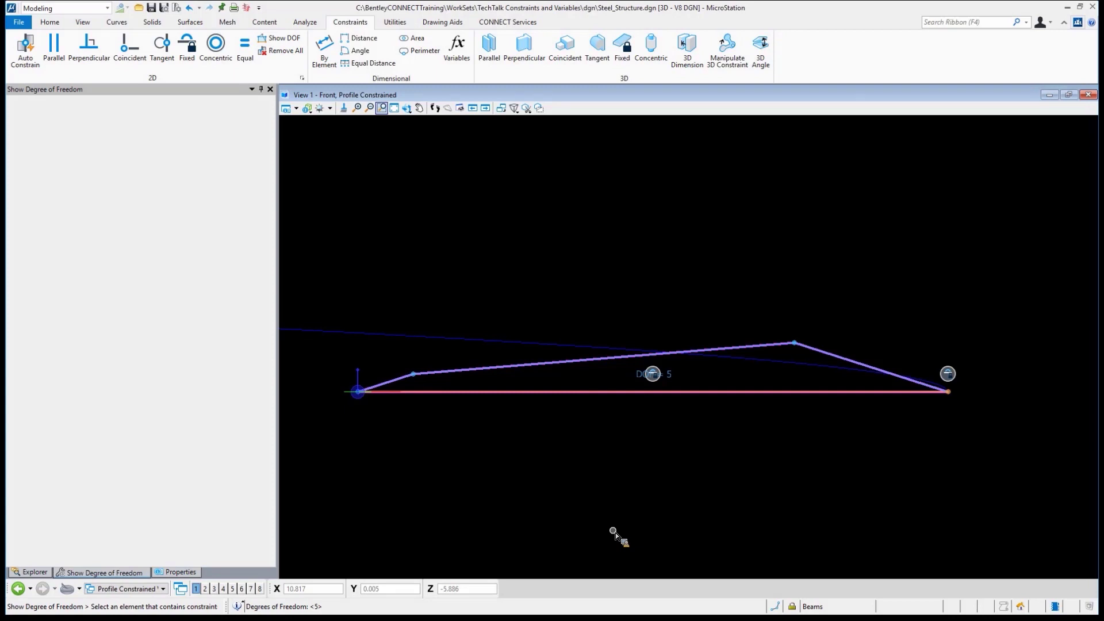
{"action": "left_click", "coordinate": [606, 533]}
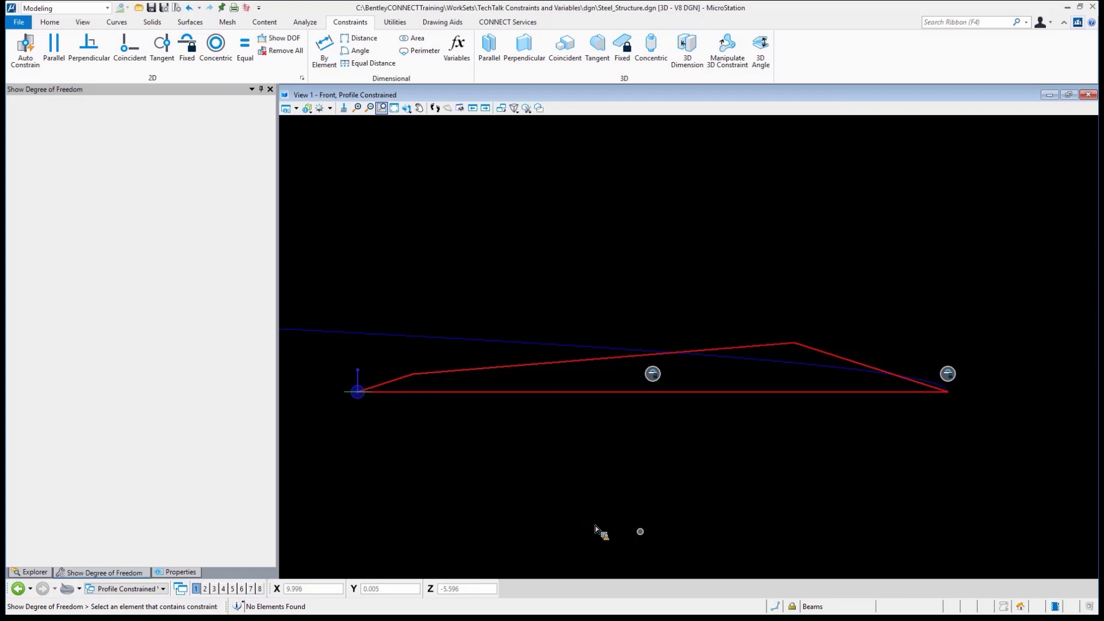
- Constrain the shape's long upper segment parallel to its bottom segment
{"action": "left_click", "coordinate": [53, 49]}
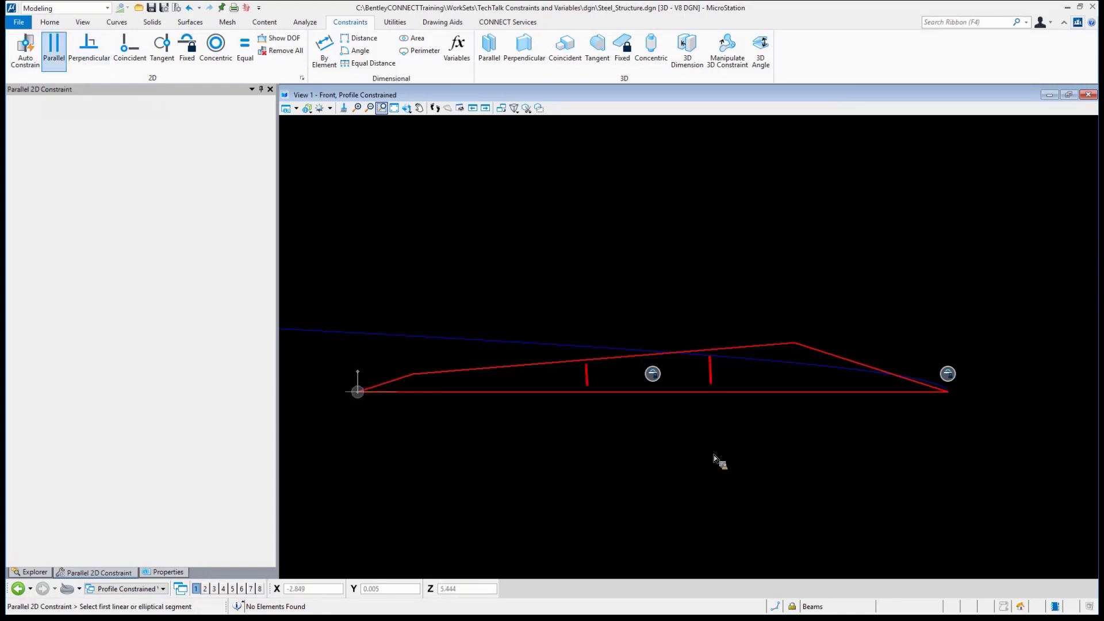
{"action": "left_click", "coordinate": [717, 394]}
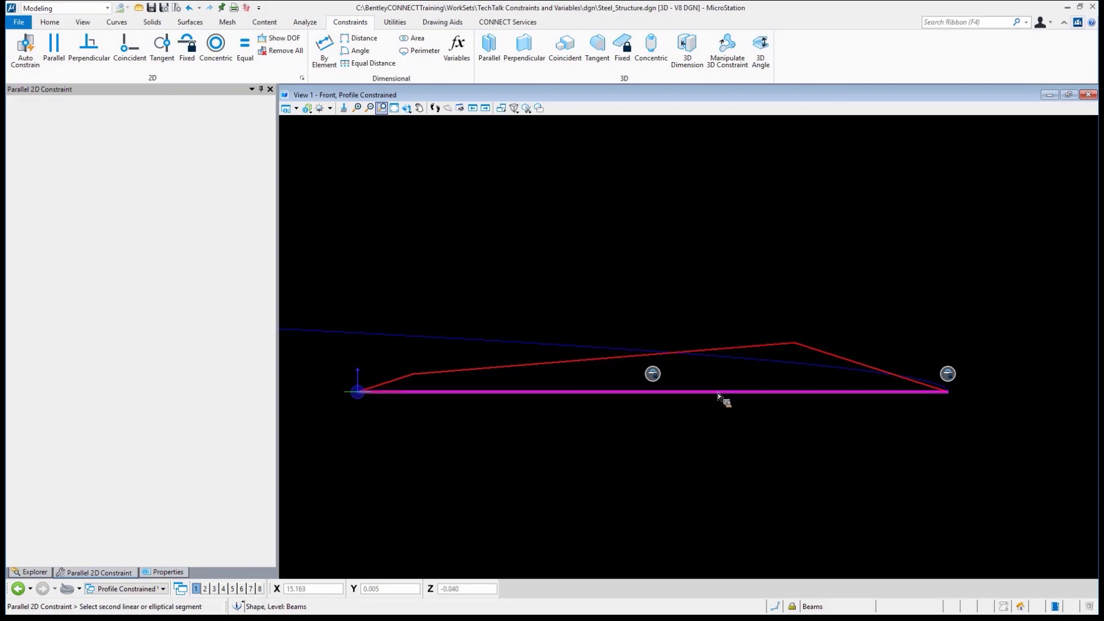
{"action": "left_click", "coordinate": [757, 345]}
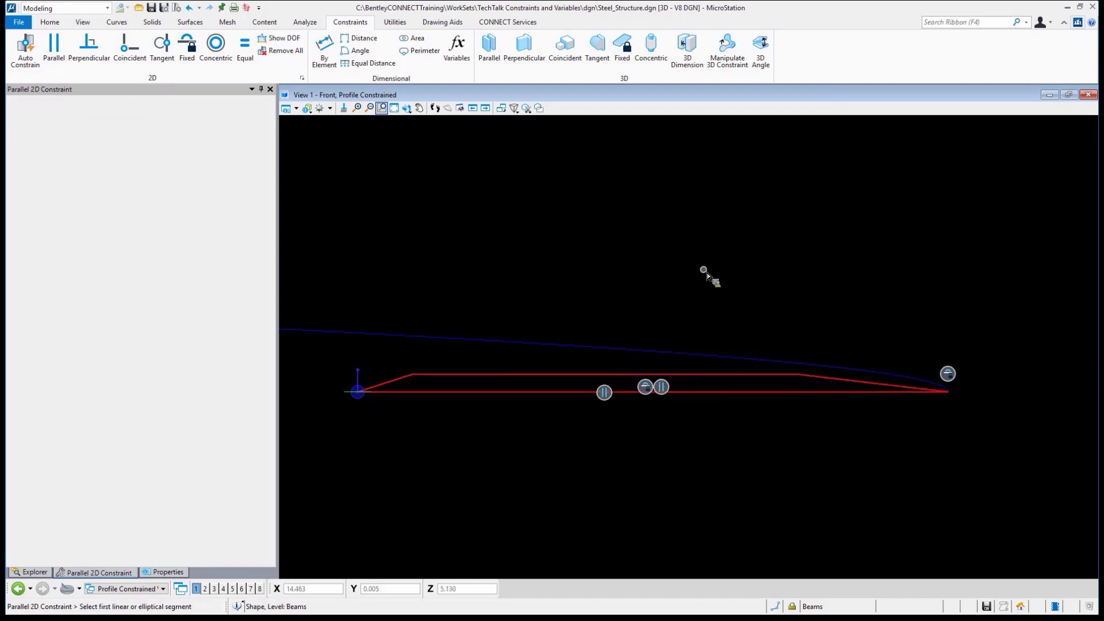
{"action": "right_click", "coordinate": [591, 247]}
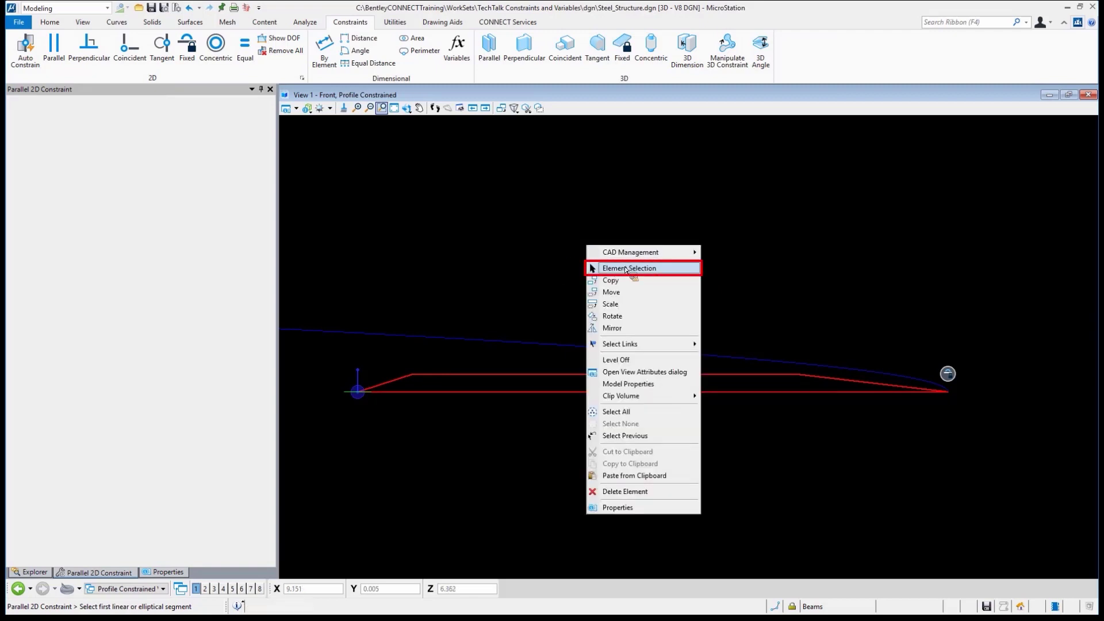
{"action": "left_click", "coordinate": [626, 270]}
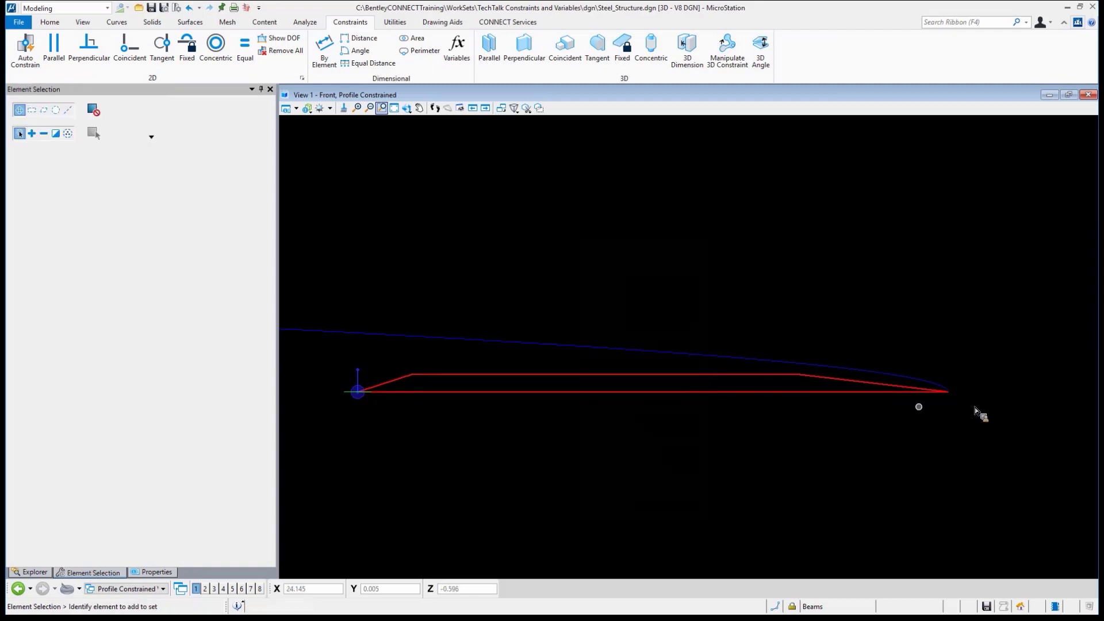
- Check the shape's degrees of freedom again with the parallel constraint applied
{"action": "left_click", "coordinate": [706, 390]}
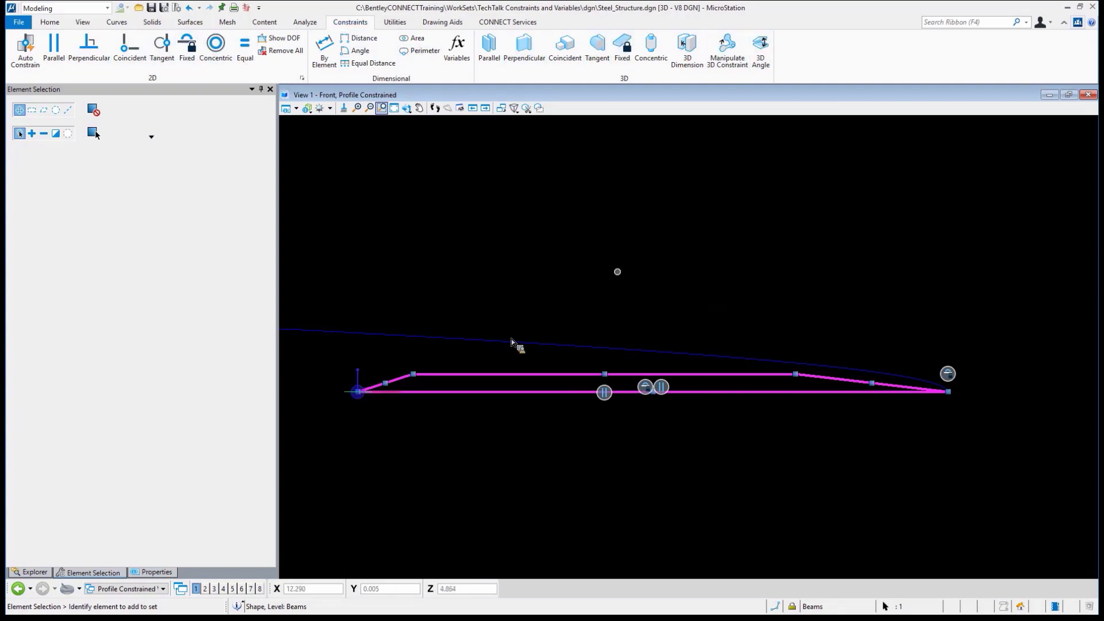
{"action": "left_click", "coordinate": [281, 41]}
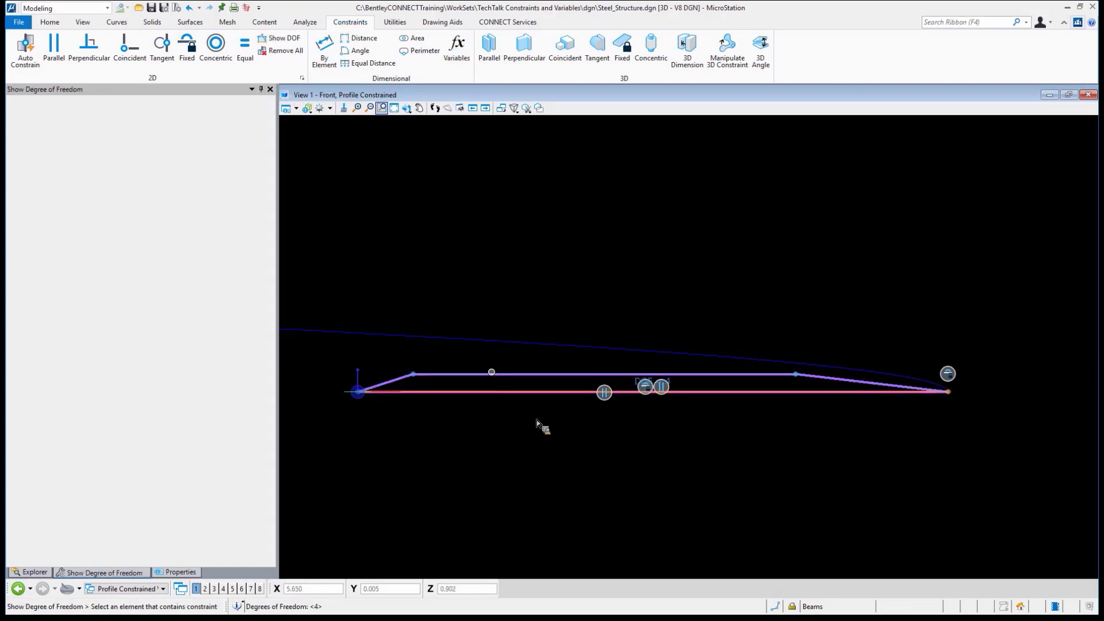
{"action": "left_click", "coordinate": [657, 411]}
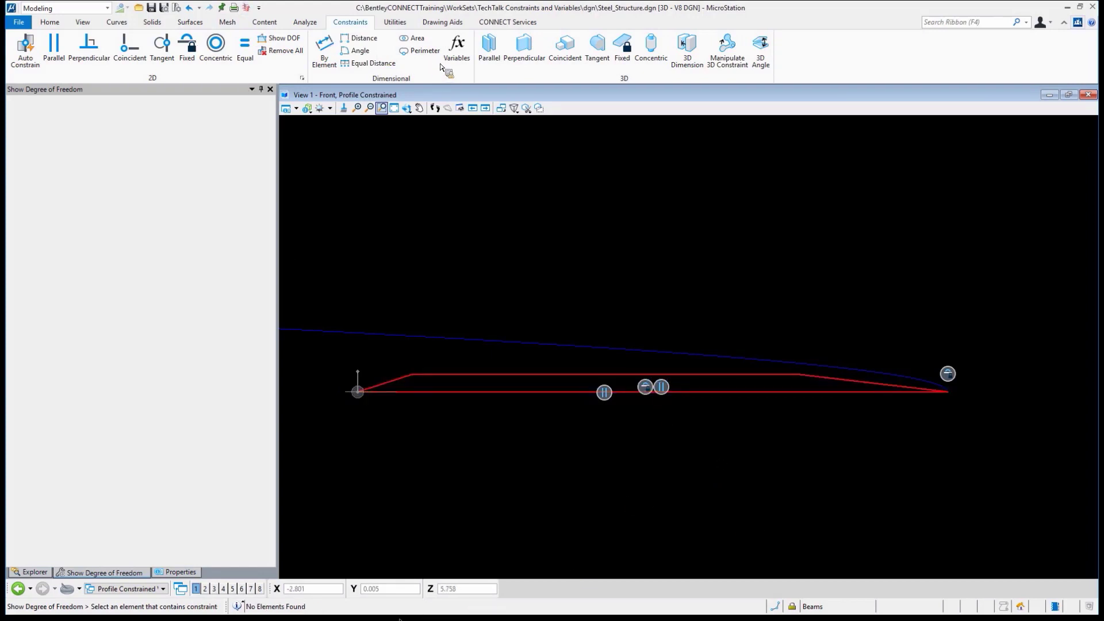
- Constrain the angle between the profile's short left segment and its long upper segment to 135°
{"action": "left_click", "coordinate": [363, 54]}
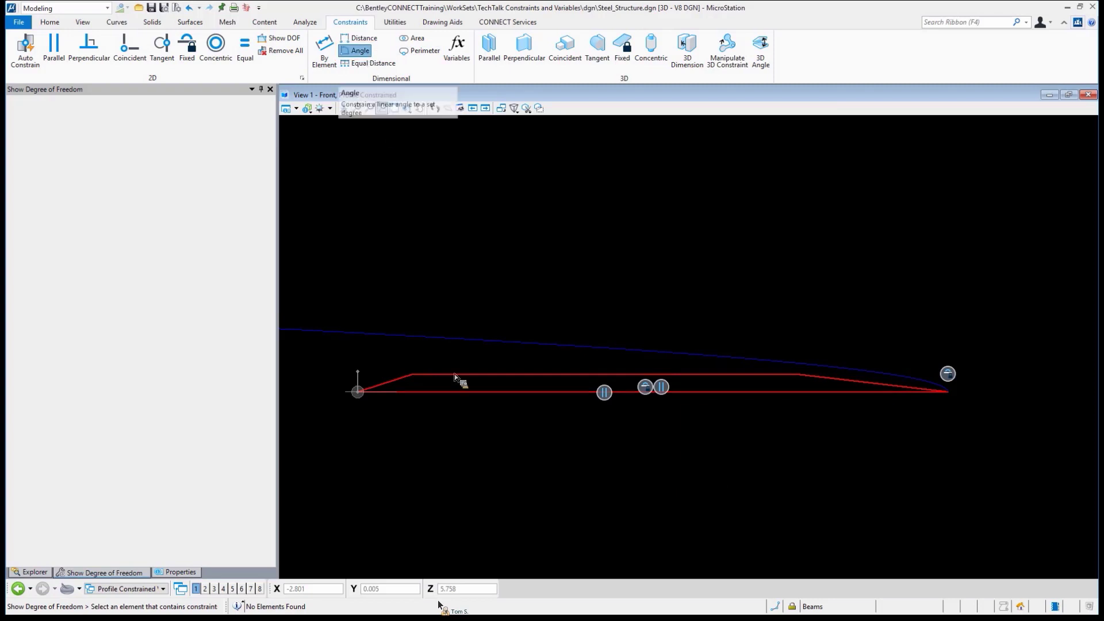
{"action": "left_click", "coordinate": [394, 382]}
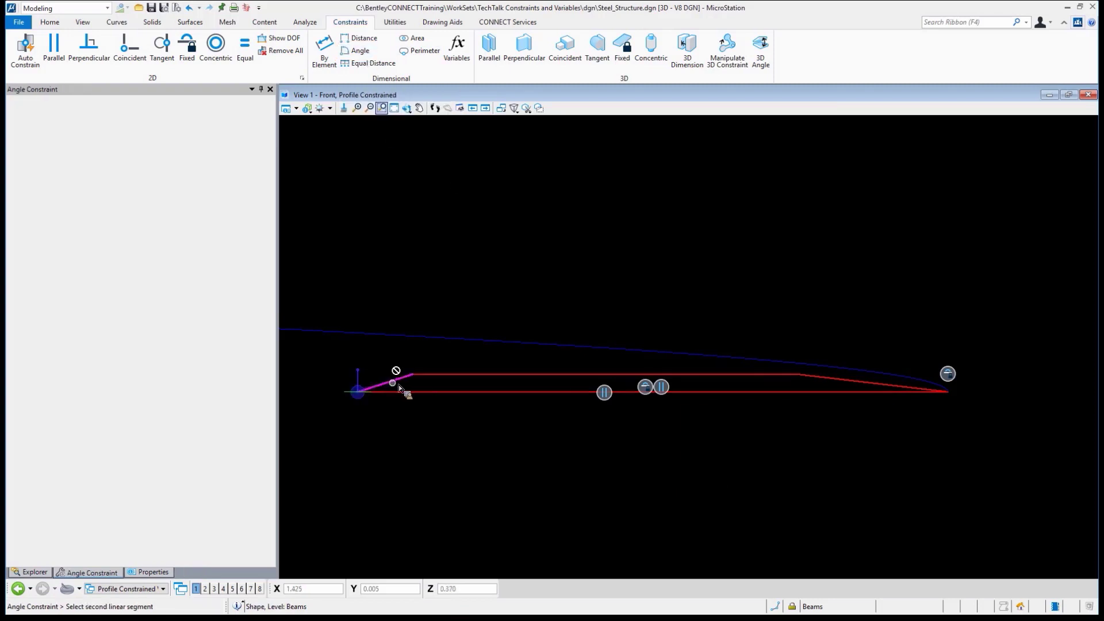
{"action": "left_click", "coordinate": [433, 383]}
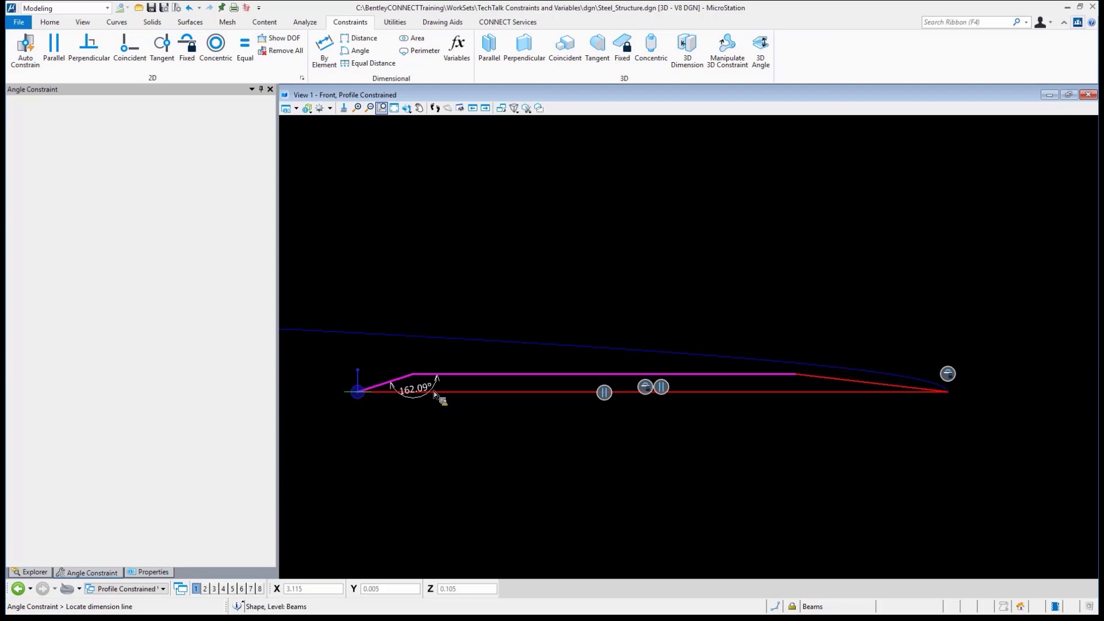
{"action": "left_click", "coordinate": [403, 364]}
{"action": "scroll", "coordinate": [413, 396], "scroll_direction": "up", "scroll_amount": 3}
{"action": "scroll", "coordinate": [413, 396], "scroll_direction": "down", "scroll_amount": 3}
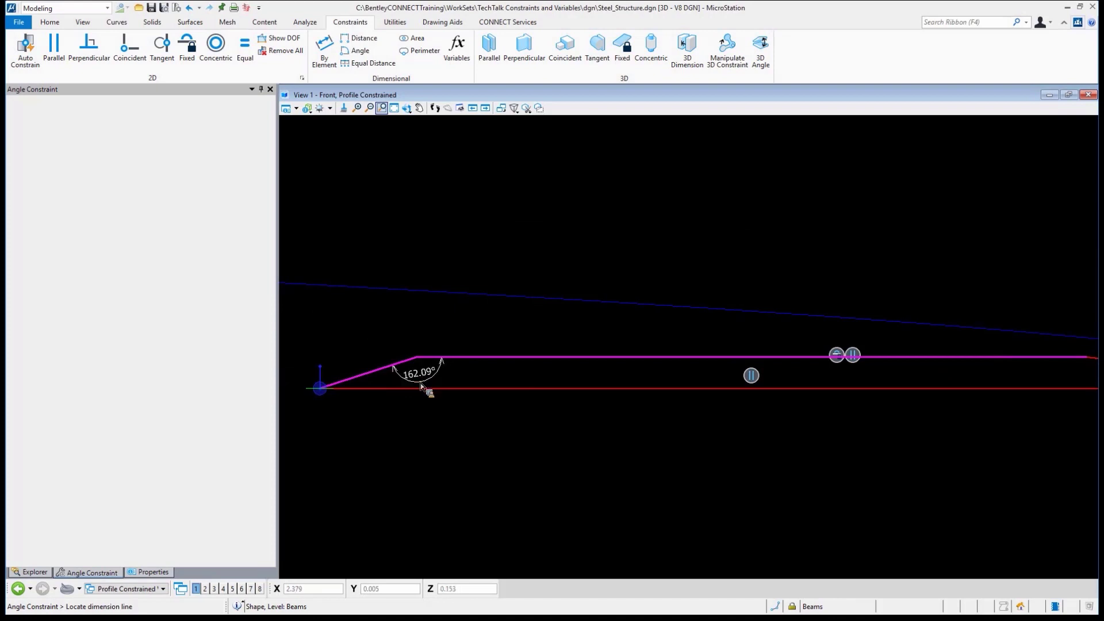
{"action": "left_click", "coordinate": [420, 383]}
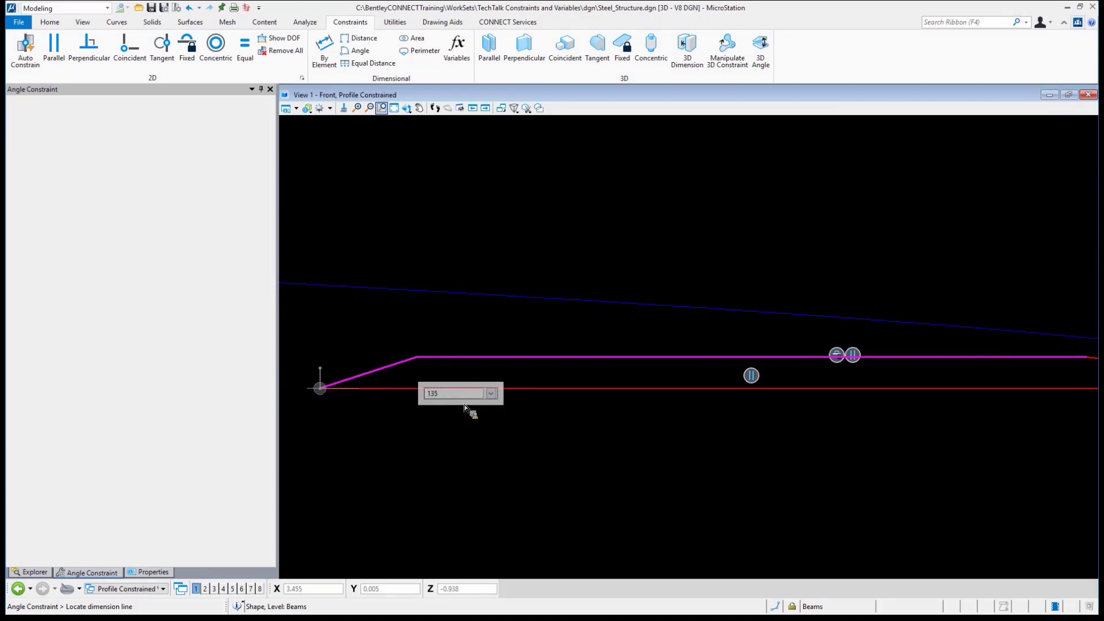
{"action": "key", "text": "Return"}
- Constrain the angle between the profile's upper segment and its sloping right segment to 135°
{"action": "scroll", "coordinate": [452, 379], "scroll_direction": "down", "scroll_amount": 3}
{"action": "scroll", "coordinate": [477, 377], "scroll_direction": "up", "scroll_amount": 4}
{"action": "left_click", "coordinate": [518, 374]}
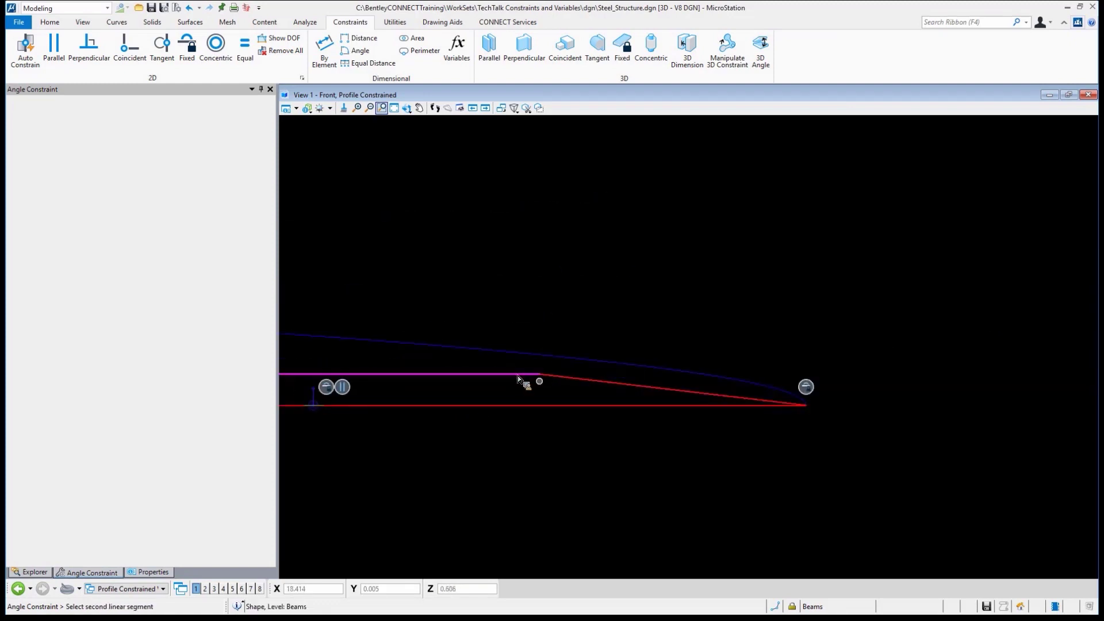
{"action": "left_click", "coordinate": [567, 381]}
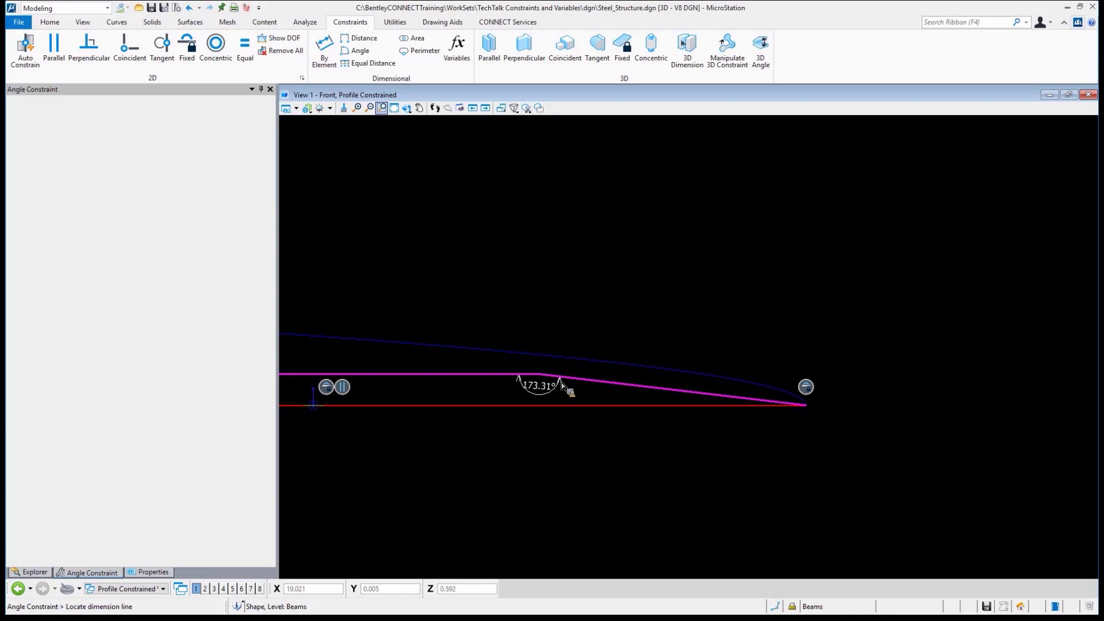
{"action": "left_click", "coordinate": [588, 406]}
{"action": "type", "text": "135"}
{"action": "key", "text": "Return"}
- Check the profile's remaining degrees of freedom with both angle constraints applied
{"action": "scroll", "coordinate": [663, 383], "scroll_direction": "down", "scroll_amount": 2}
{"action": "scroll", "coordinate": [561, 379], "scroll_direction": "up", "scroll_amount": 2}
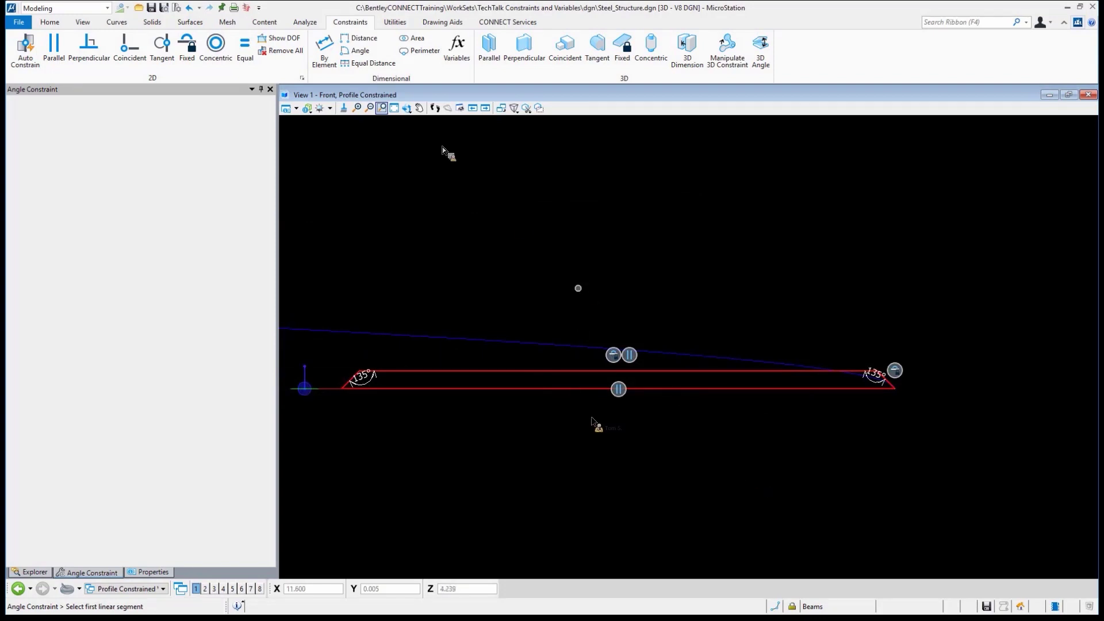
{"action": "left_click", "coordinate": [280, 38]}
{"action": "left_click", "coordinate": [432, 372]}
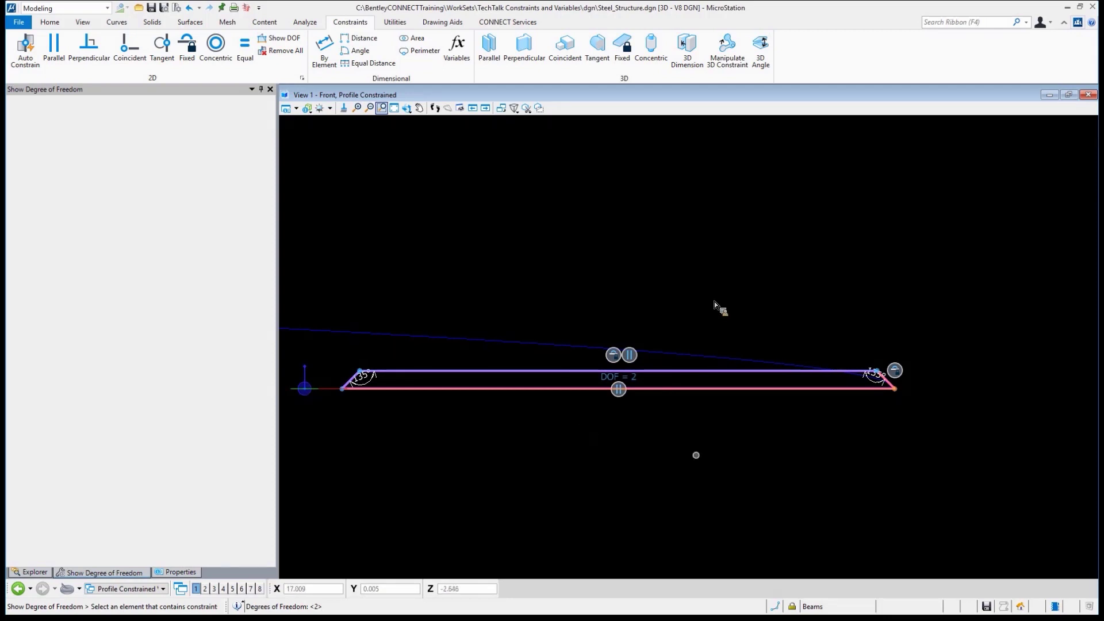
{"action": "left_click", "coordinate": [632, 308]}
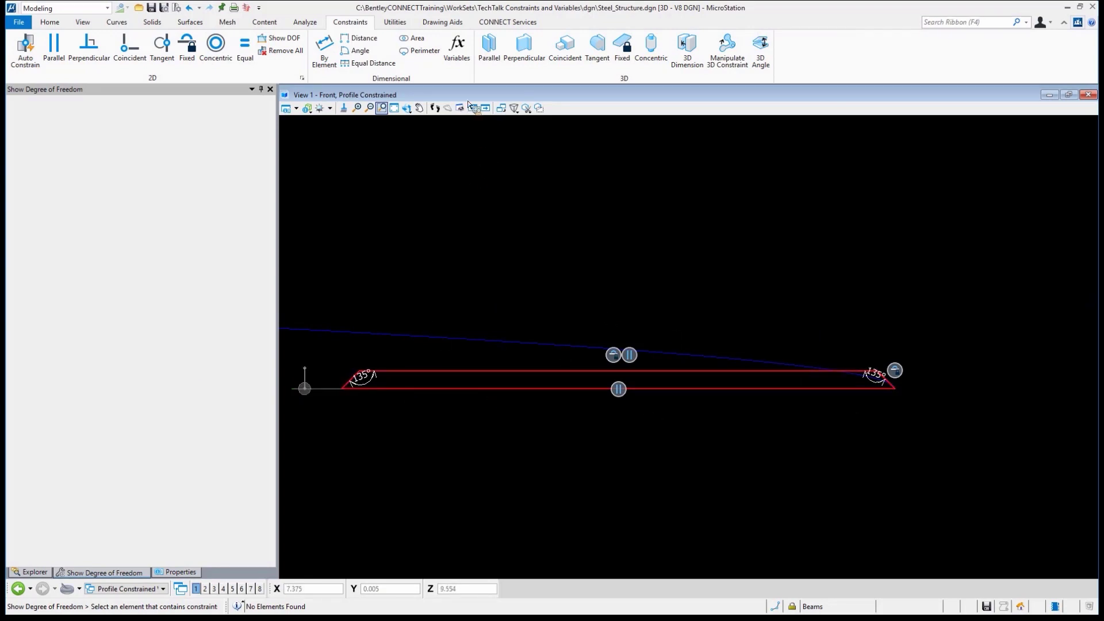
- Create a local distance variable named Overall Width with an active value of 27.5 ft
{"action": "left_click", "coordinate": [464, 51]}
{"action": "left_click_drag", "start_coordinate": [294, 135], "coordinate": [627, 74]}
{"action": "left_click", "coordinate": [468, 134]}
{"action": "left_click", "coordinate": [430, 102]}
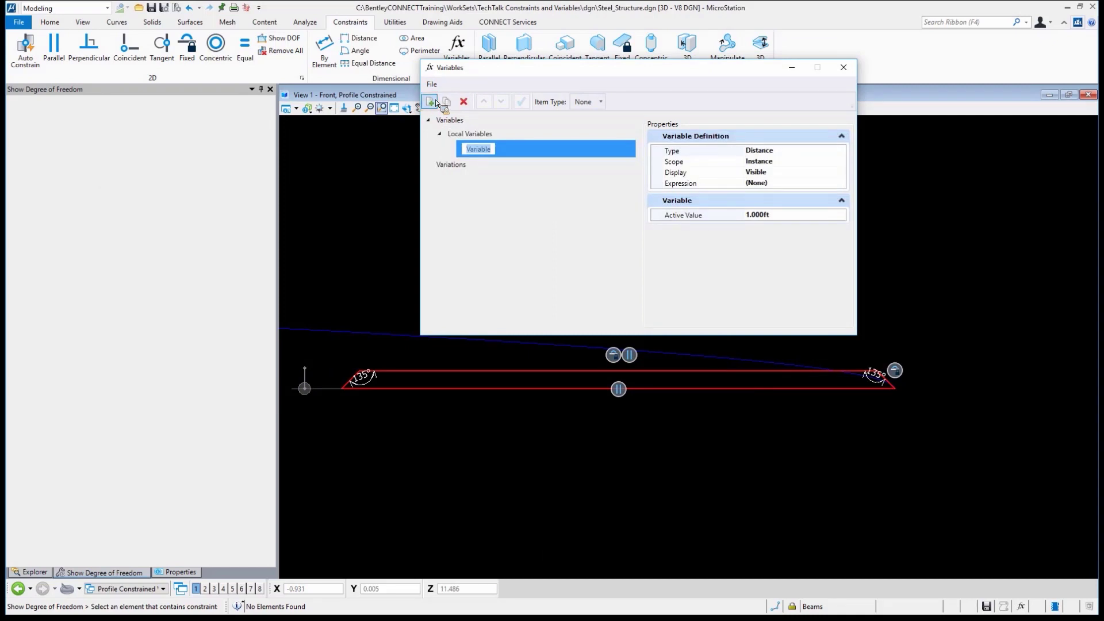
{"action": "type", "text": "Overall Width"}
{"action": "key", "text": "Return"}
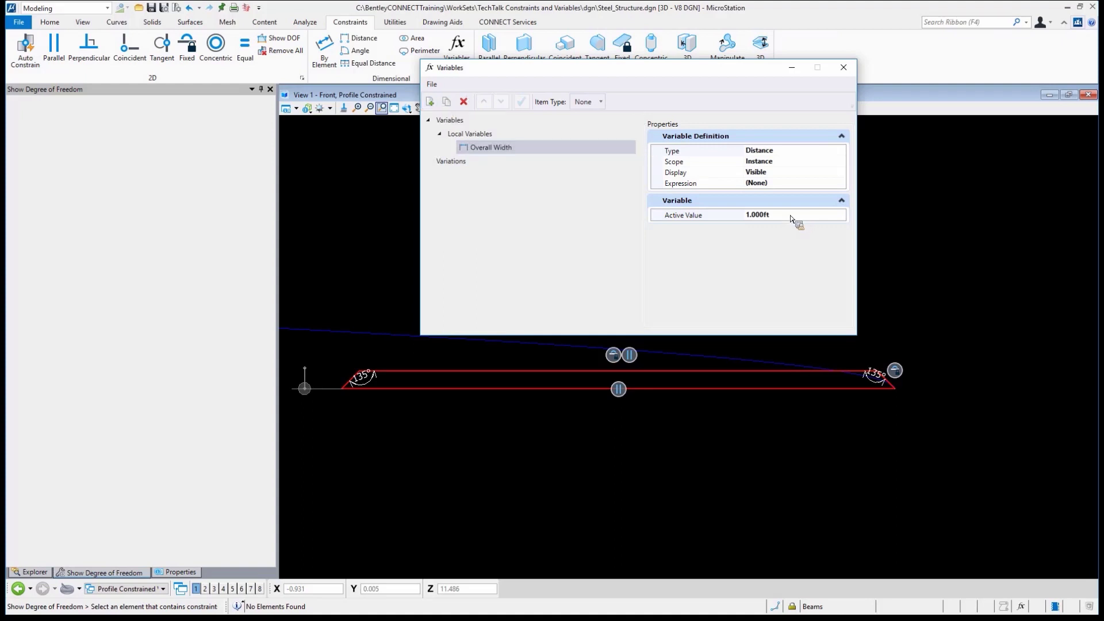
{"action": "left_click", "coordinate": [702, 210]}
{"action": "left_click", "coordinate": [697, 212]}
{"action": "type", "text": "27."}
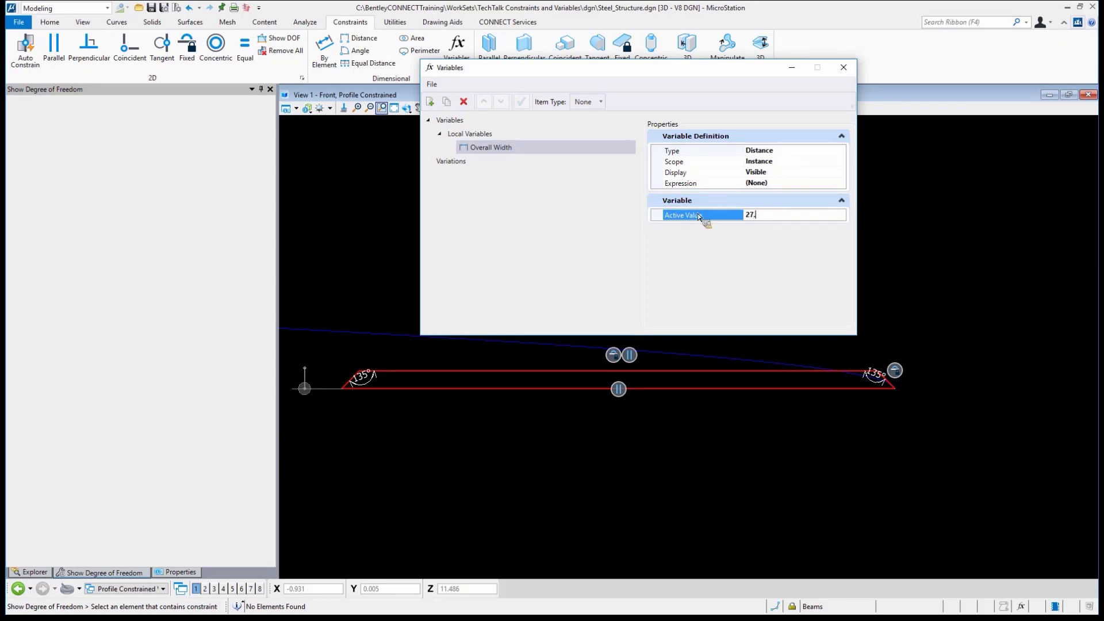
{"action": "type", "text": "5."}
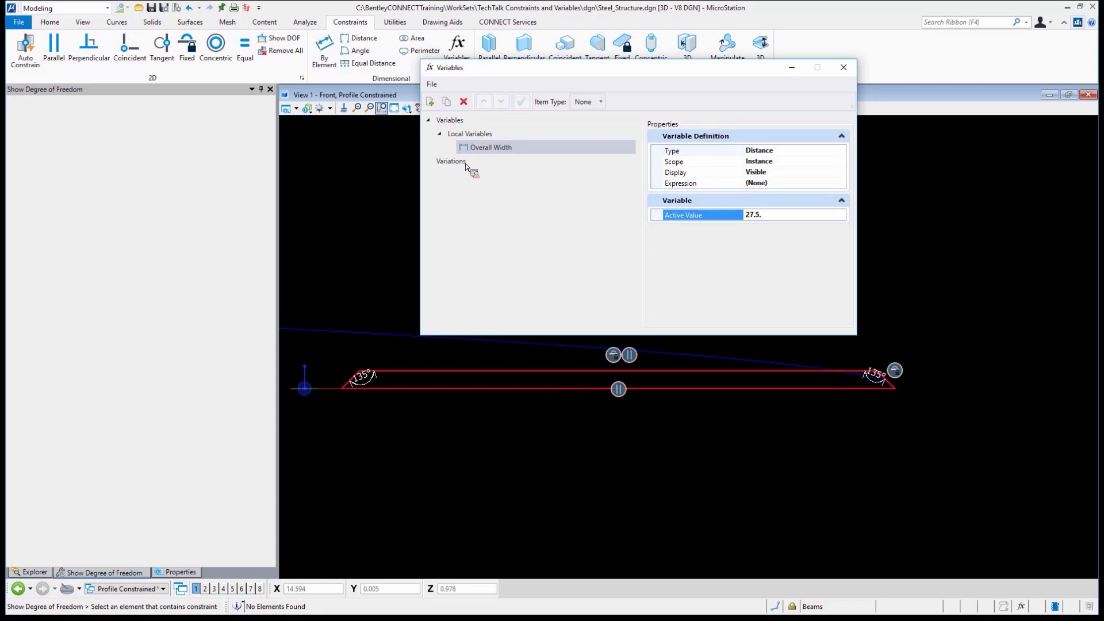
- Add a By Element dimensional constraint below the profile's bottom segment and assign the Overall Width variable to it
{"action": "left_click_drag", "start_coordinate": [472, 68], "coordinate": [460, 84]}
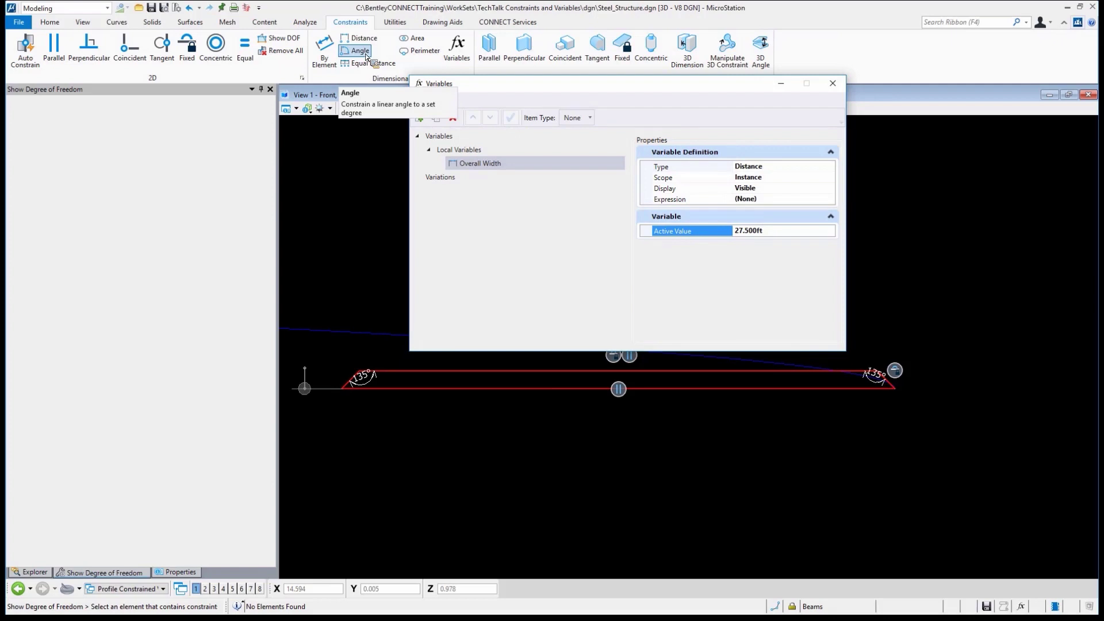
{"action": "left_click_drag", "start_coordinate": [470, 89], "coordinate": [554, 75]}
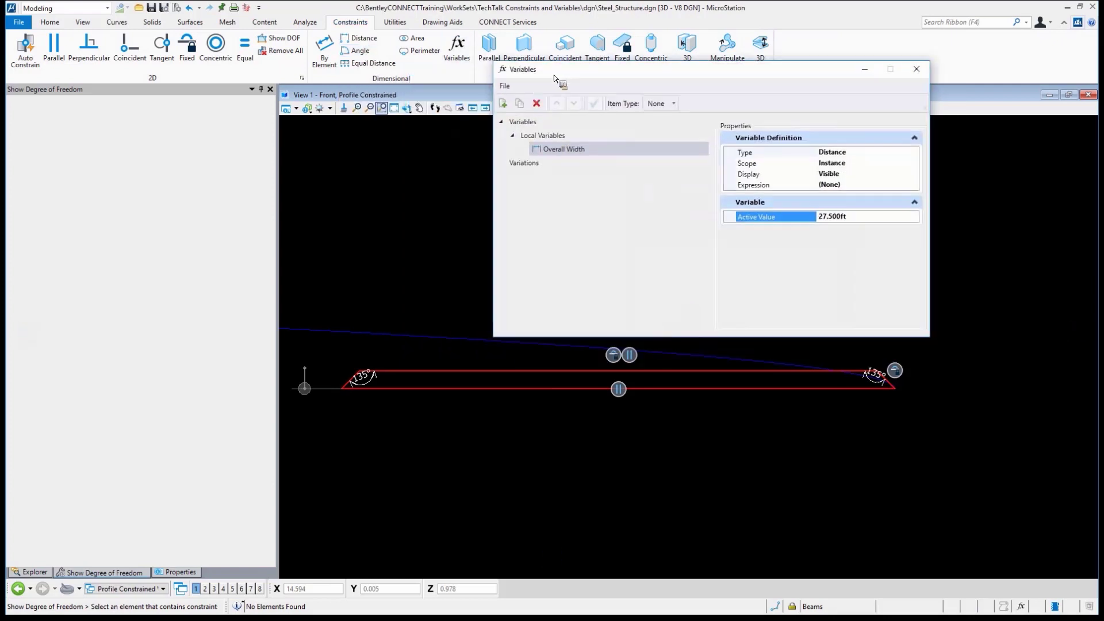
{"action": "left_click", "coordinate": [334, 67]}
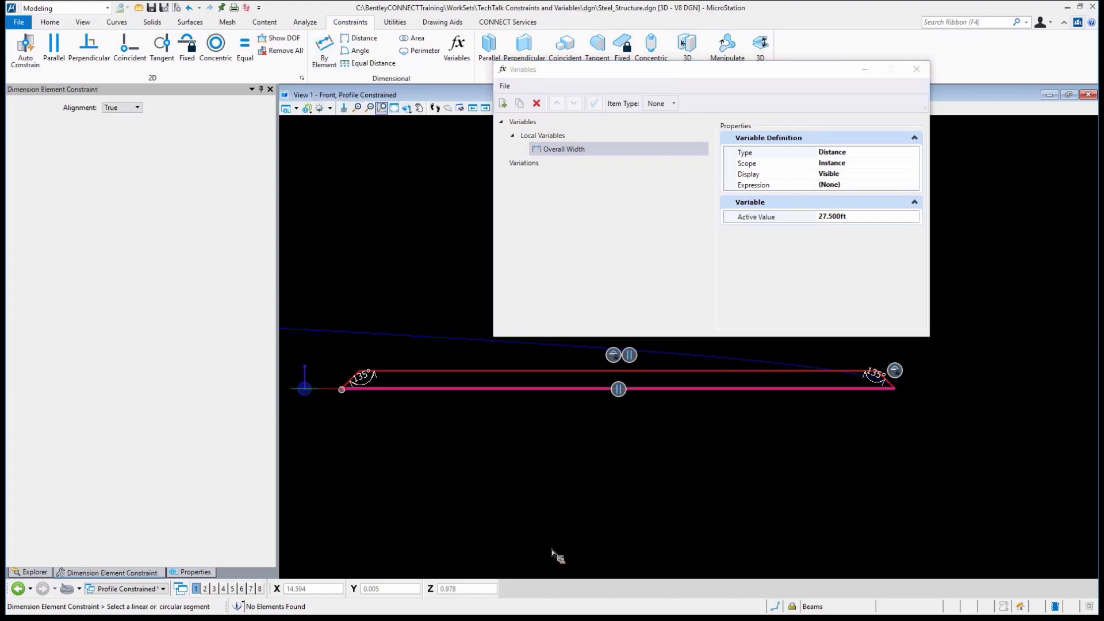
{"action": "left_click", "coordinate": [484, 390]}
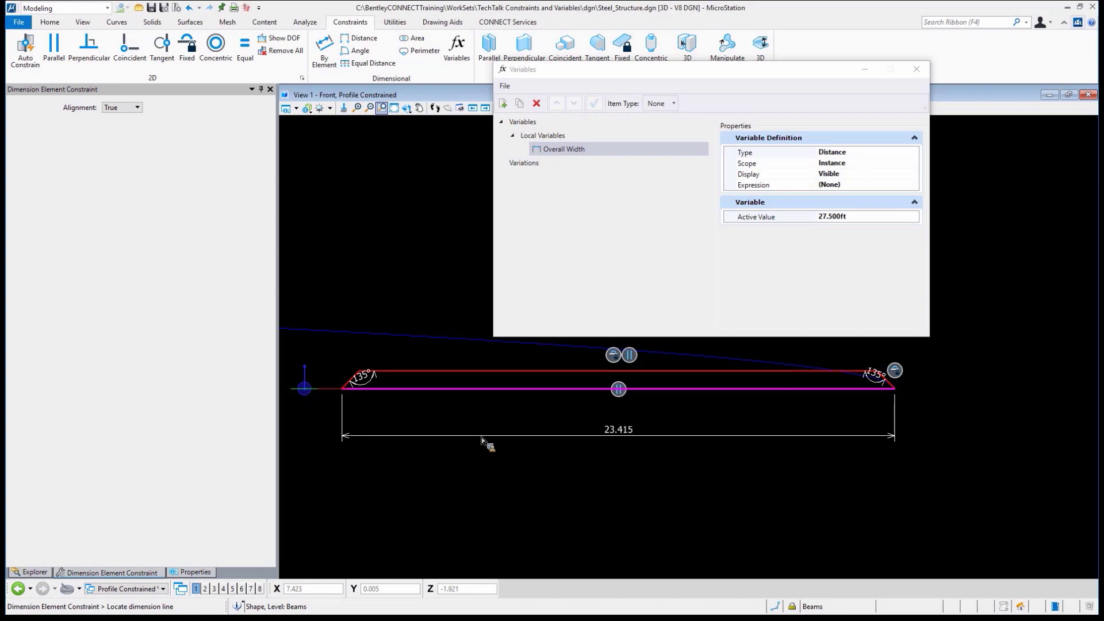
{"action": "left_click", "coordinate": [481, 437]}
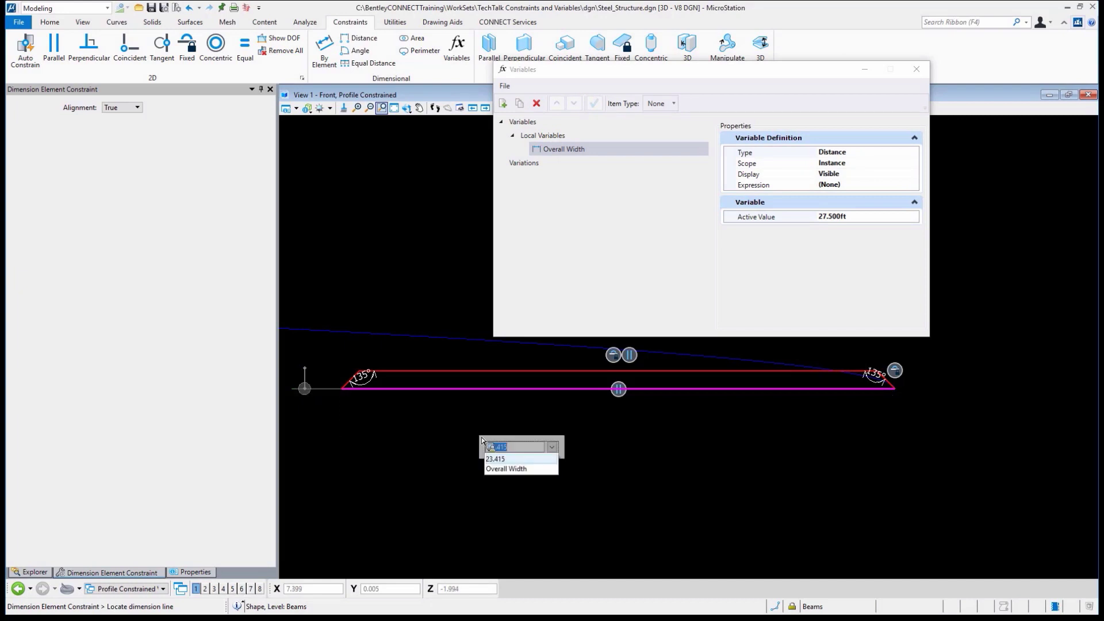
{"action": "left_click", "coordinate": [512, 469]}
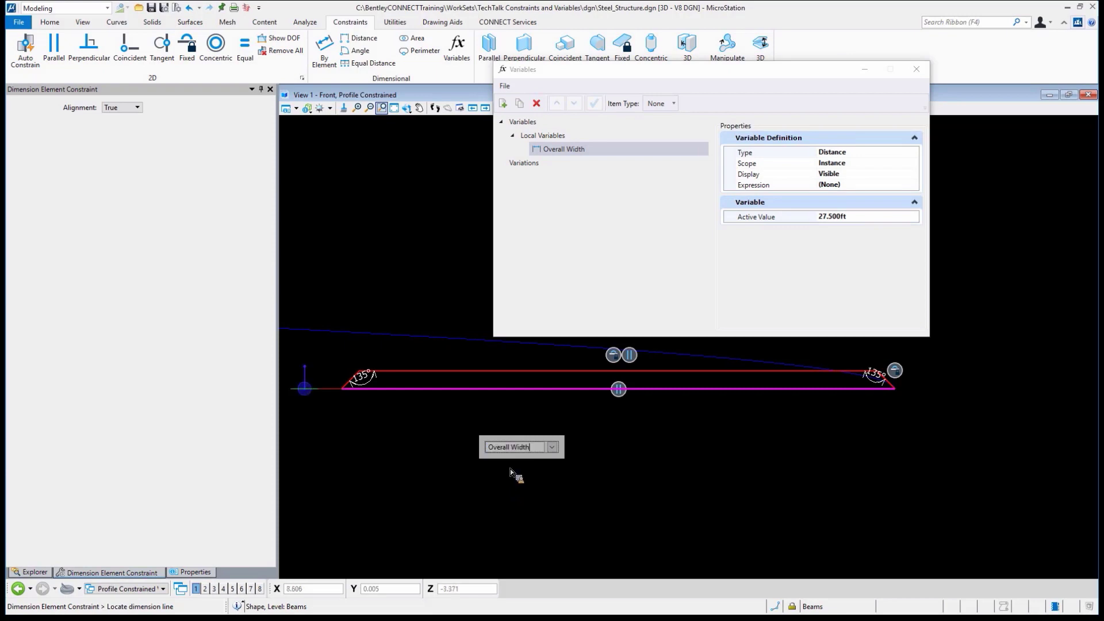
{"action": "left_click", "coordinate": [770, 418]}
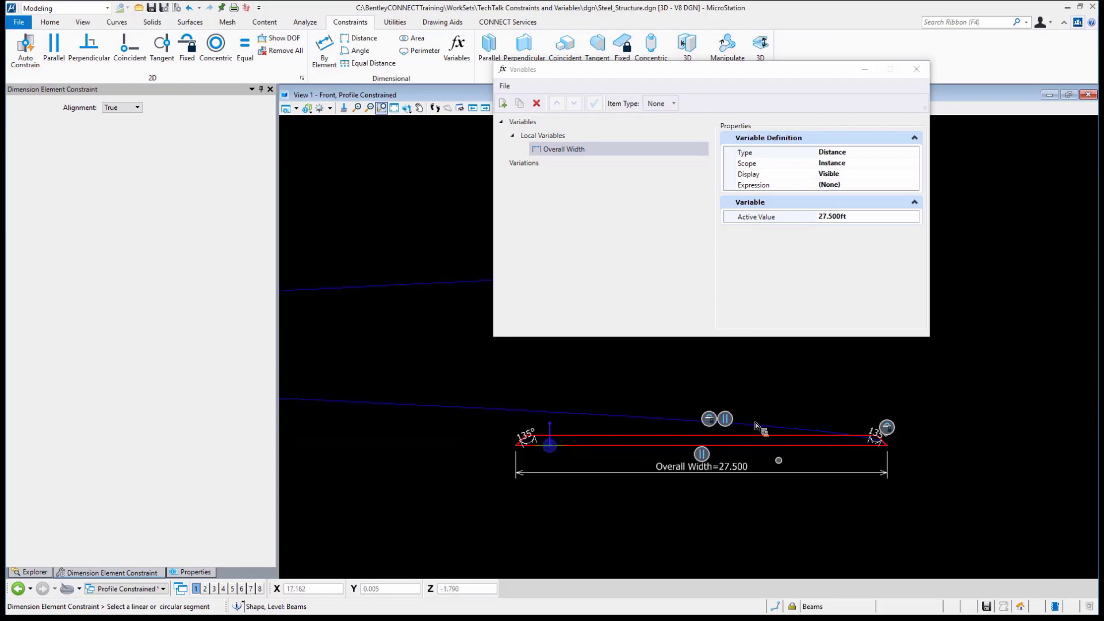
{"action": "scroll", "coordinate": [732, 466], "scroll_direction": "up", "scroll_amount": 2}
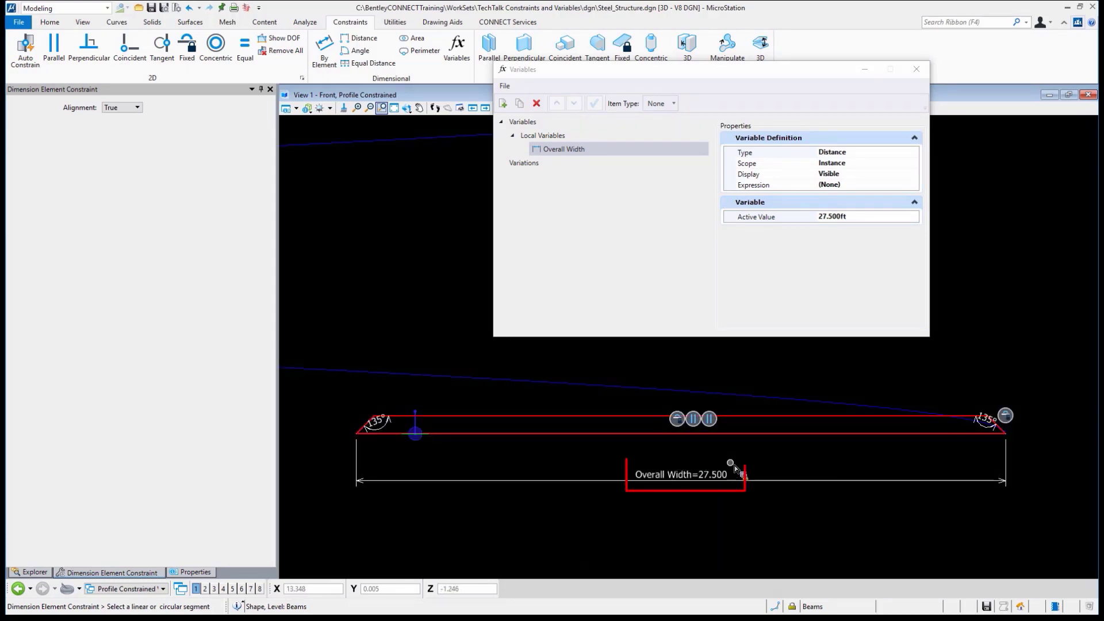
- Create a second local variable named Slope, with type Angle and an active value of 110°
{"action": "left_click", "coordinate": [503, 104]}
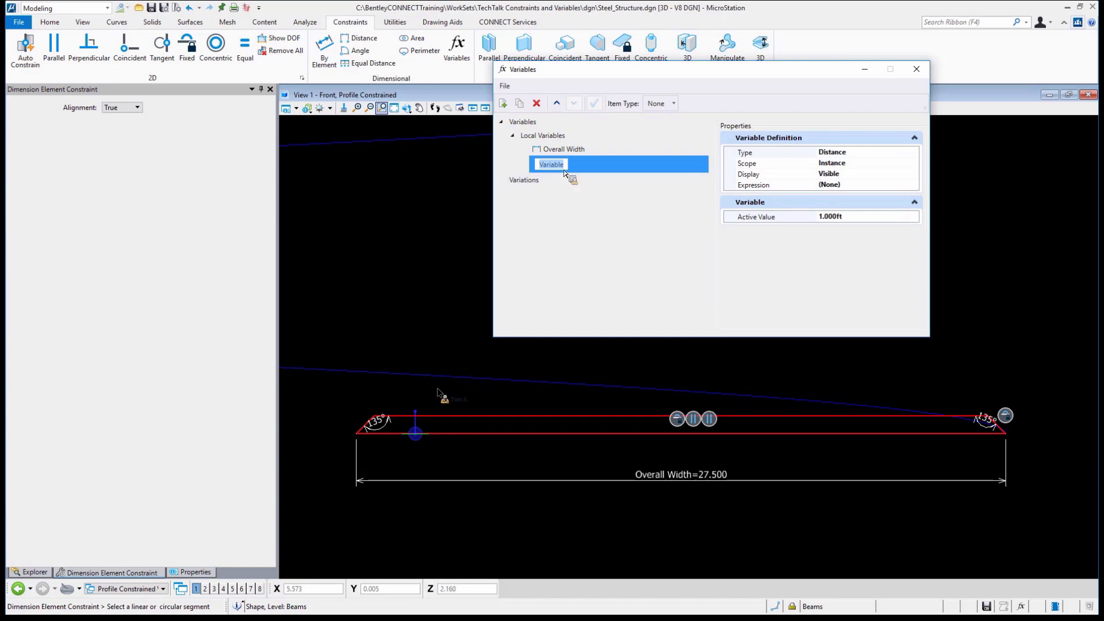
{"action": "type", "text": "Slope"}
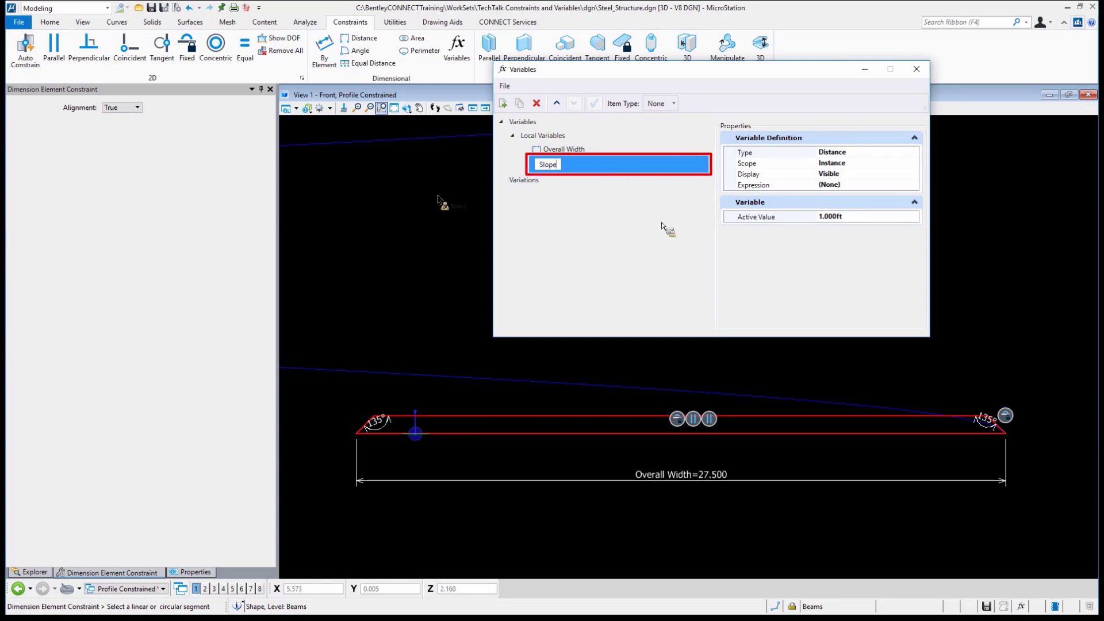
{"action": "key", "text": "Return"}
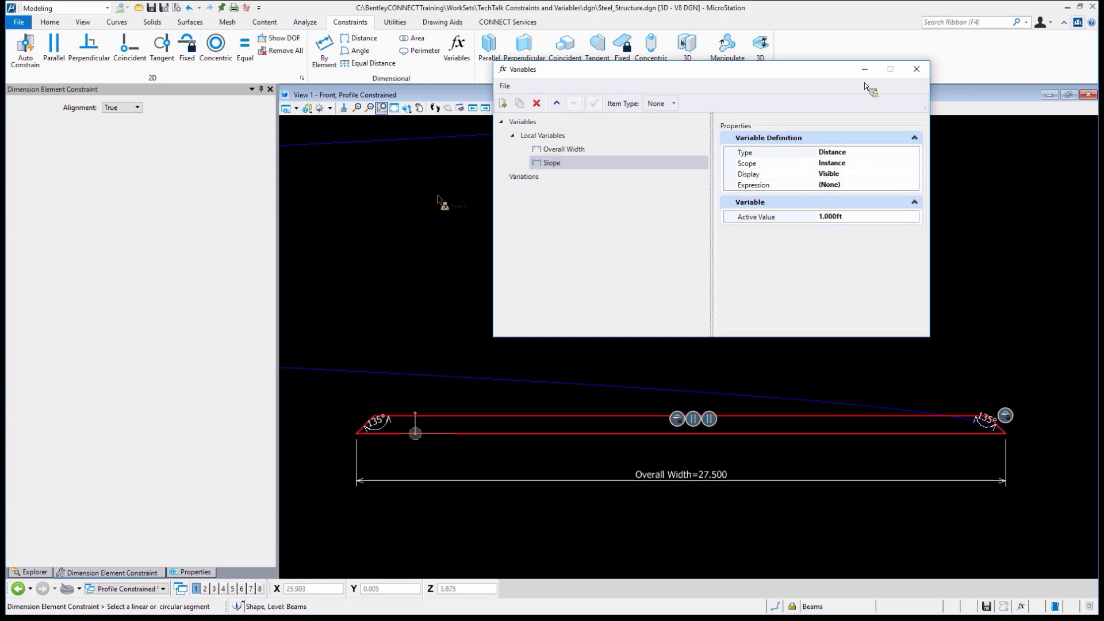
{"action": "left_click", "coordinate": [917, 154]}
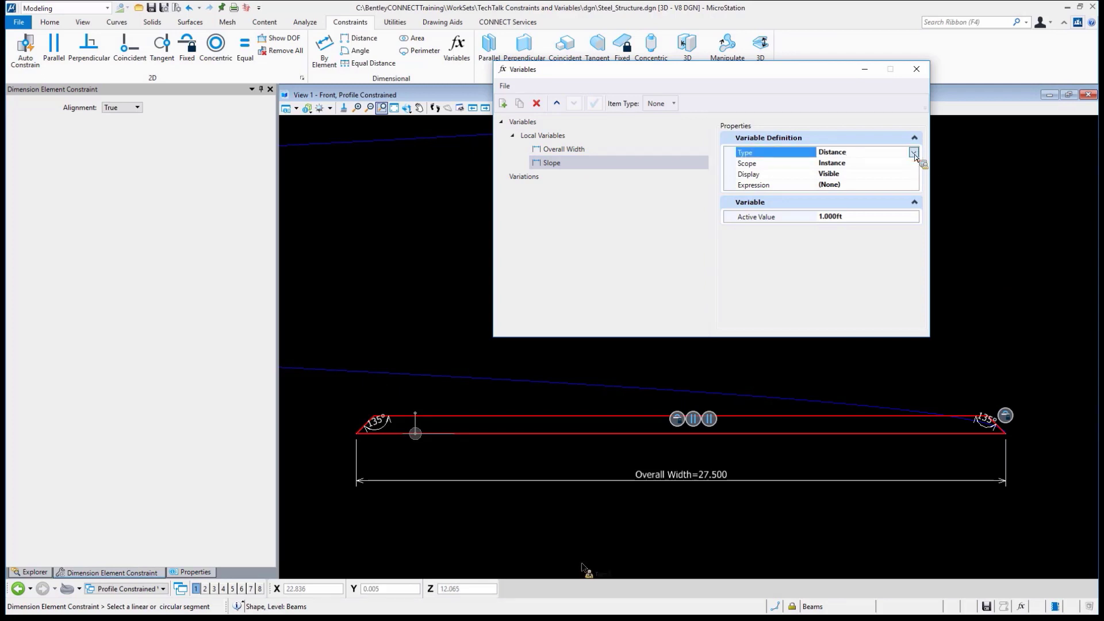
{"action": "left_click", "coordinate": [914, 153]}
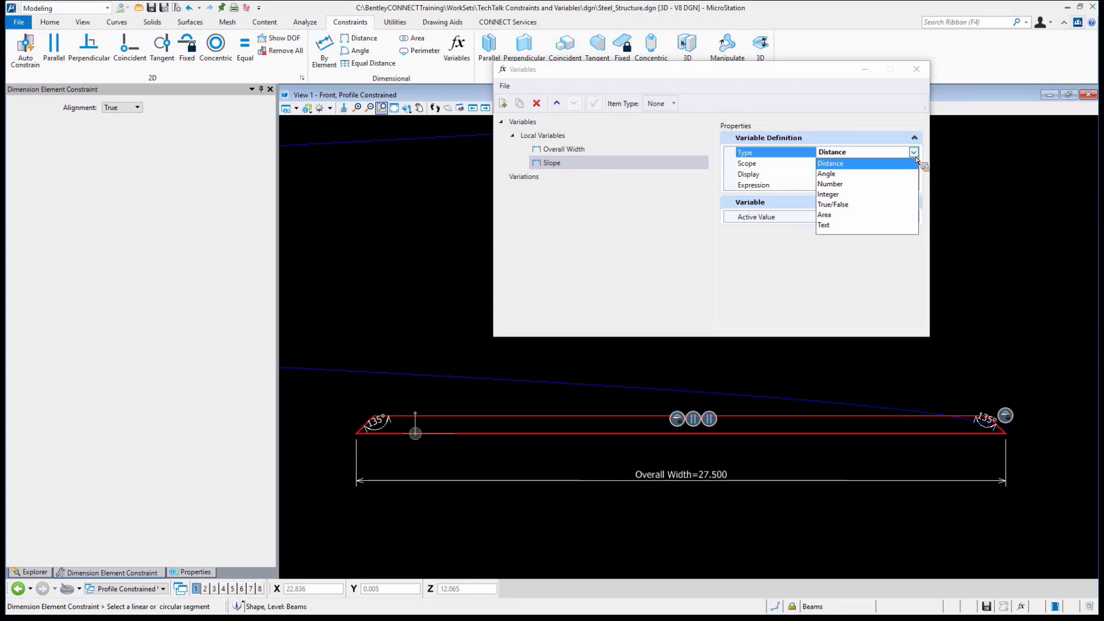
{"action": "left_click", "coordinate": [837, 176]}
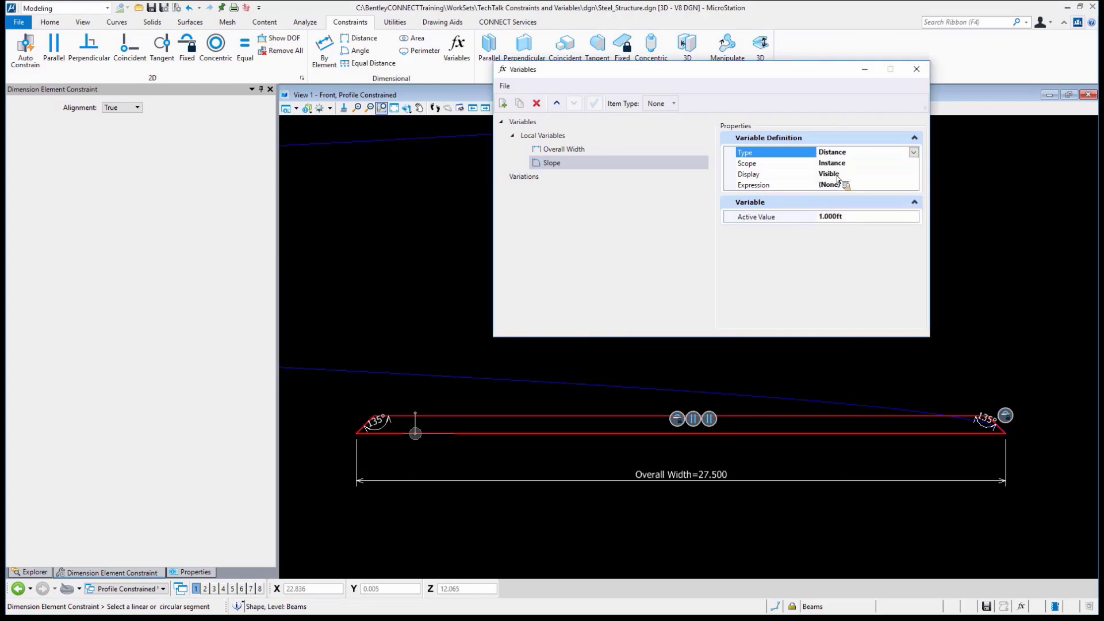
{"action": "left_click", "coordinate": [859, 217]}
{"action": "left_click_drag", "start_coordinate": [864, 221], "coordinate": [821, 227]}
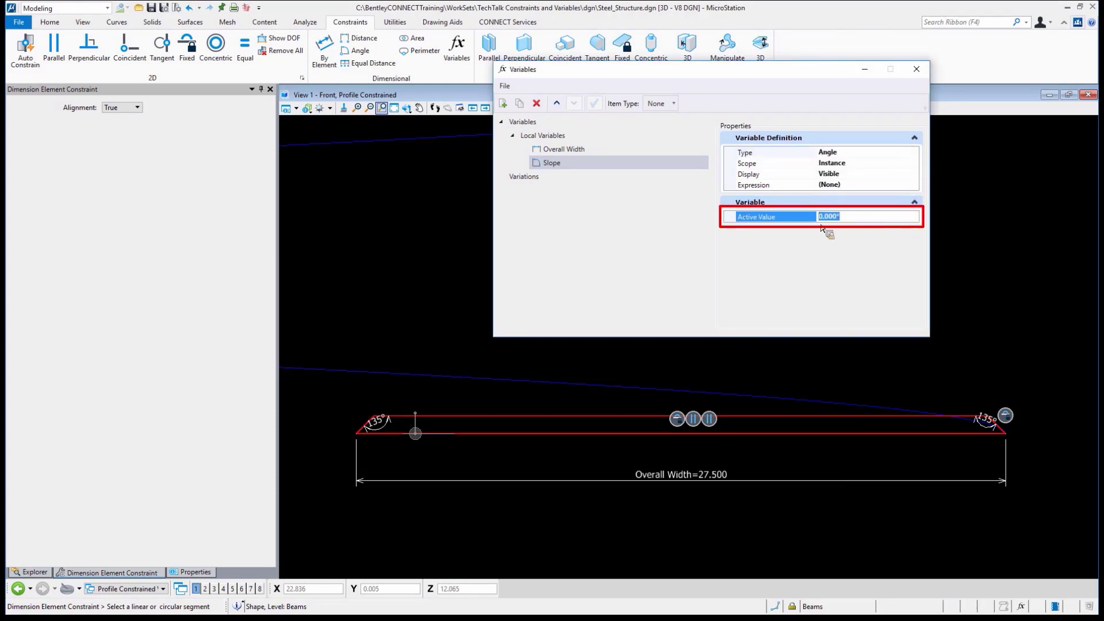
{"action": "type", "text": "110"}
{"action": "key", "text": "Return"}
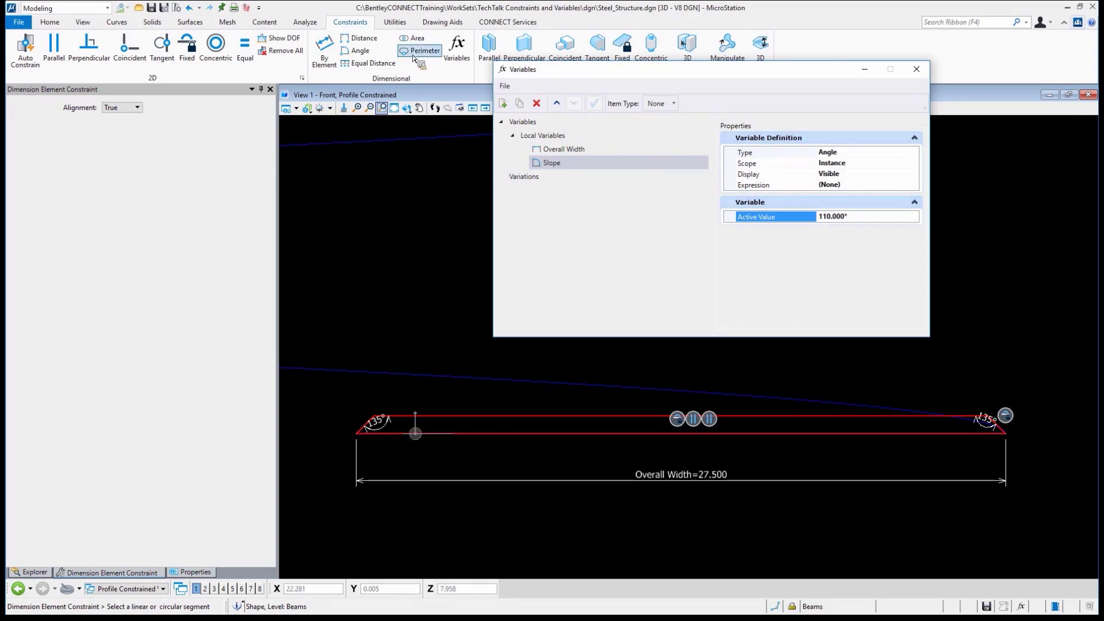
- Edit the angle constraint at the profile's left end and assign the Slope variable to it
{"action": "right_click", "coordinate": [459, 290]}
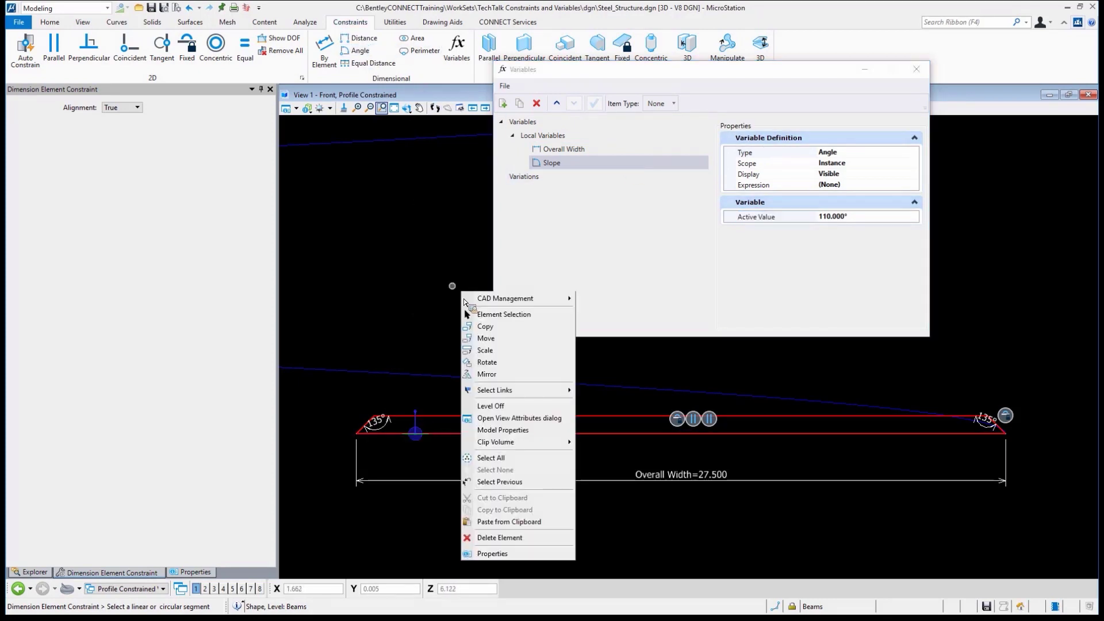
{"action": "left_click", "coordinate": [492, 316]}
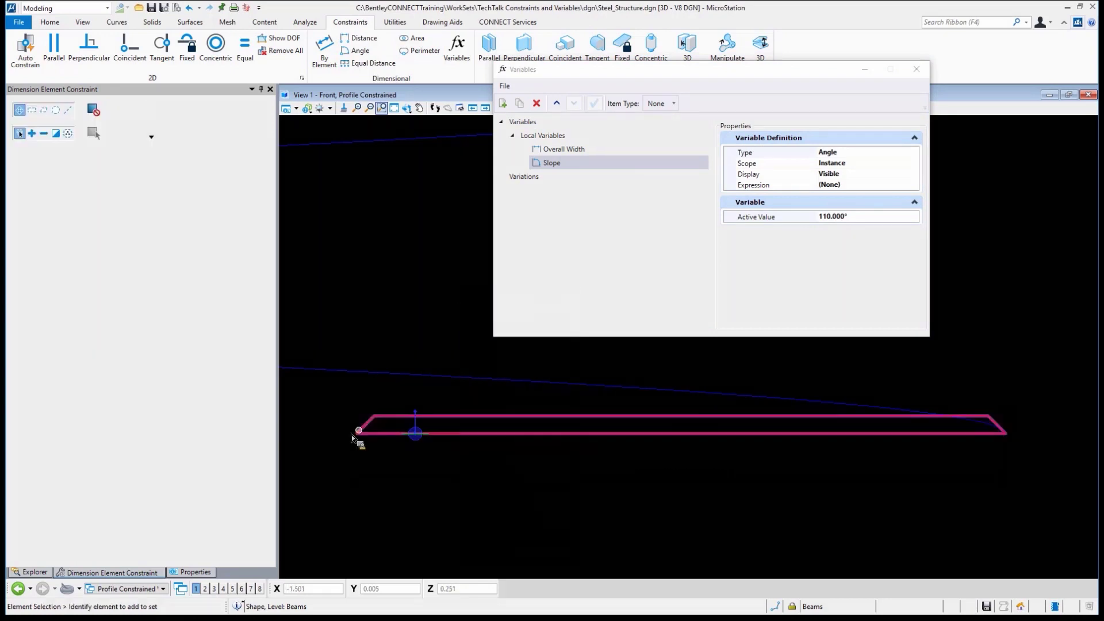
{"action": "left_click", "coordinate": [384, 426]}
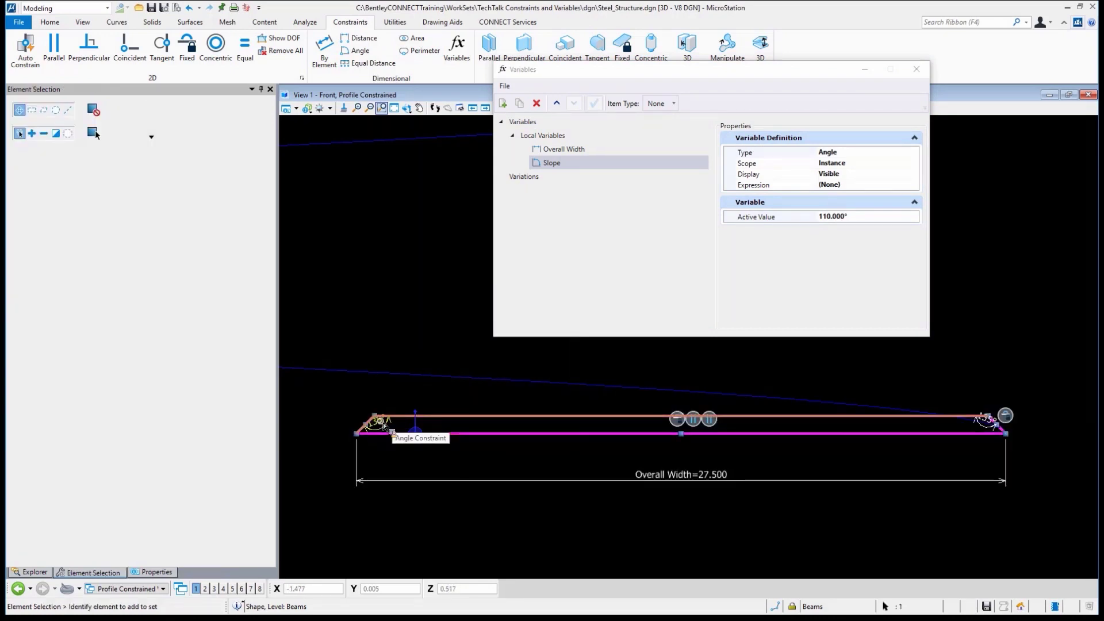
{"action": "right_click", "coordinate": [381, 427]}
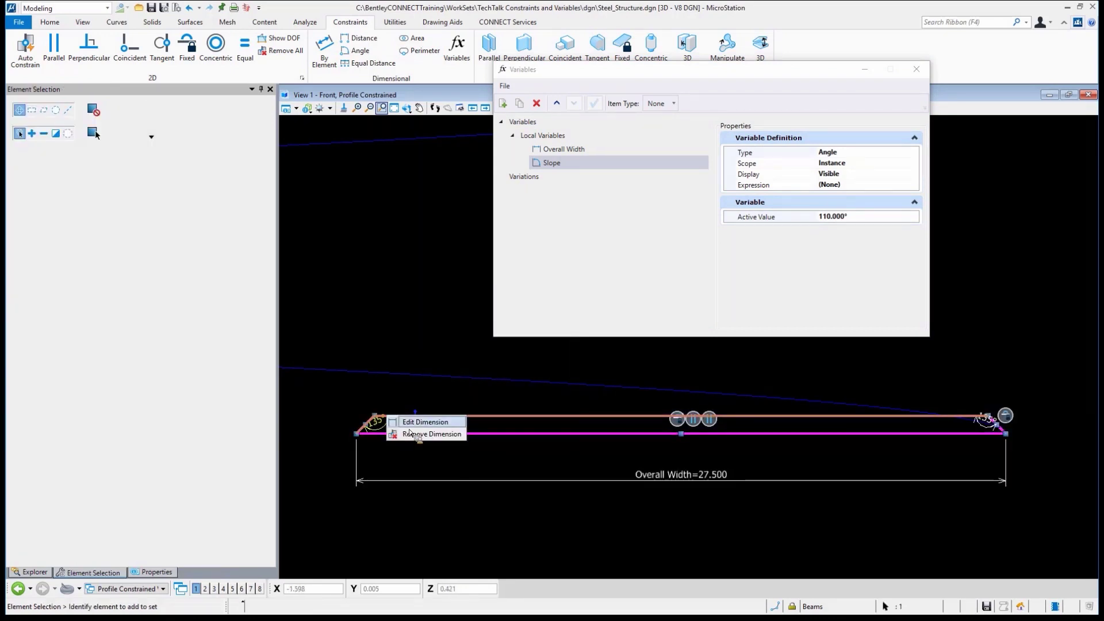
{"action": "left_click", "coordinate": [411, 429]}
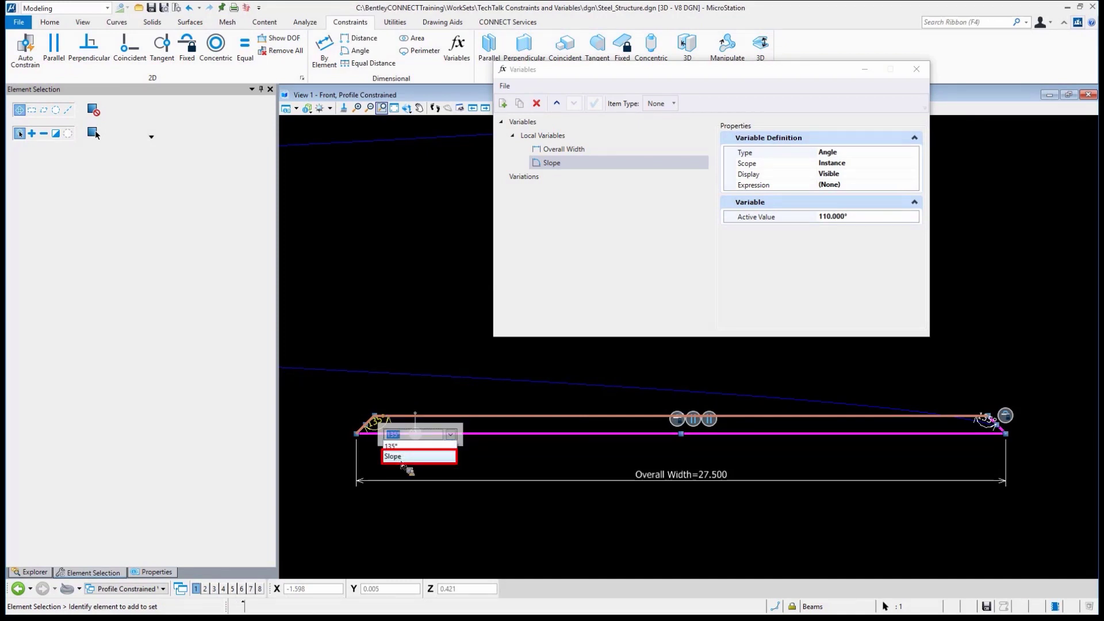
{"action": "left_click", "coordinate": [402, 458]}
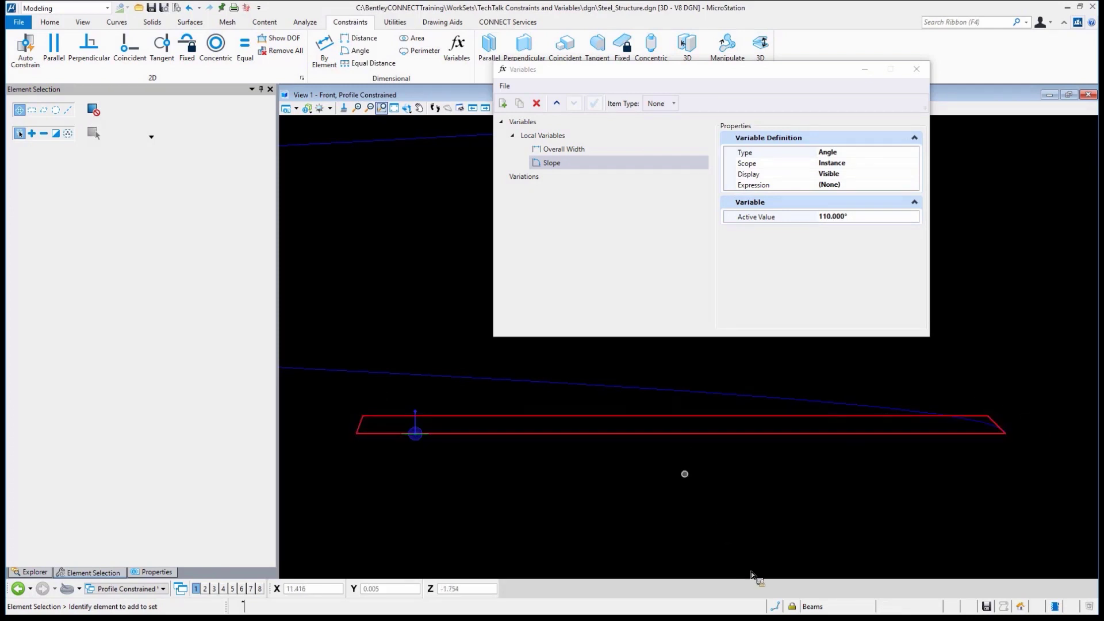
- Check the beam profile's remaining degrees of freedom with the width and left-end angle driven by variables
{"action": "left_click", "coordinate": [281, 38]}
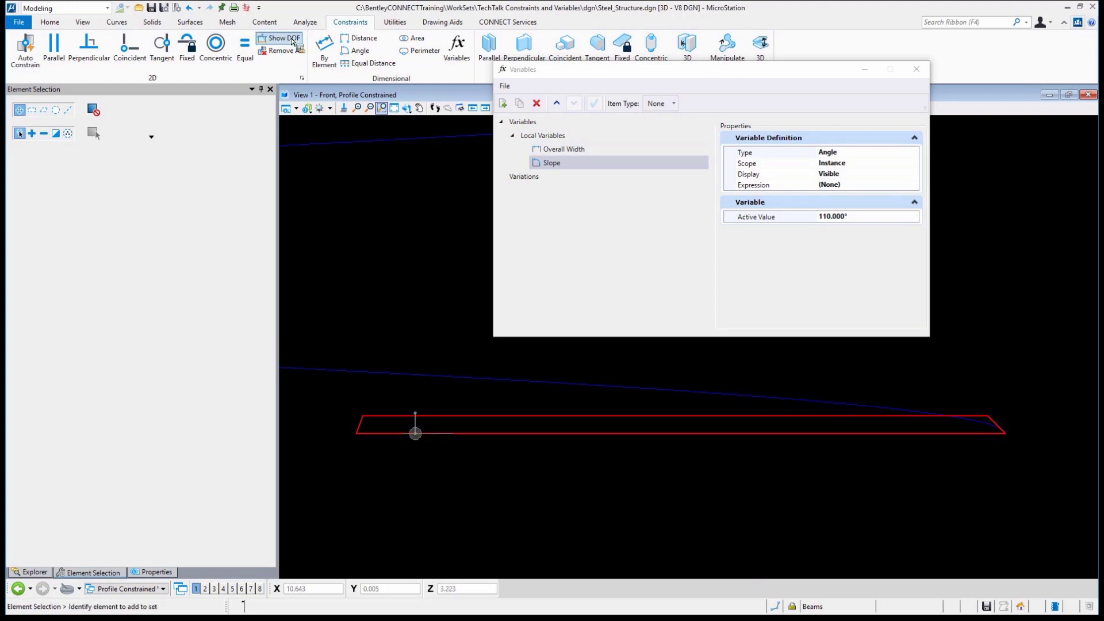
{"action": "left_click", "coordinate": [501, 420]}
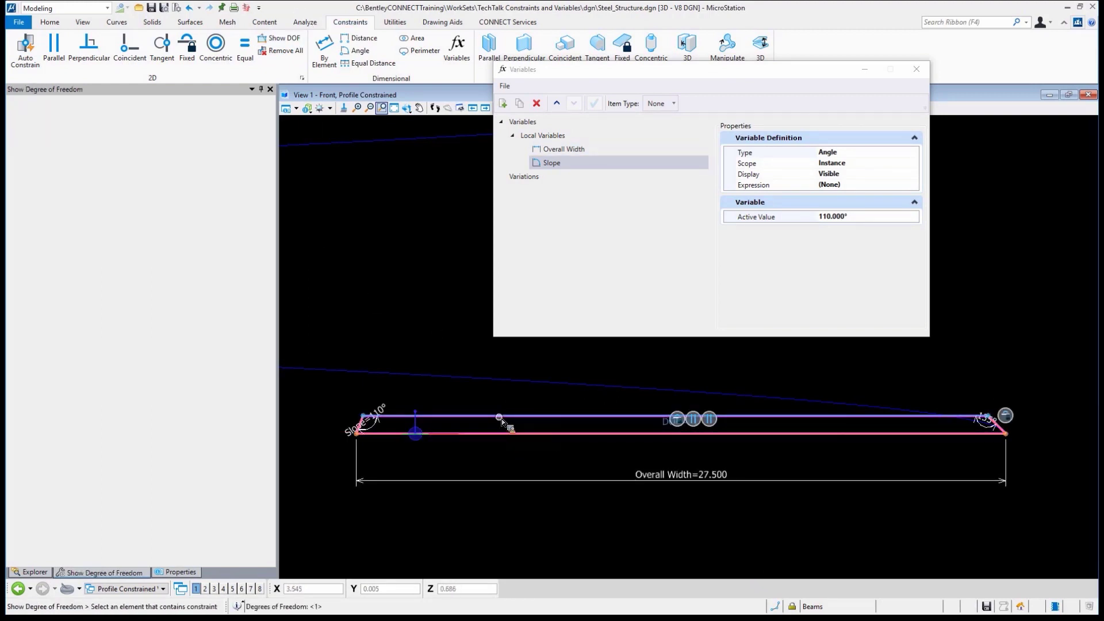
{"action": "scroll", "coordinate": [689, 425], "scroll_direction": "up", "scroll_amount": 3}
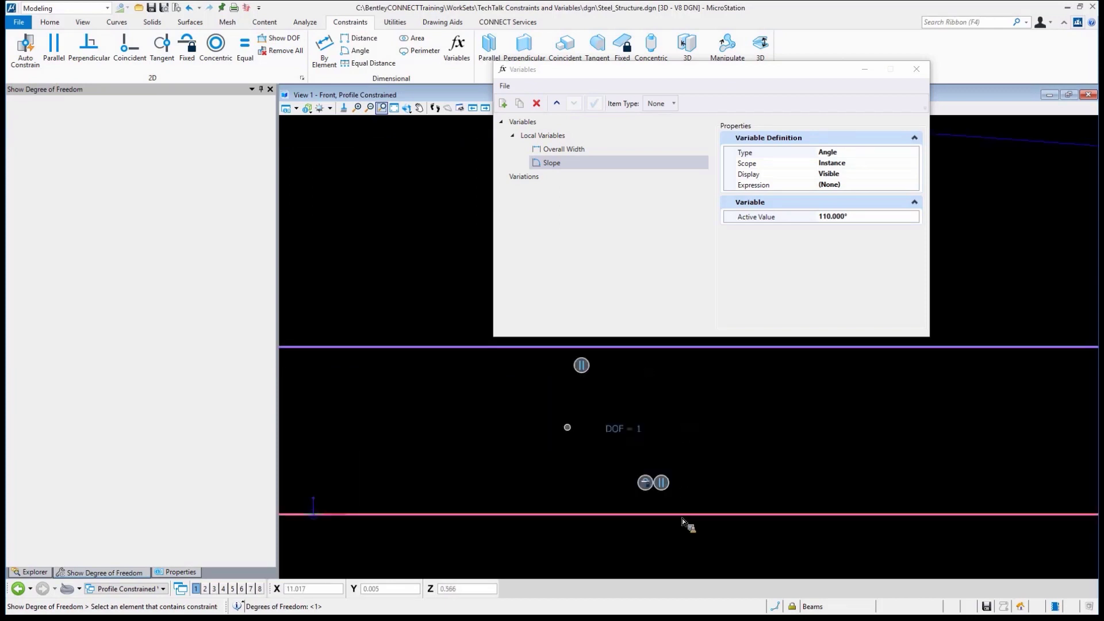
{"action": "scroll", "coordinate": [639, 444], "scroll_direction": "down", "scroll_amount": 8}
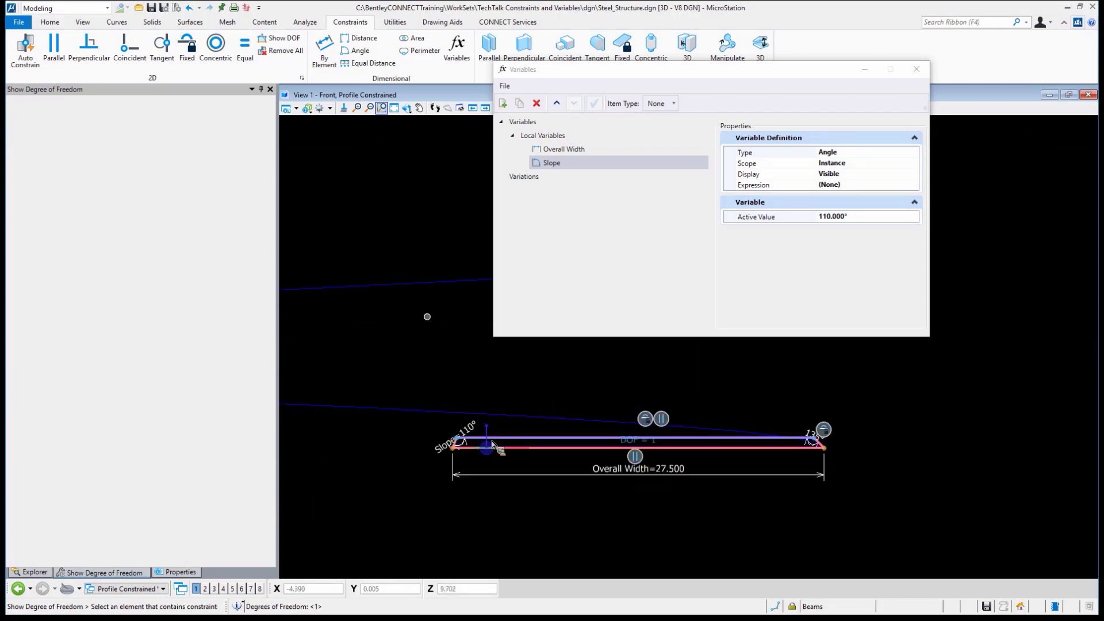
{"action": "scroll", "coordinate": [505, 464], "scroll_direction": "up", "scroll_amount": 2}
{"action": "scroll", "coordinate": [503, 425], "scroll_direction": "up", "scroll_amount": 2}
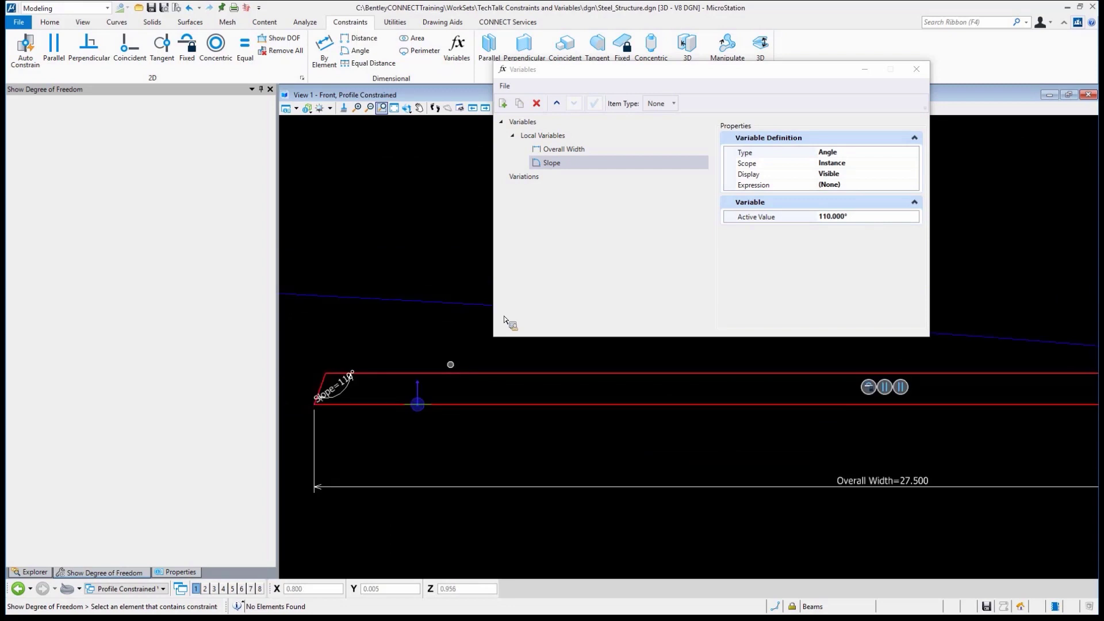
- Create a local distance variable named Dist Bottom to Top with an active value of 2.75 ft
{"action": "left_click", "coordinate": [502, 104]}
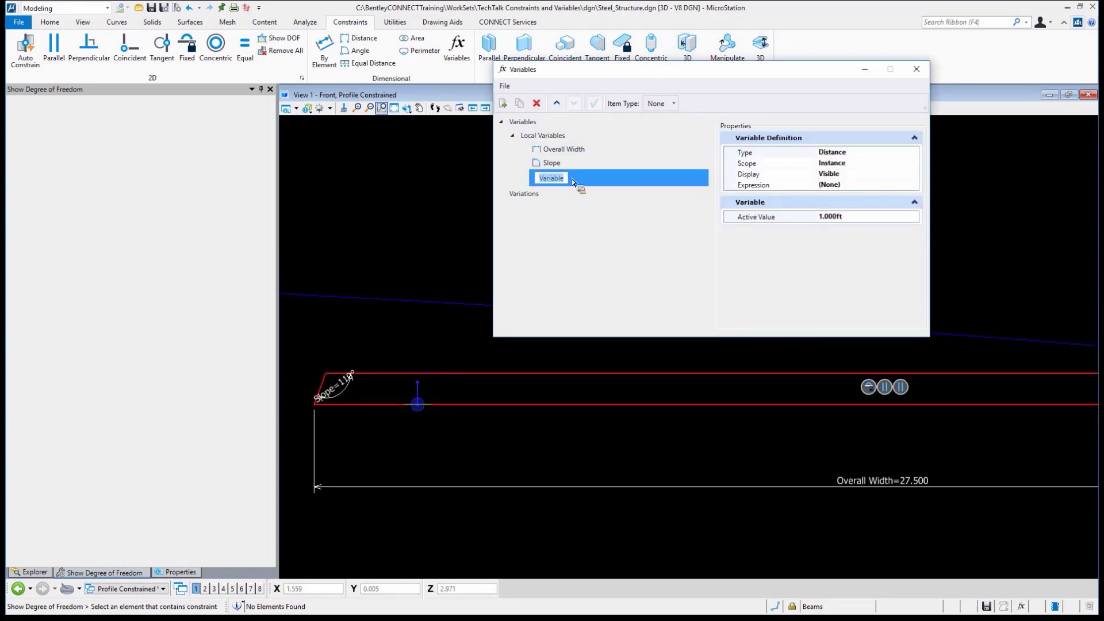
{"action": "key", "text": "Return"}
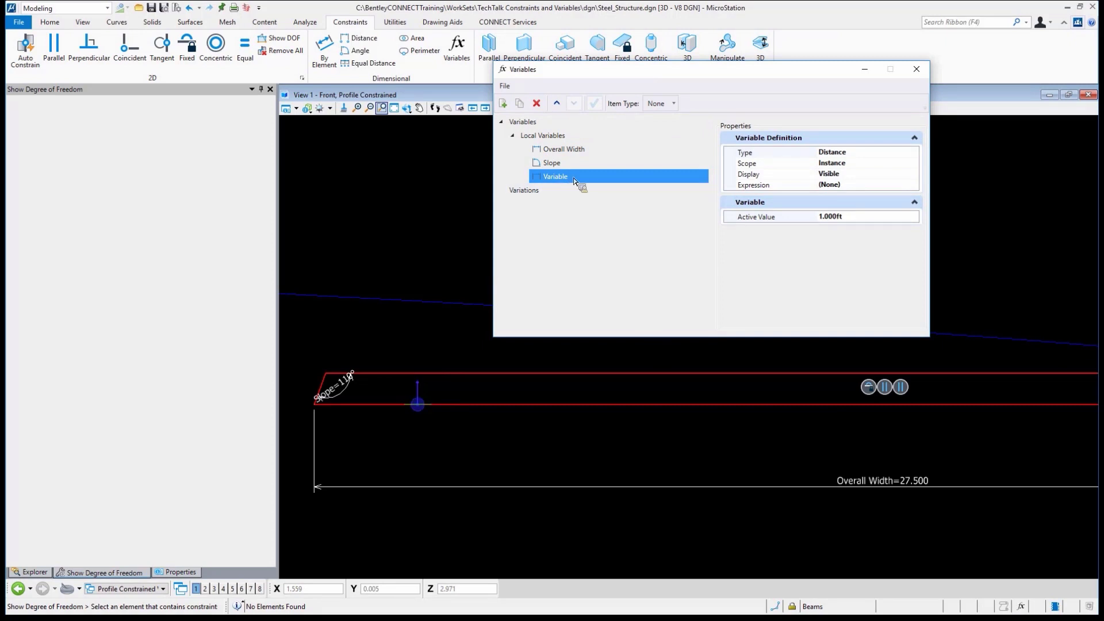
{"action": "right_click", "coordinate": [573, 178]}
{"action": "left_click", "coordinate": [603, 184]}
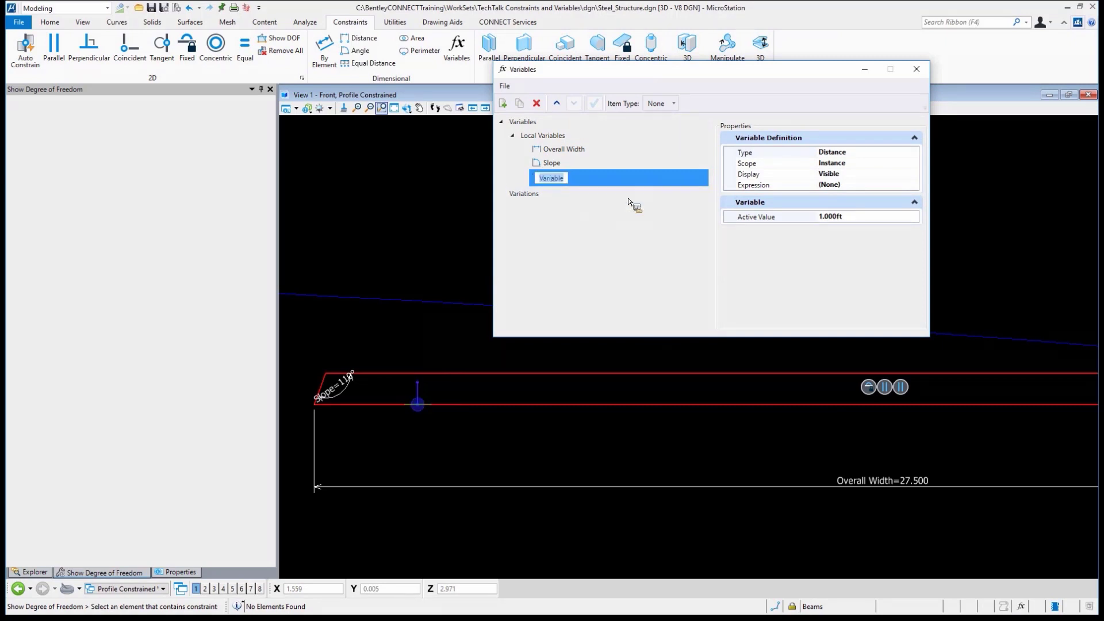
{"action": "type", "text": "Dist Bottom "}
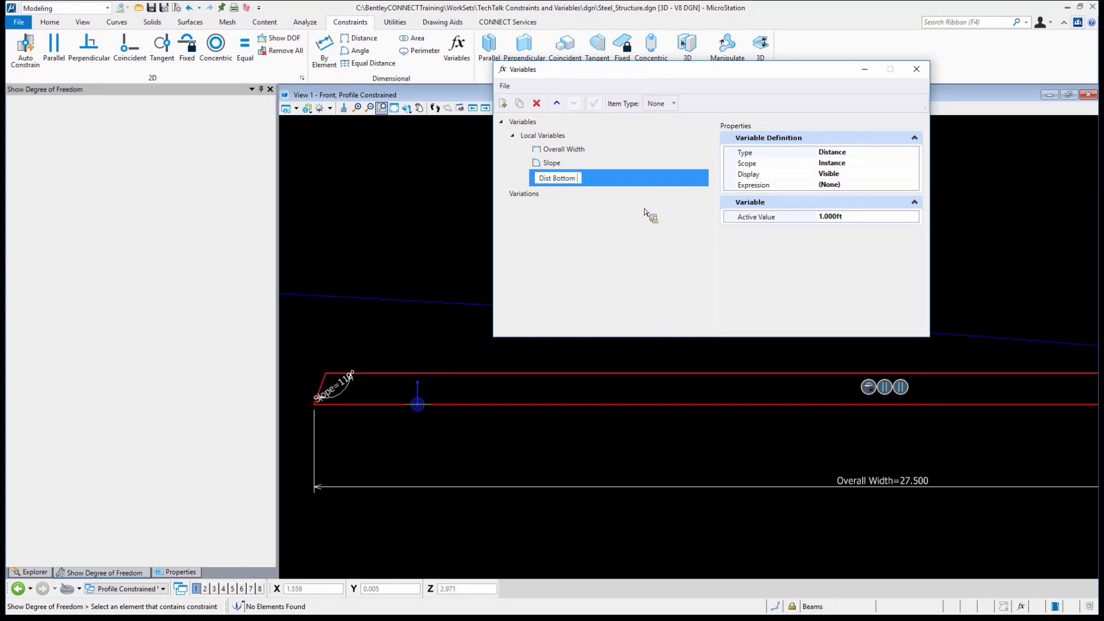
{"action": "type", "text": "to Top"}
{"action": "key", "text": "Return"}
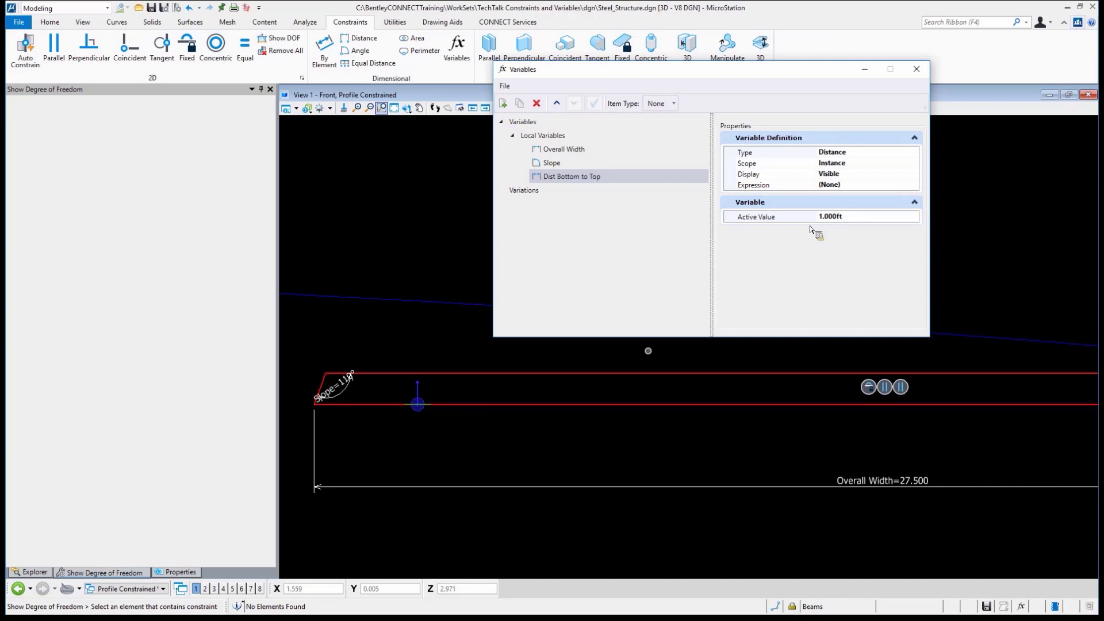
{"action": "left_click", "coordinate": [861, 219]}
{"action": "left_click_drag", "start_coordinate": [862, 222], "coordinate": [758, 208]}
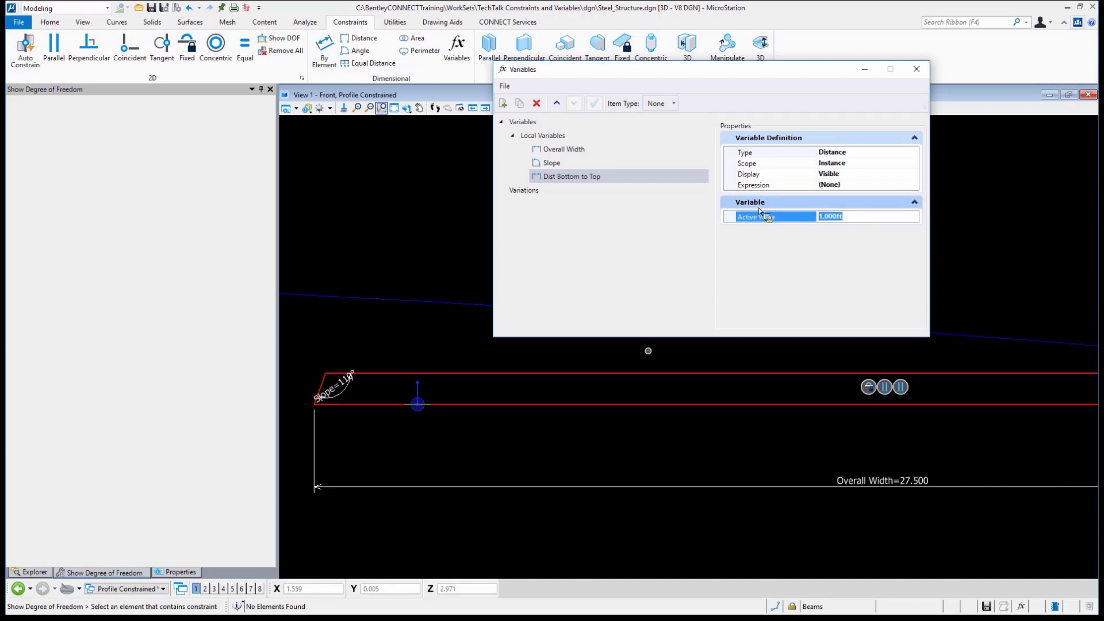
{"action": "type", "text": "2.75"}
{"action": "key", "text": "Return"}
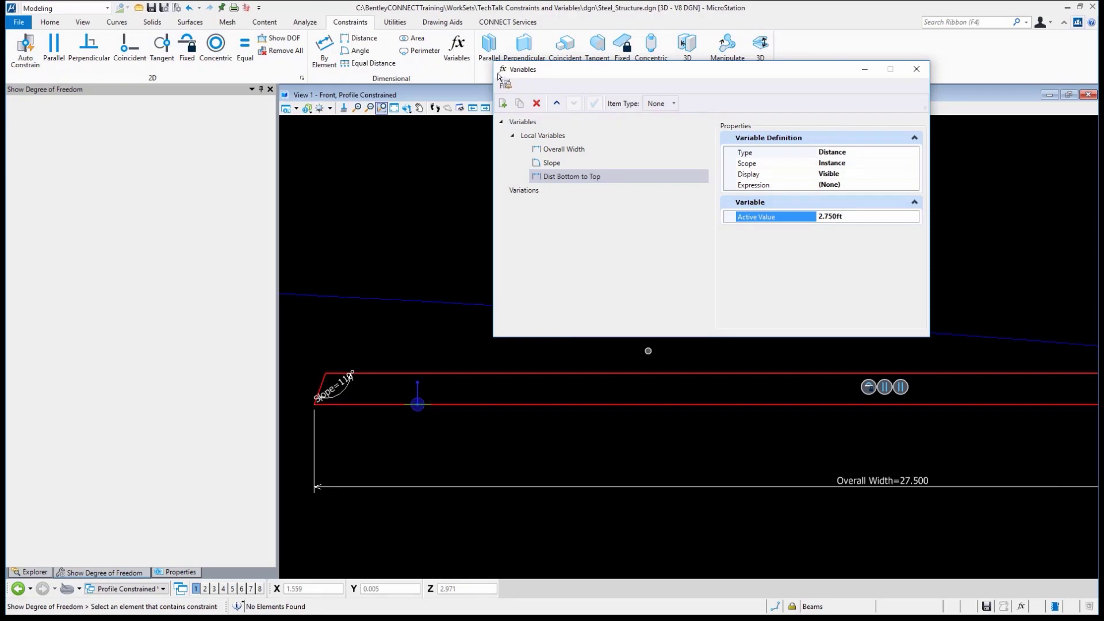
- Add a Distance constraint between the profile's bottom and top segments and assign the Dist Bottom to Top variable to it
{"action": "left_click_drag", "start_coordinate": [509, 75], "coordinate": [748, 66]}
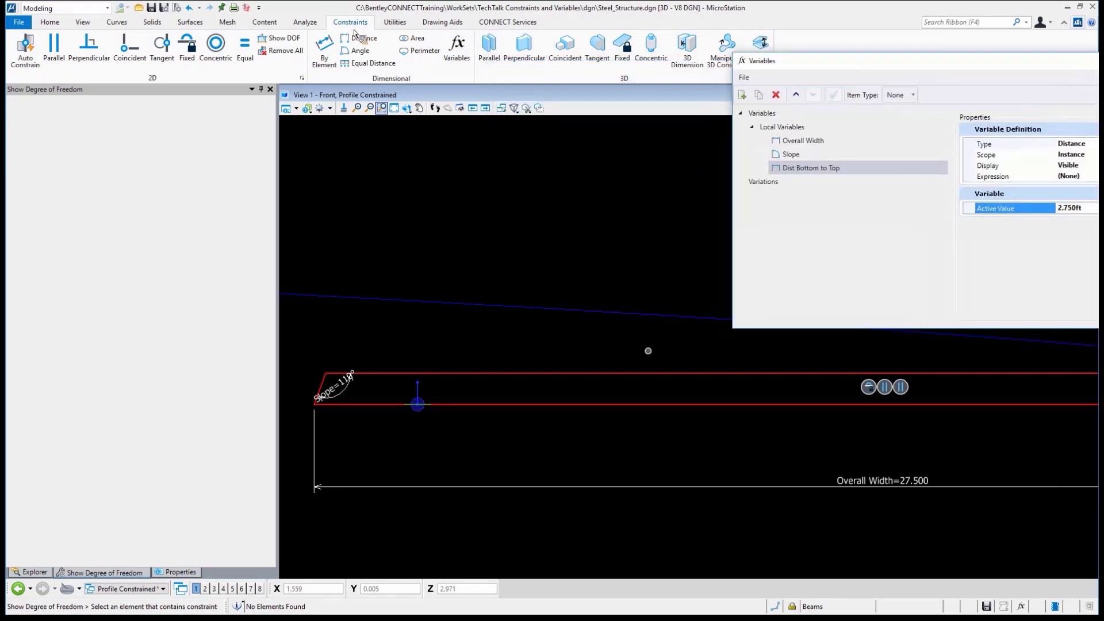
{"action": "left_click", "coordinate": [361, 38]}
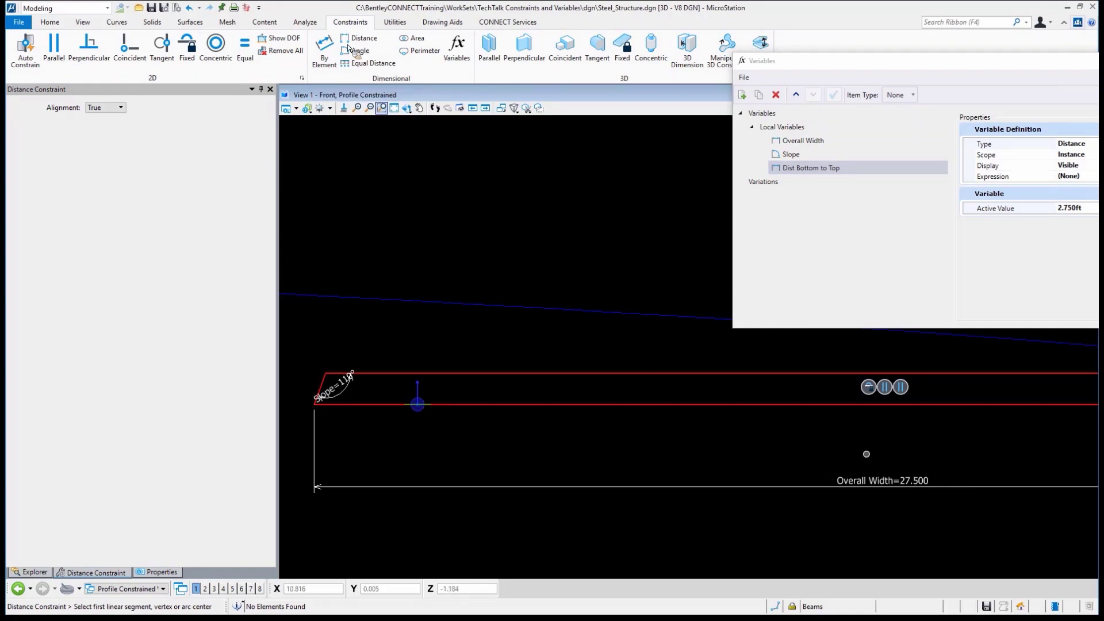
{"action": "left_click", "coordinate": [495, 404]}
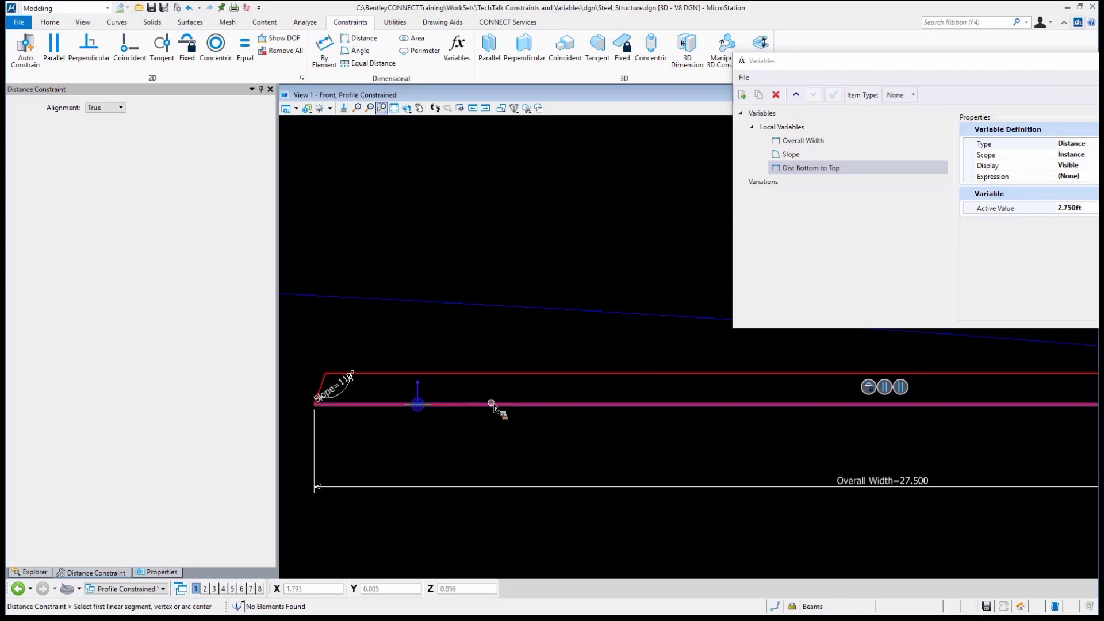
{"action": "left_click", "coordinate": [490, 374]}
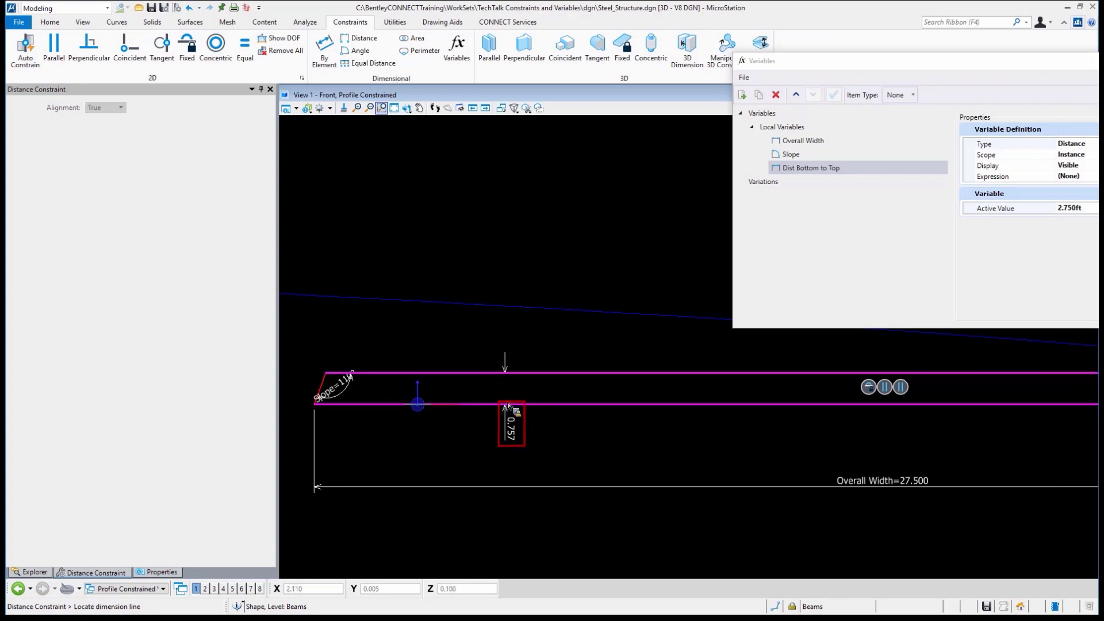
{"action": "left_click", "coordinate": [507, 405]}
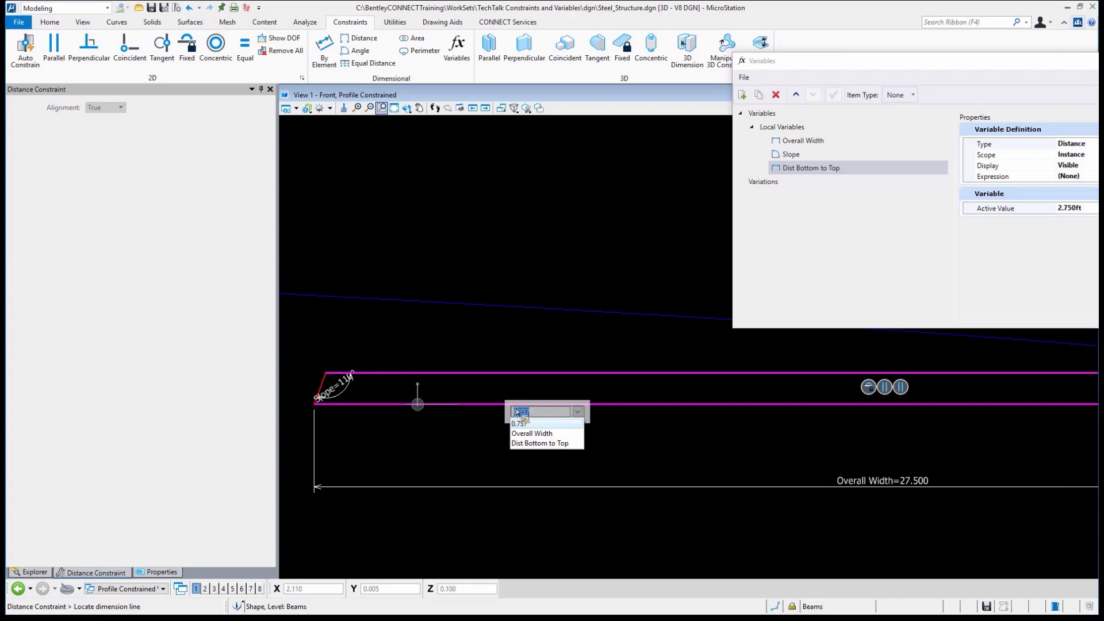
{"action": "left_click", "coordinate": [537, 443]}
{"action": "left_click", "coordinate": [511, 463]}
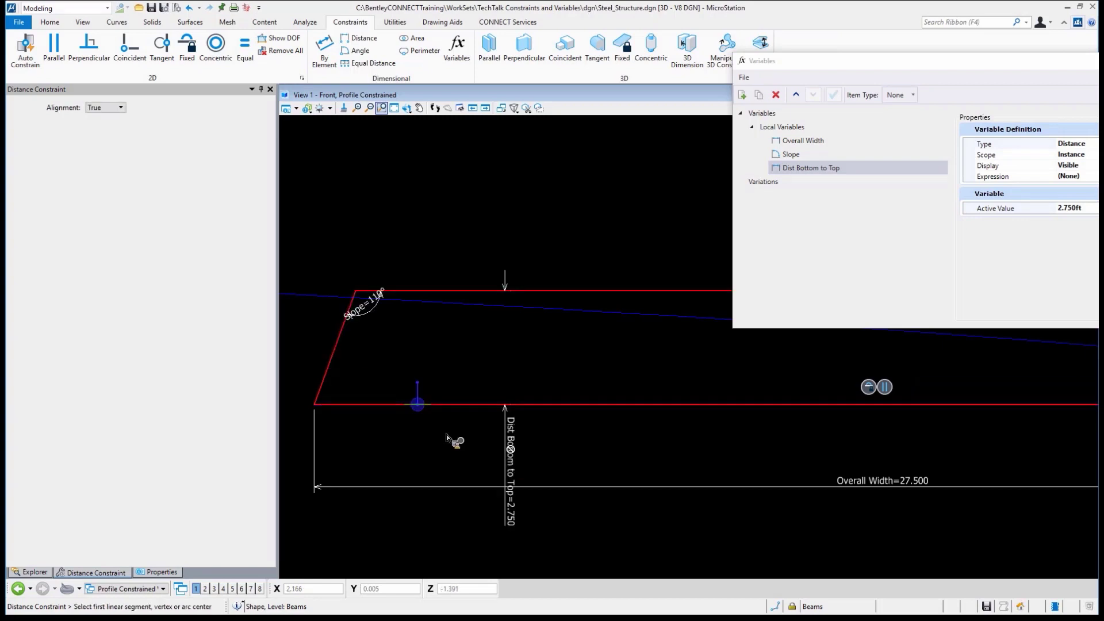
- Replace the 135° angle constraint value at the profile's right end with the Slope variable
{"action": "scroll", "coordinate": [380, 405], "scroll_direction": "down", "scroll_amount": 5}
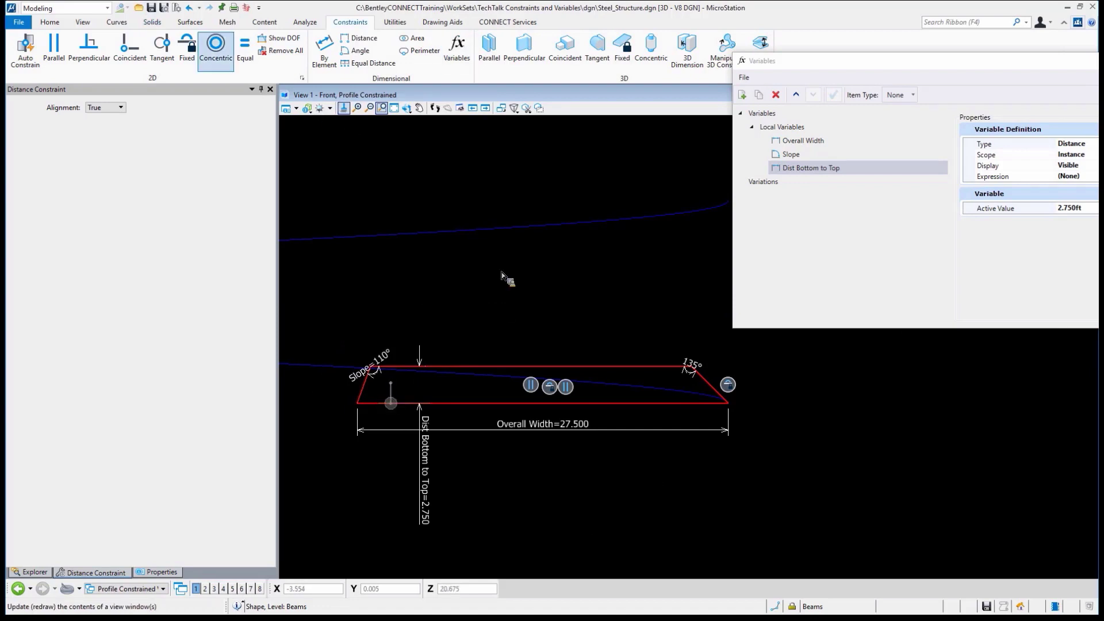
{"action": "right_click", "coordinate": [615, 352]}
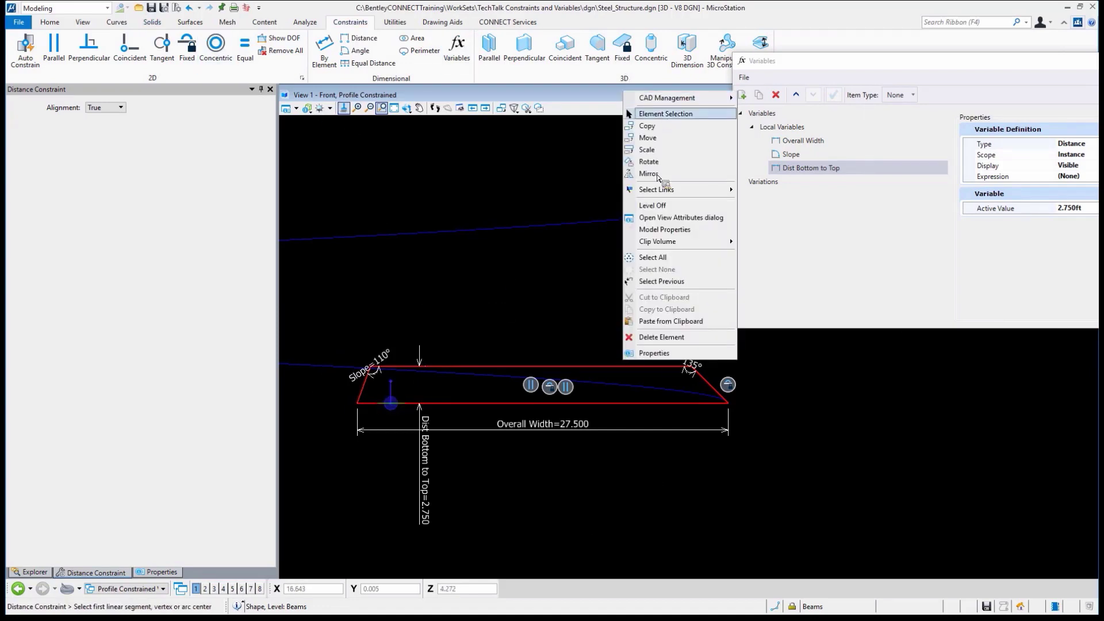
{"action": "left_click", "coordinate": [665, 113]}
{"action": "left_click", "coordinate": [690, 366]}
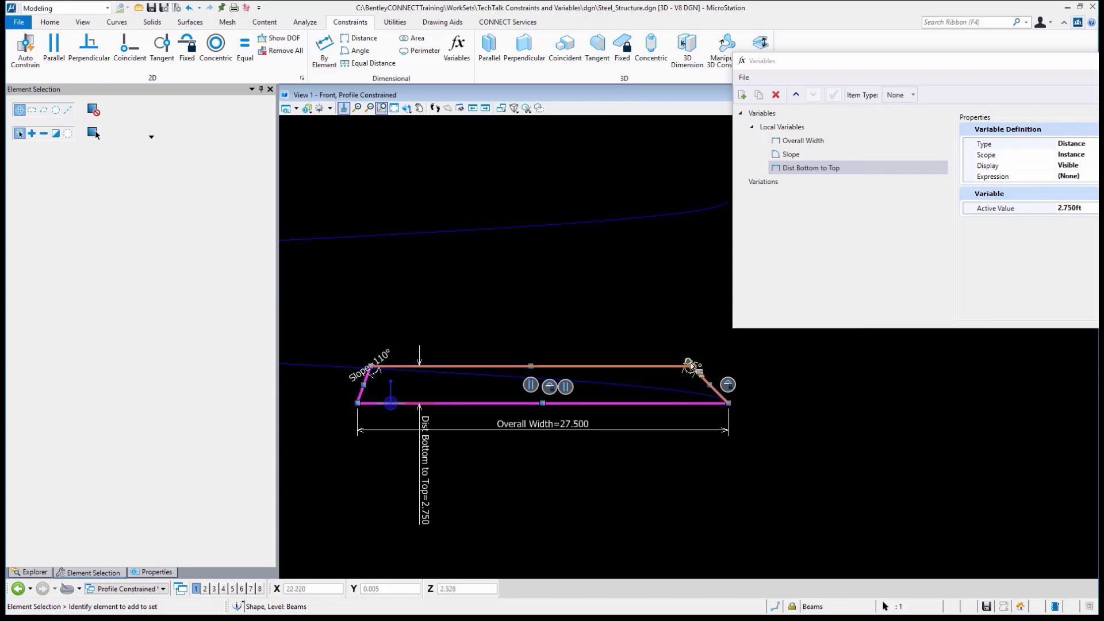
{"action": "mouse_move", "coordinate": [690, 366]}
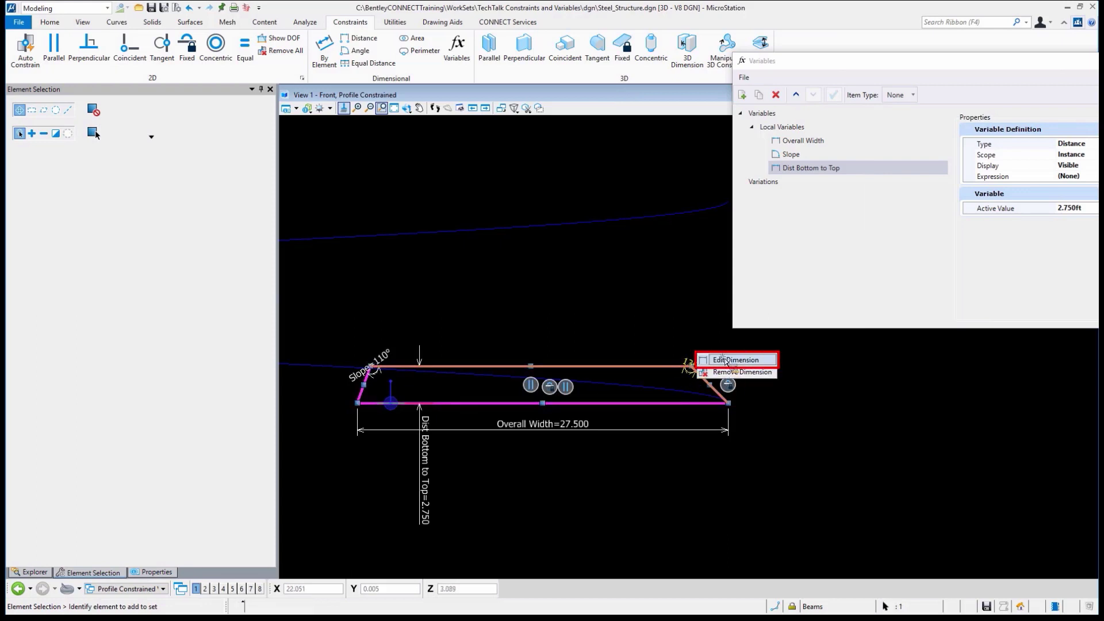
{"action": "left_click", "coordinate": [725, 361]}
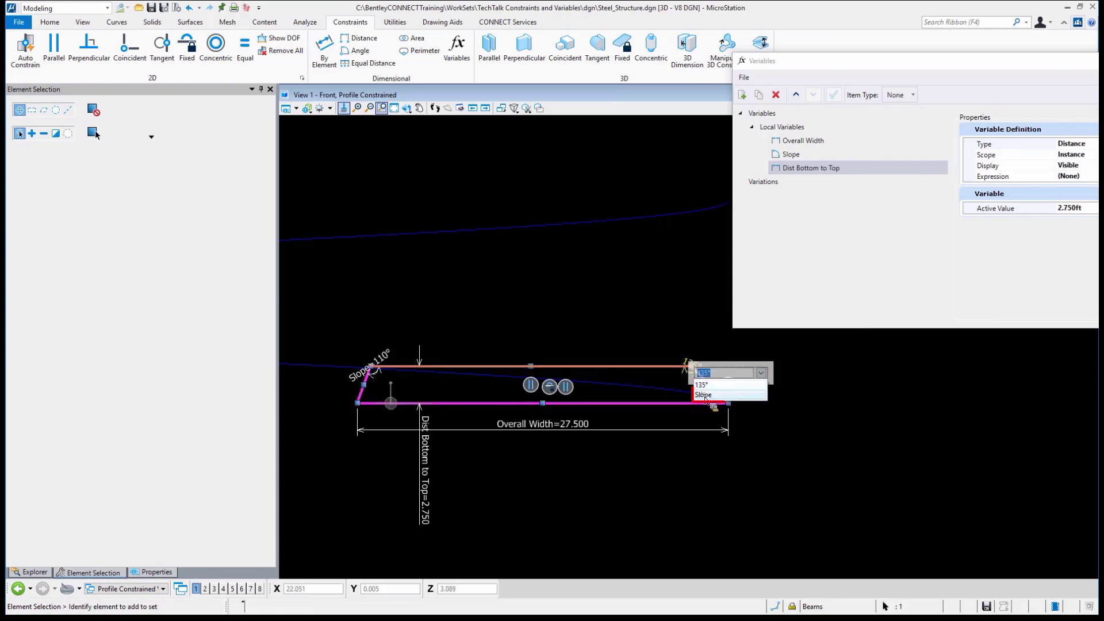
{"action": "left_click", "coordinate": [706, 396]}
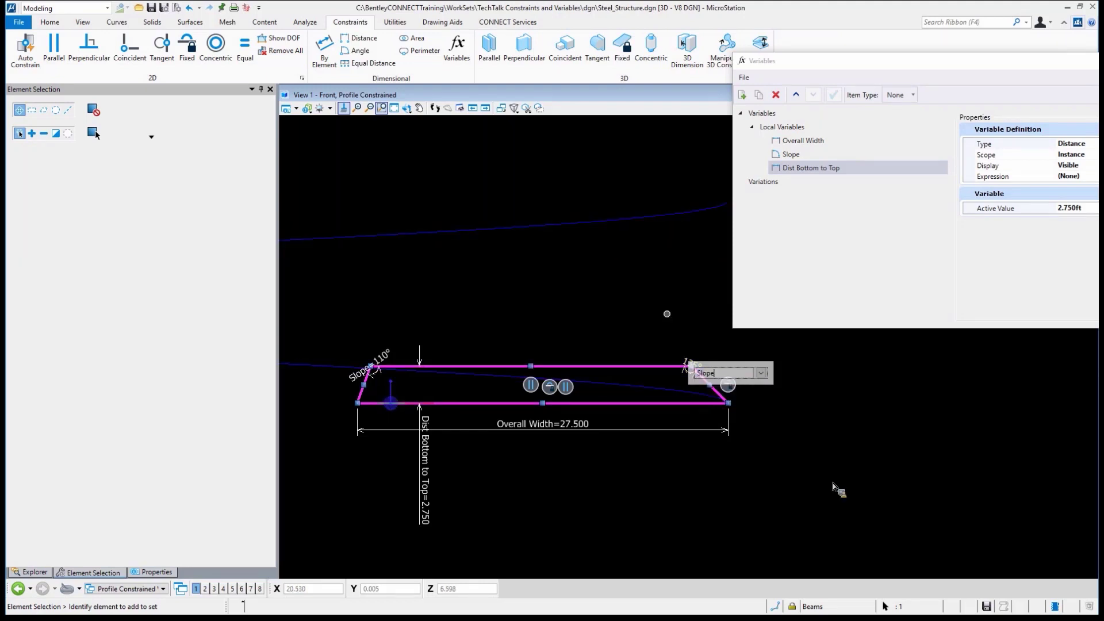
{"action": "left_click", "coordinate": [714, 455]}
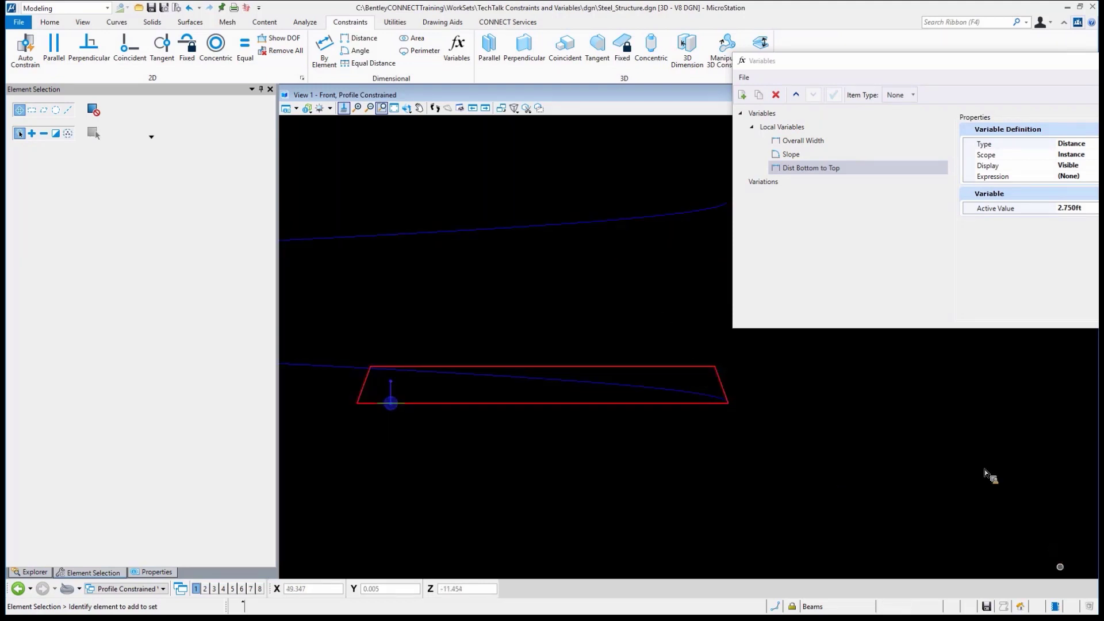
- Set the Overall Width variable's active value to 26.5 ft
{"action": "left_click_drag", "start_coordinate": [822, 61], "coordinate": [454, 22]}
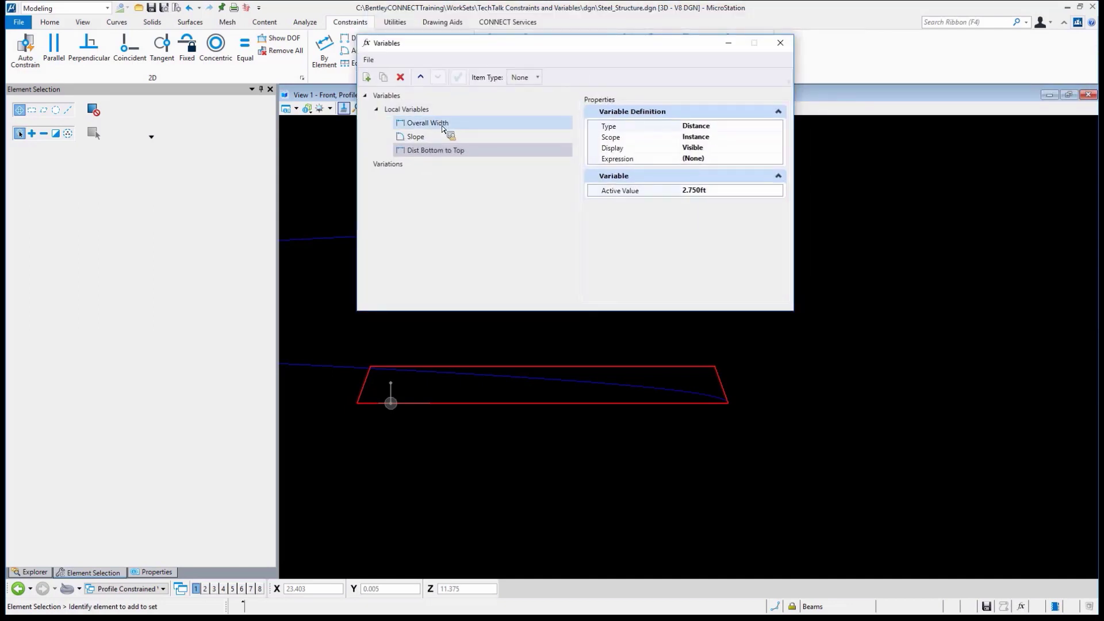
{"action": "left_click", "coordinate": [443, 122]}
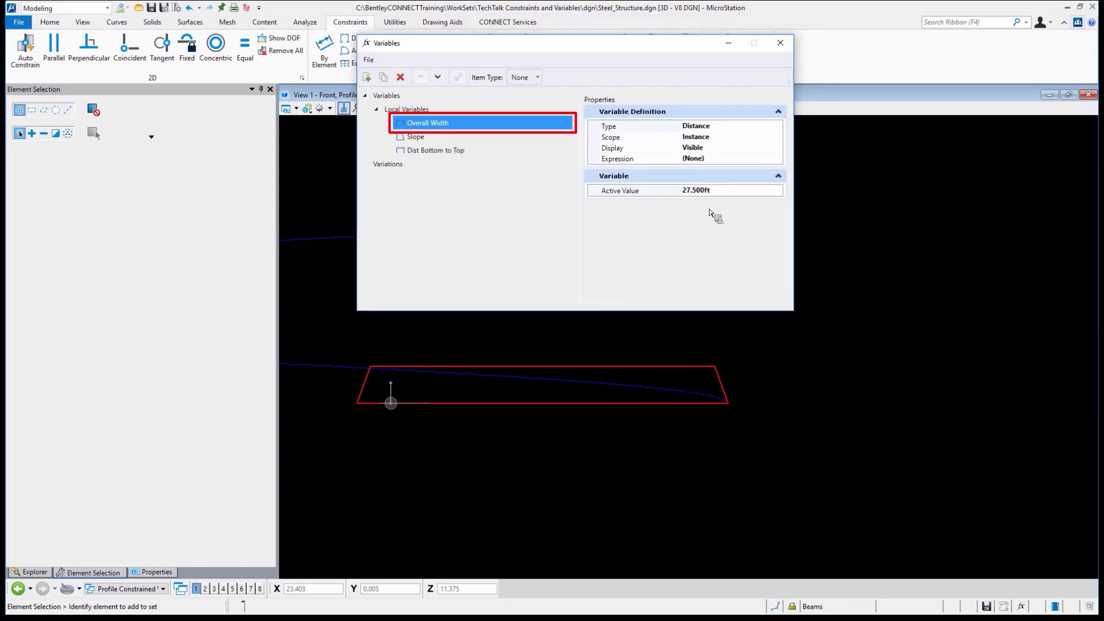
{"action": "left_click", "coordinate": [697, 190]}
{"action": "type", "text": "26.5"}
{"action": "key", "text": "Return"}
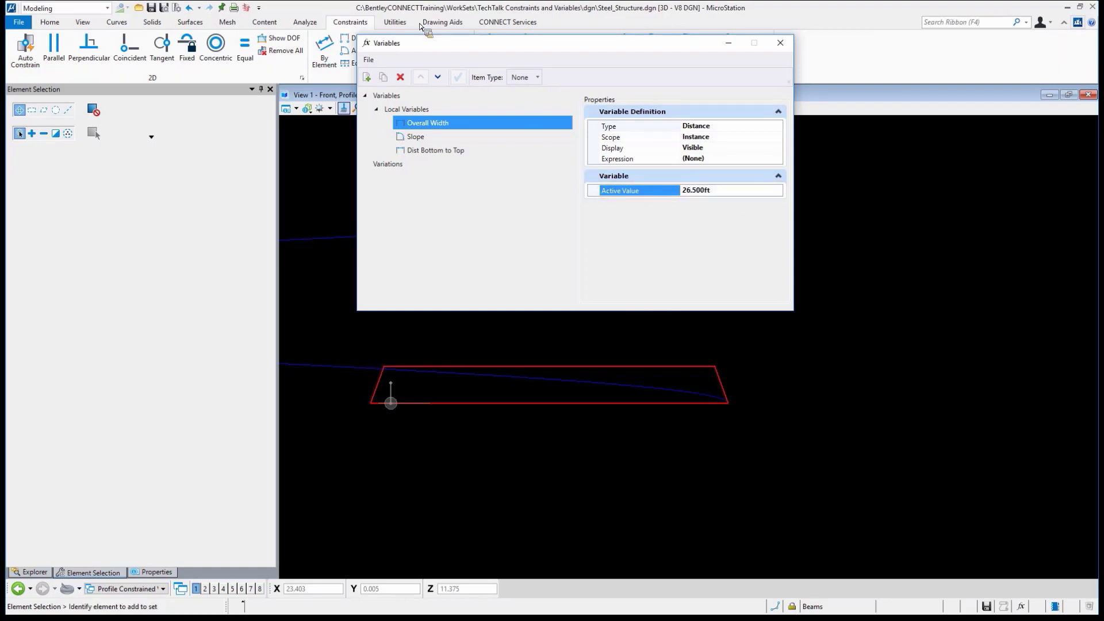
- Set the Dist Bottom to Top variable's active value to 2.25 ft
{"action": "left_click", "coordinate": [440, 151]}
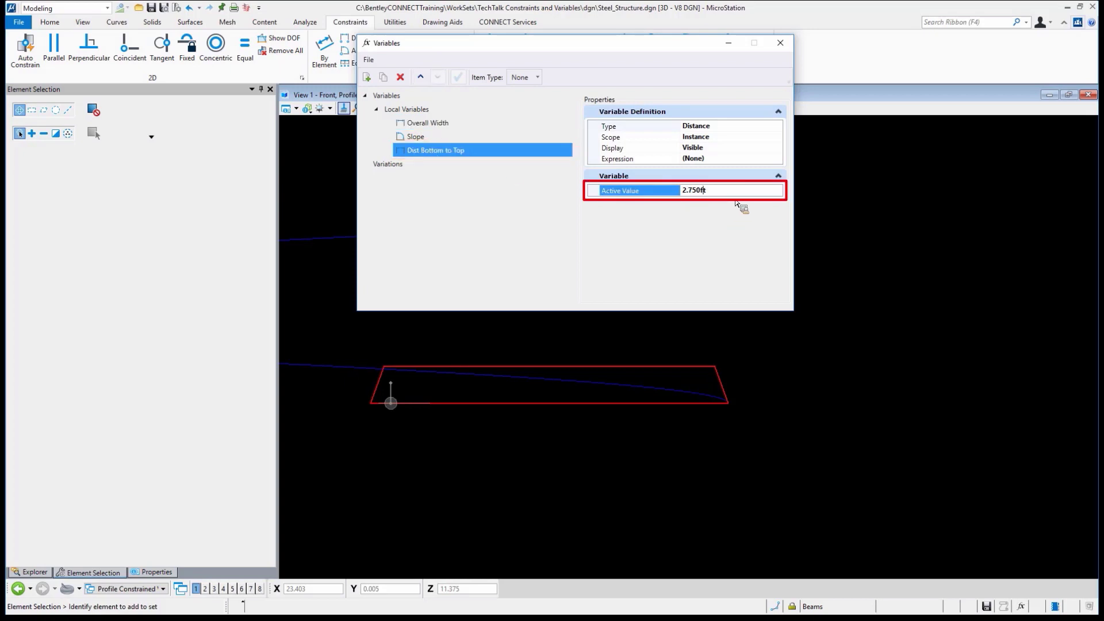
{"action": "left_click", "coordinate": [666, 192]}
{"action": "type", "text": "2.25"}
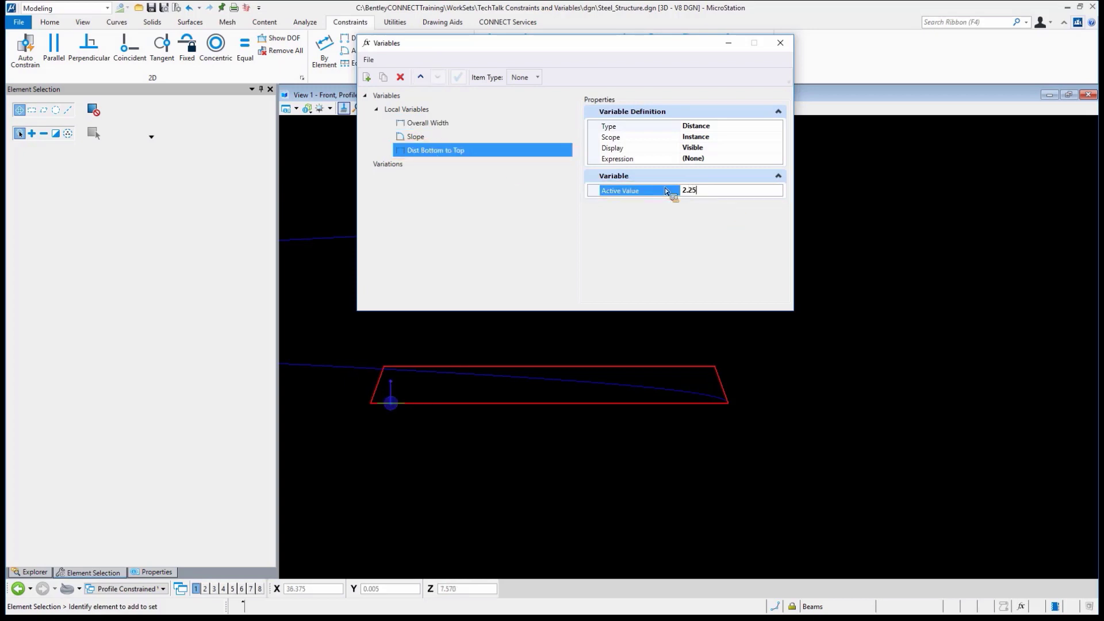
{"action": "key", "text": "Return"}
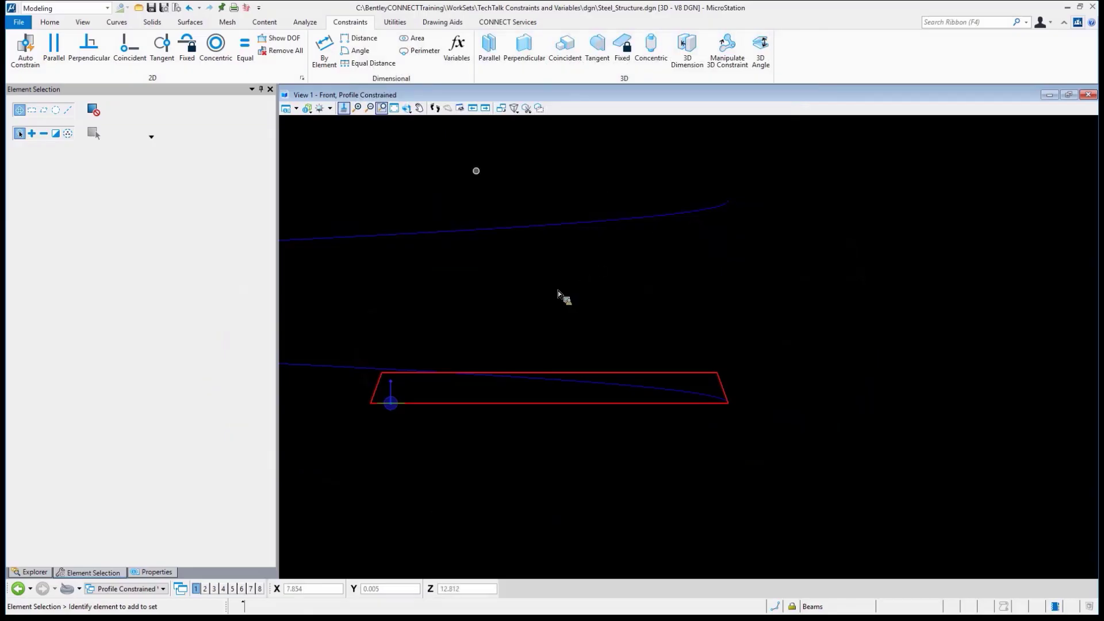
- Rotate the view of the profile and its path curve to the standard isometric orientation
{"action": "left_click", "coordinate": [408, 108]}
{"action": "left_click", "coordinate": [412, 110]}
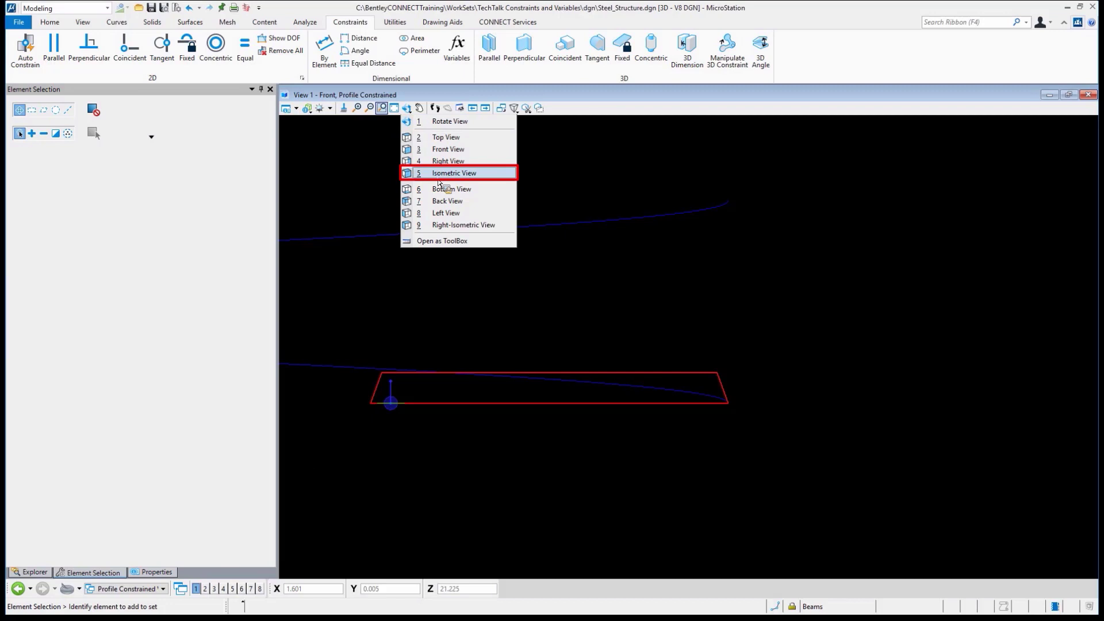
{"action": "left_click", "coordinate": [438, 177]}
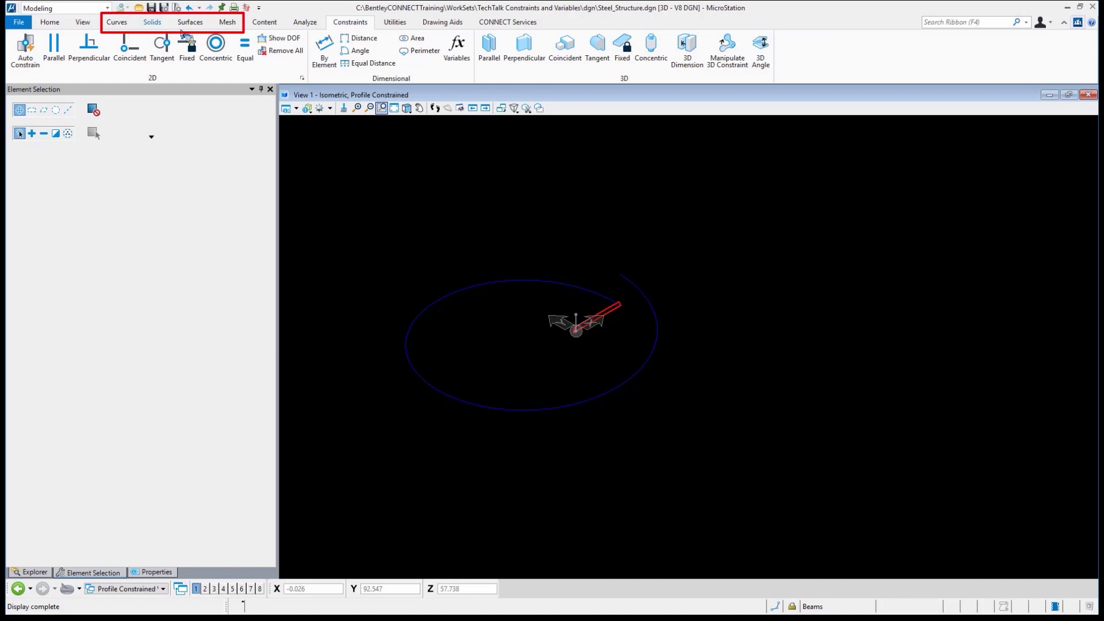
- Look through the available curve, solid, surface and mesh modeling tools
{"action": "left_click", "coordinate": [153, 21]}
{"action": "left_click", "coordinate": [116, 22]}
{"action": "left_click", "coordinate": [152, 22]}
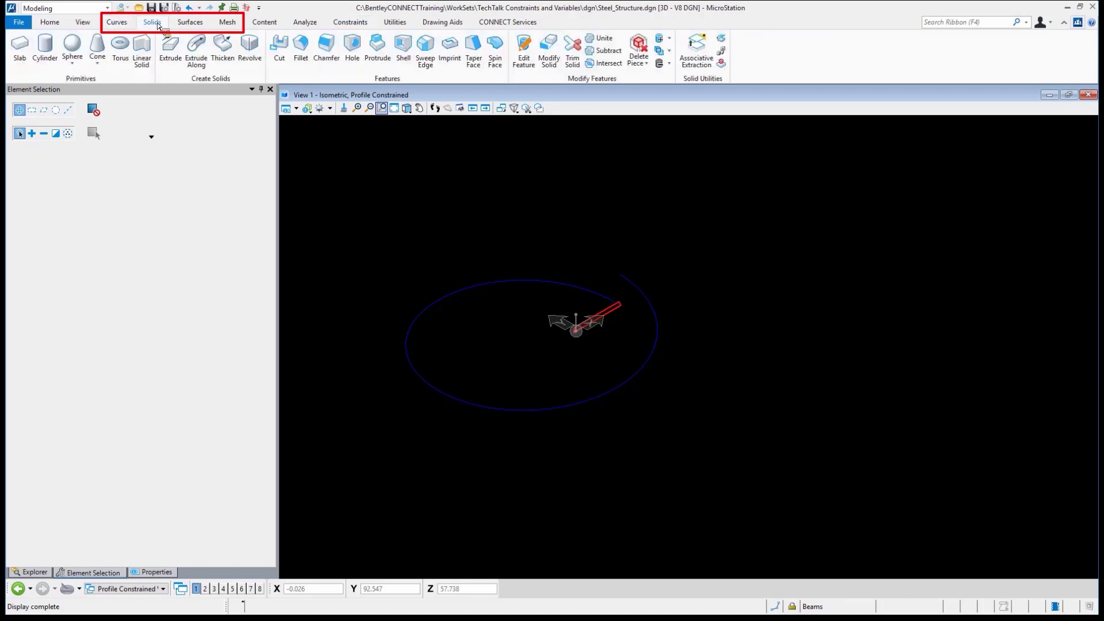
{"action": "left_click", "coordinate": [190, 21]}
{"action": "left_click", "coordinate": [227, 22]}
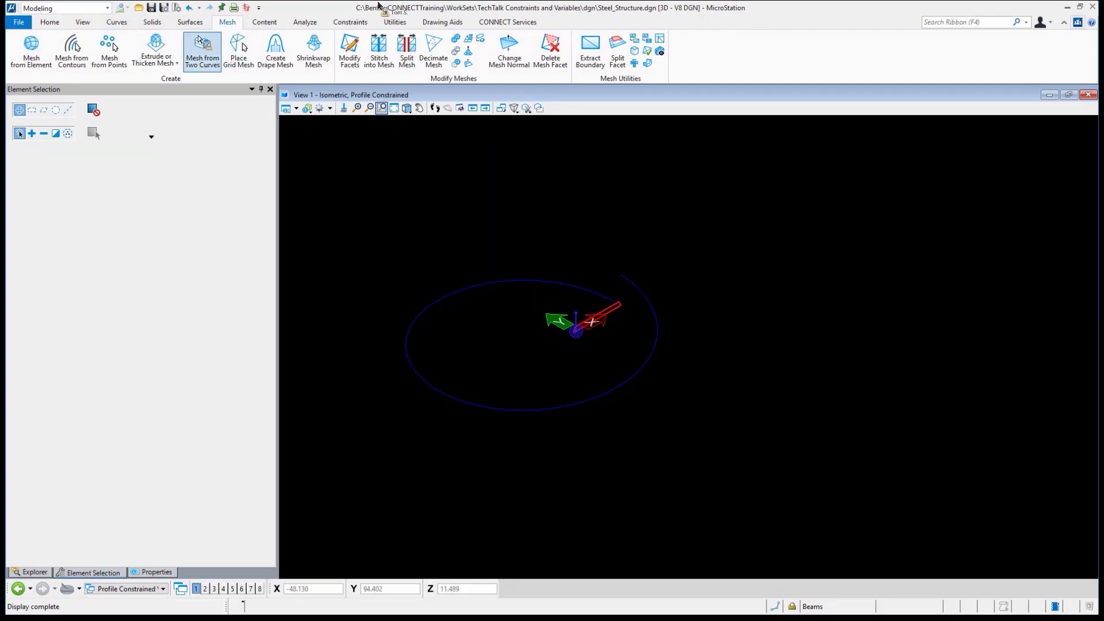
{"action": "left_click", "coordinate": [163, 26]}
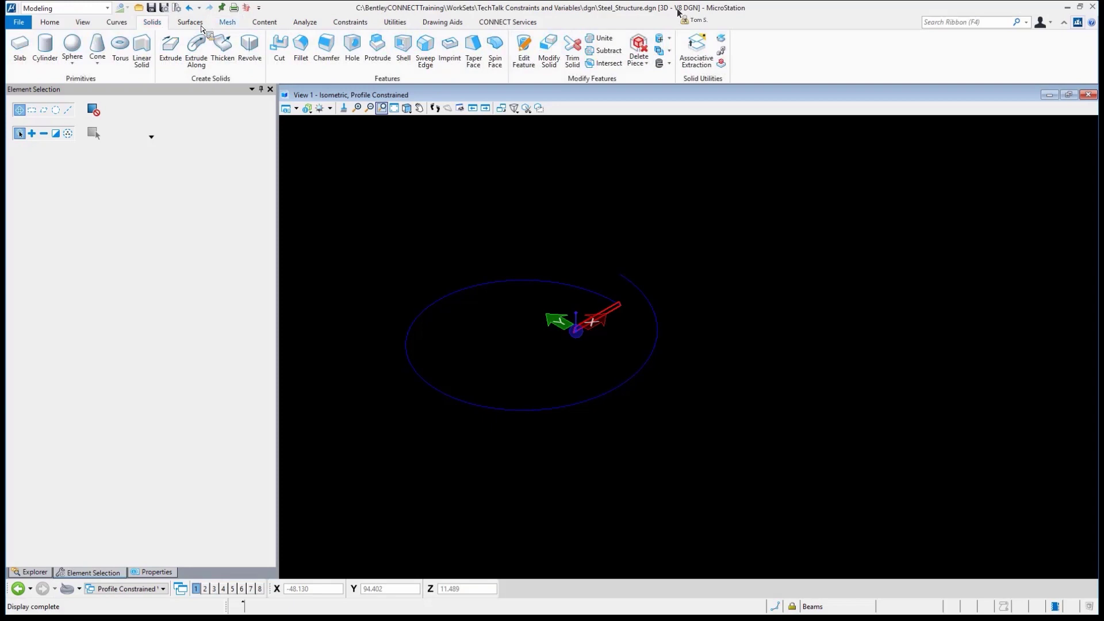
{"action": "left_click", "coordinate": [200, 26]}
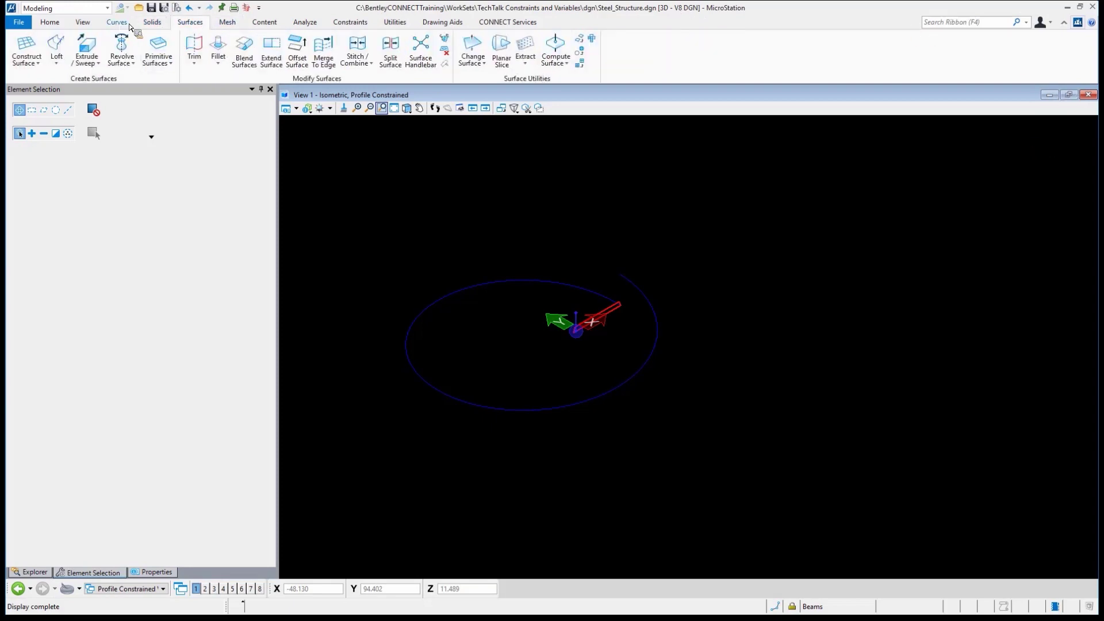
{"action": "left_click", "coordinate": [152, 23]}
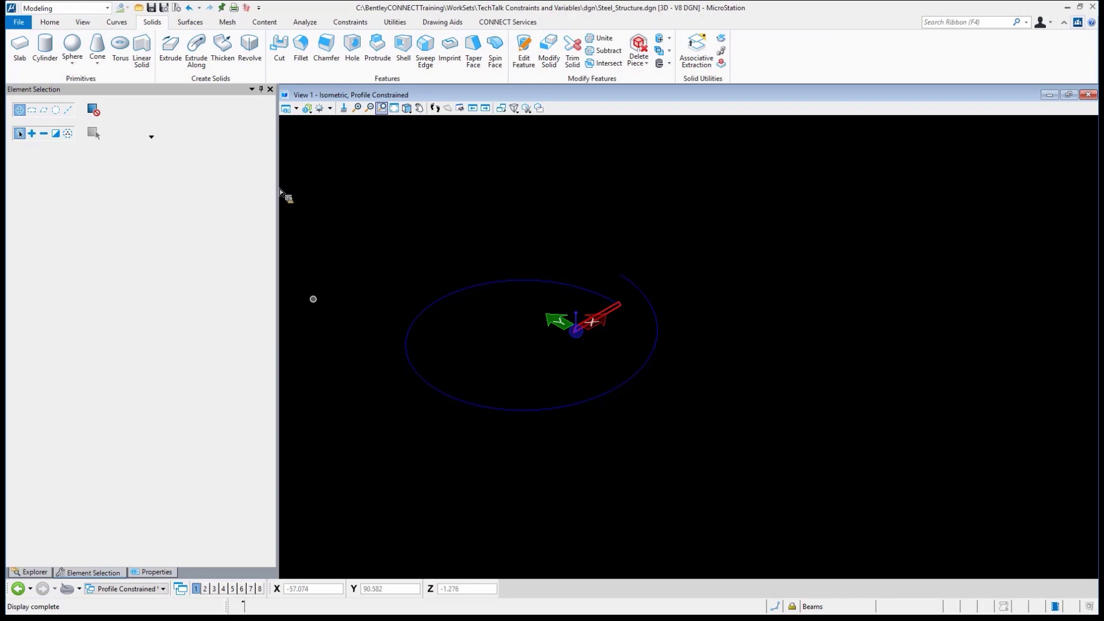
- Examine the Extrude, Revolve and Slab solid settings, including which variables can be linked to the slab's length
{"action": "left_click", "coordinate": [173, 46]}
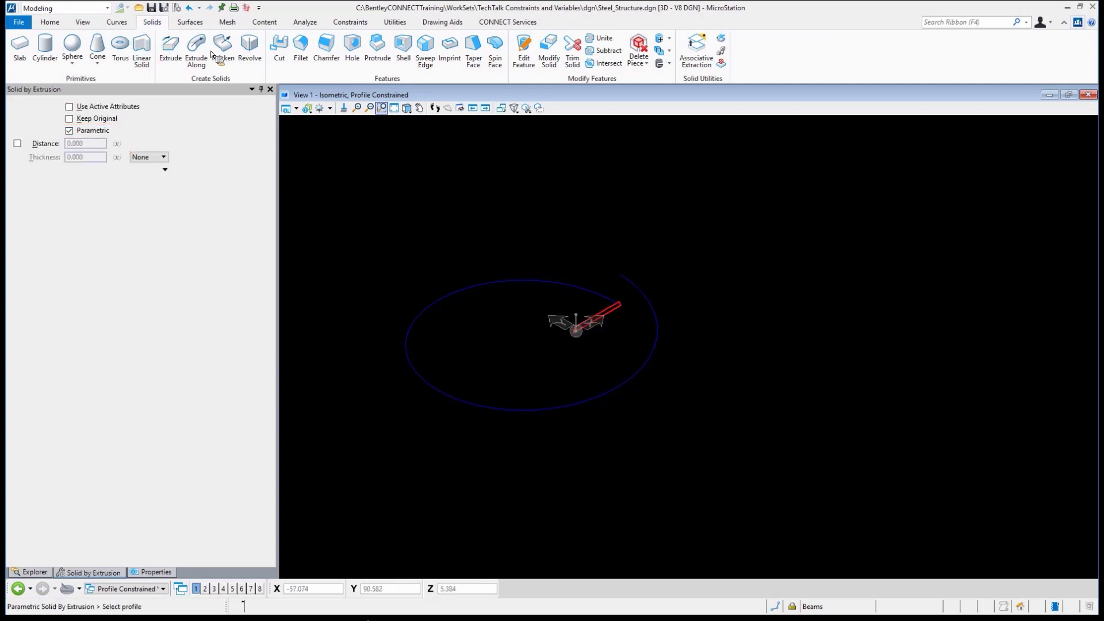
{"action": "left_click", "coordinate": [243, 58]}
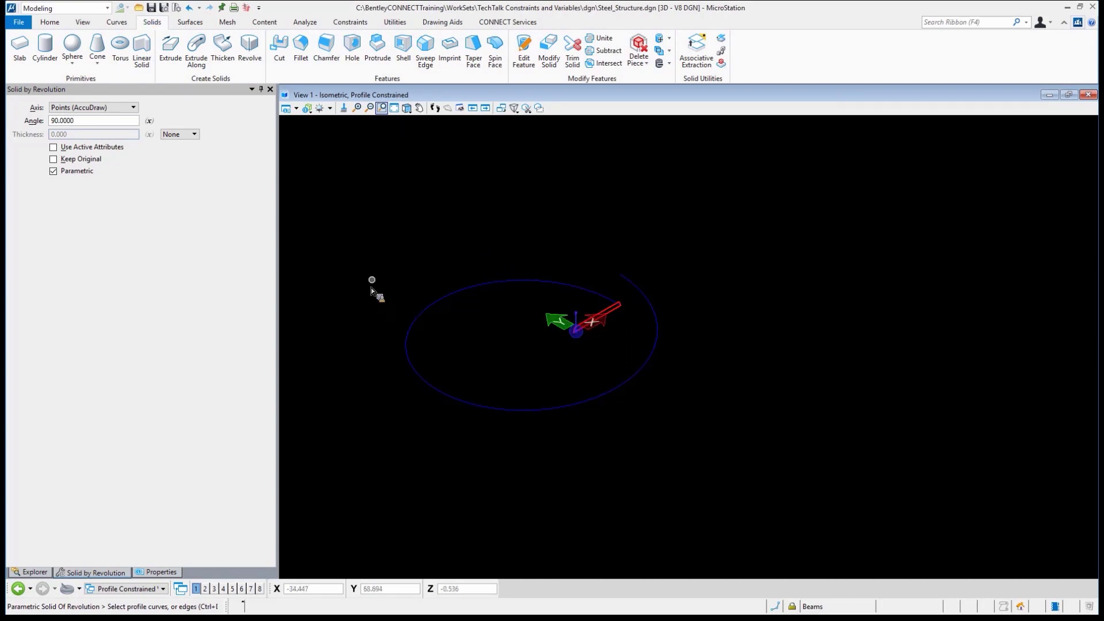
{"action": "left_click", "coordinate": [19, 47]}
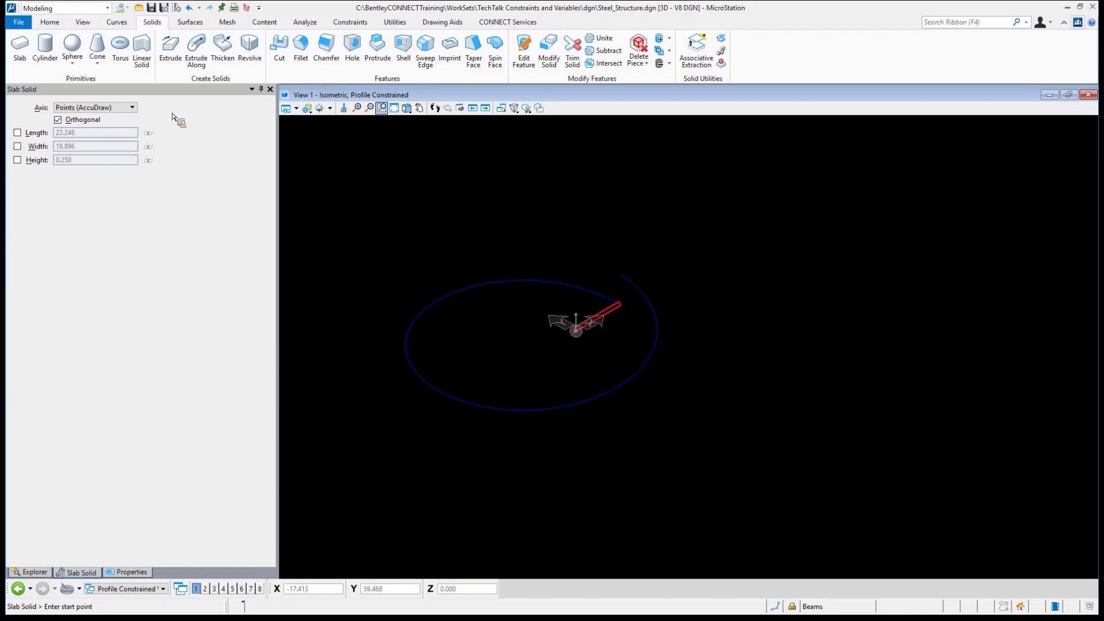
{"action": "left_click", "coordinate": [21, 134]}
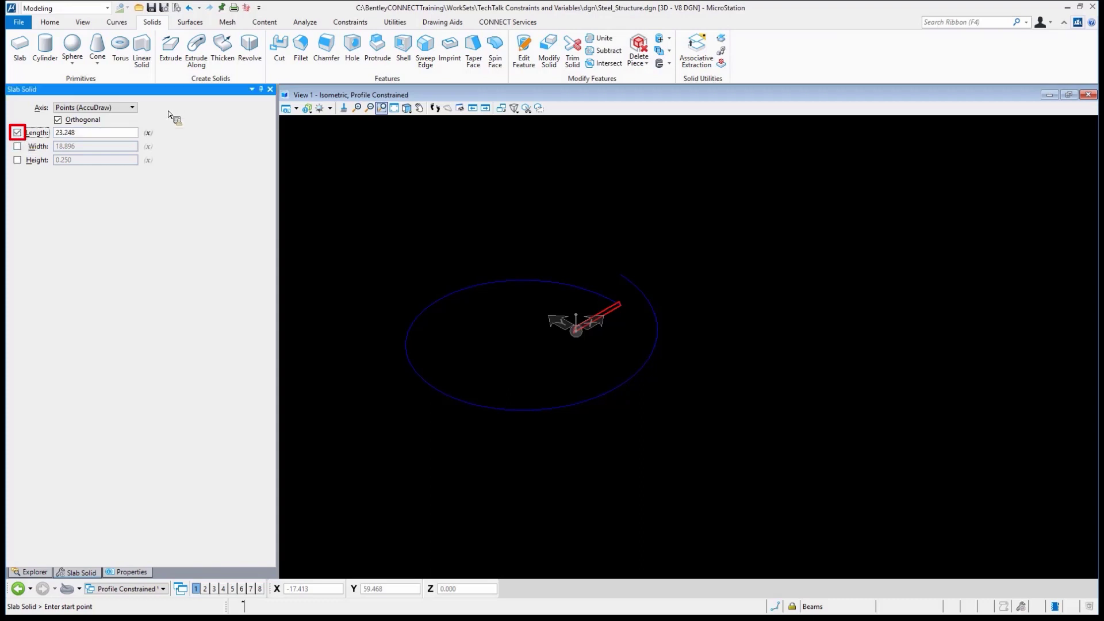
{"action": "left_click", "coordinate": [149, 134]}
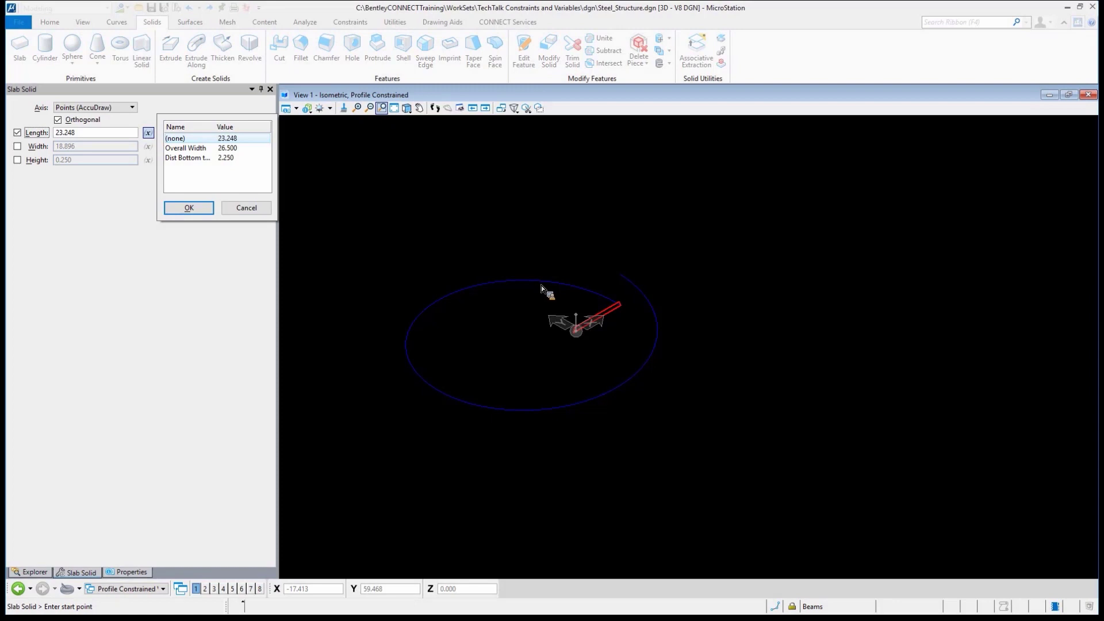
{"action": "left_click", "coordinate": [257, 212]}
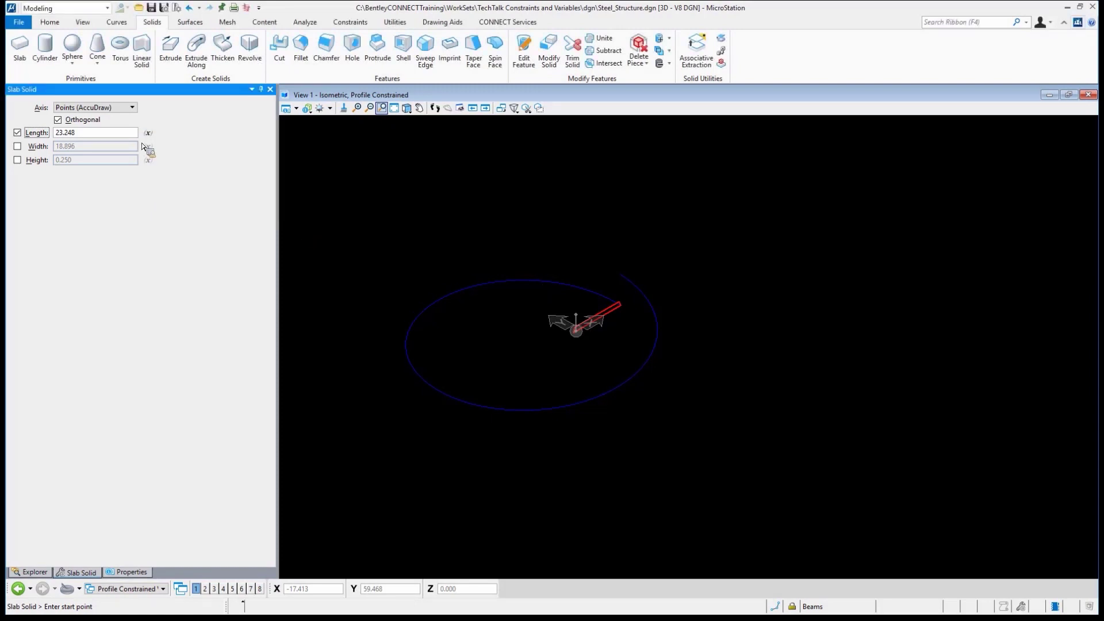
{"action": "left_click", "coordinate": [21, 133]}
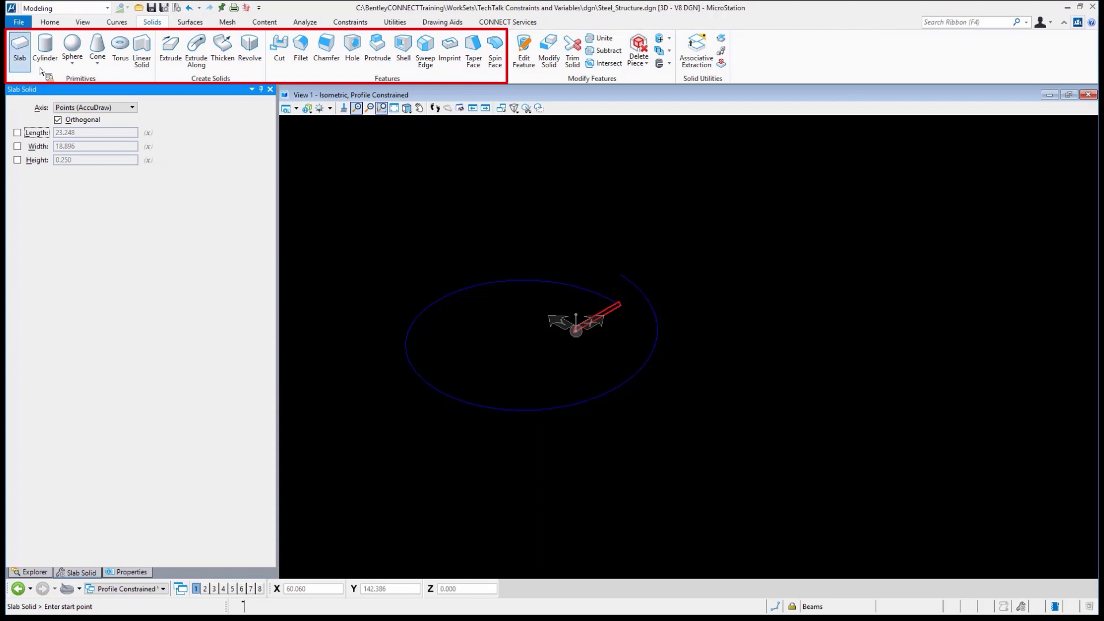
- Examine the parameters of the Extrude, Cut, Hole and Shell tools that can be linked to variables
{"action": "left_click", "coordinate": [170, 47]}
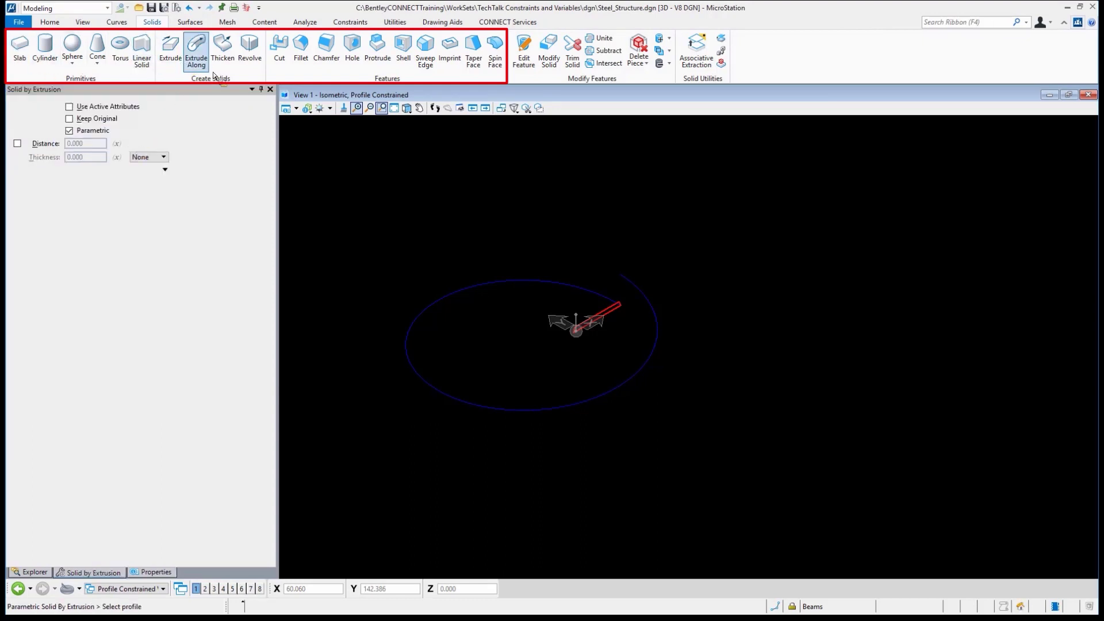
{"action": "left_click", "coordinate": [282, 58]}
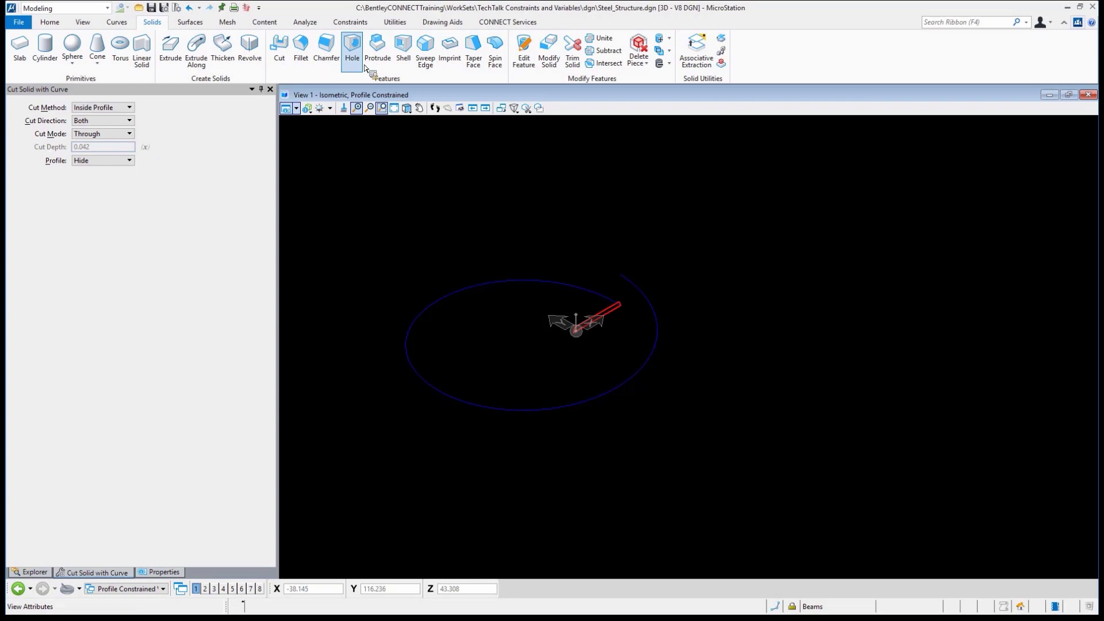
{"action": "left_click", "coordinate": [352, 51]}
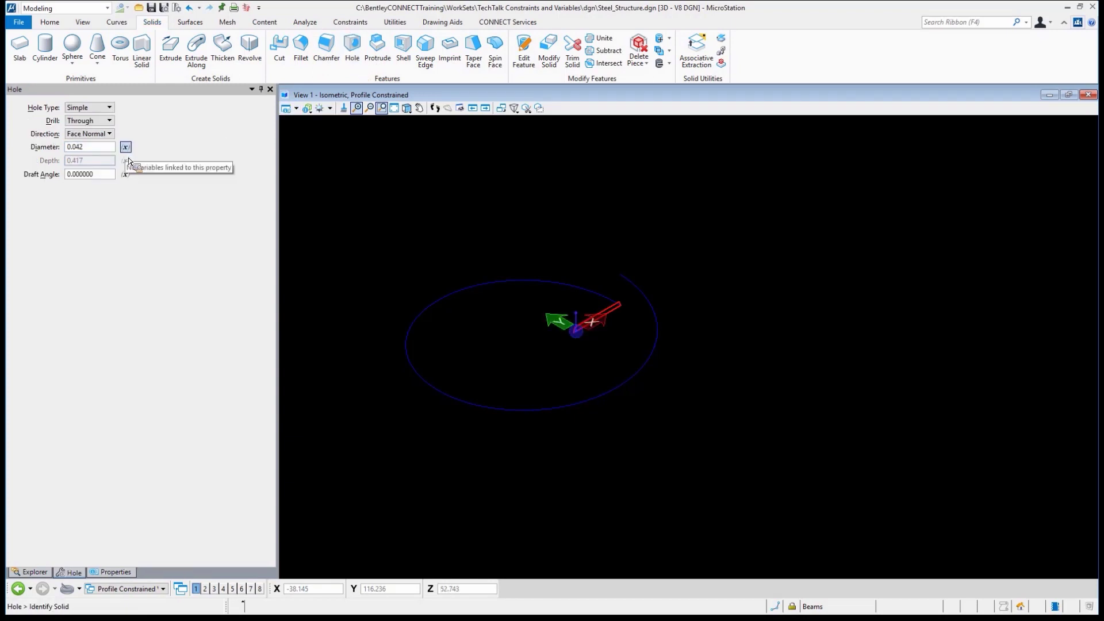
{"action": "left_click", "coordinate": [408, 66]}
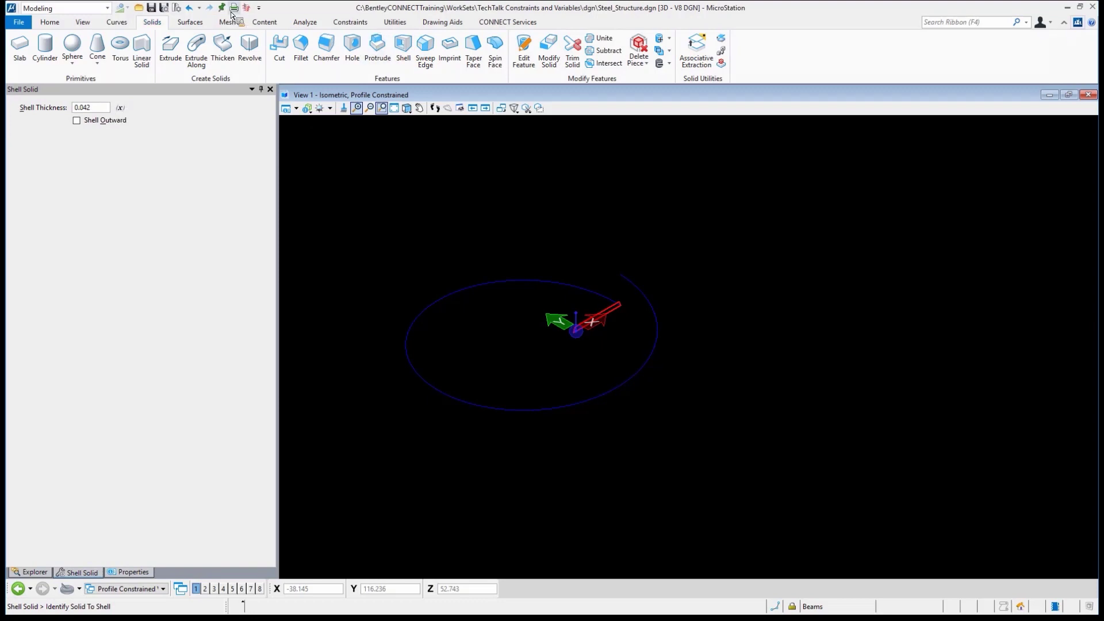
- Review the list of local variables defined for the profile
{"action": "left_click", "coordinate": [340, 23]}
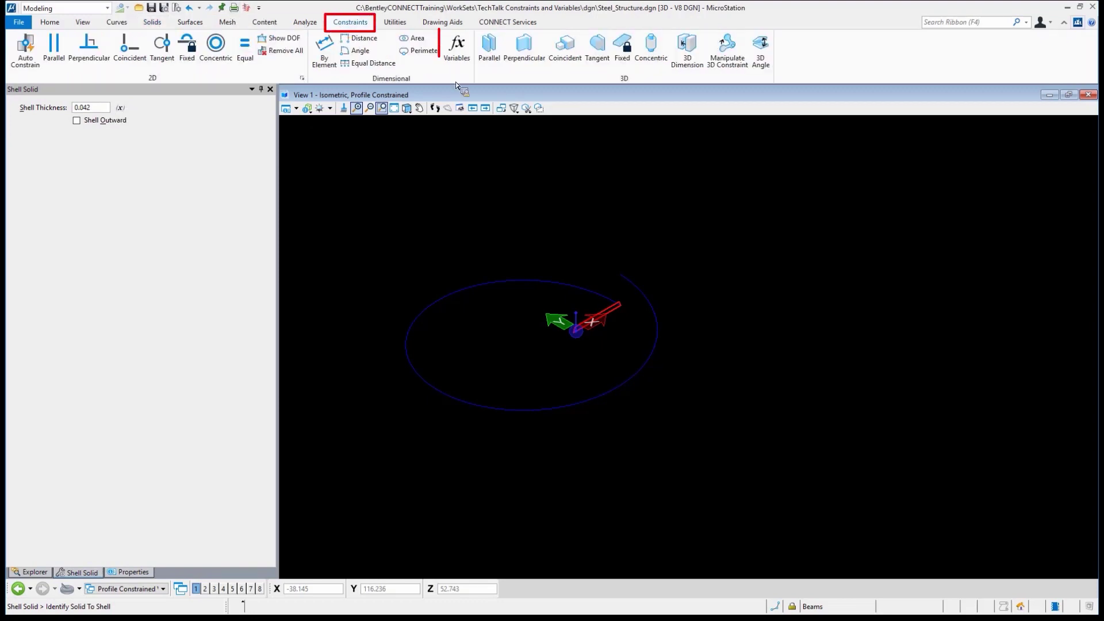
{"action": "left_click", "coordinate": [457, 48]}
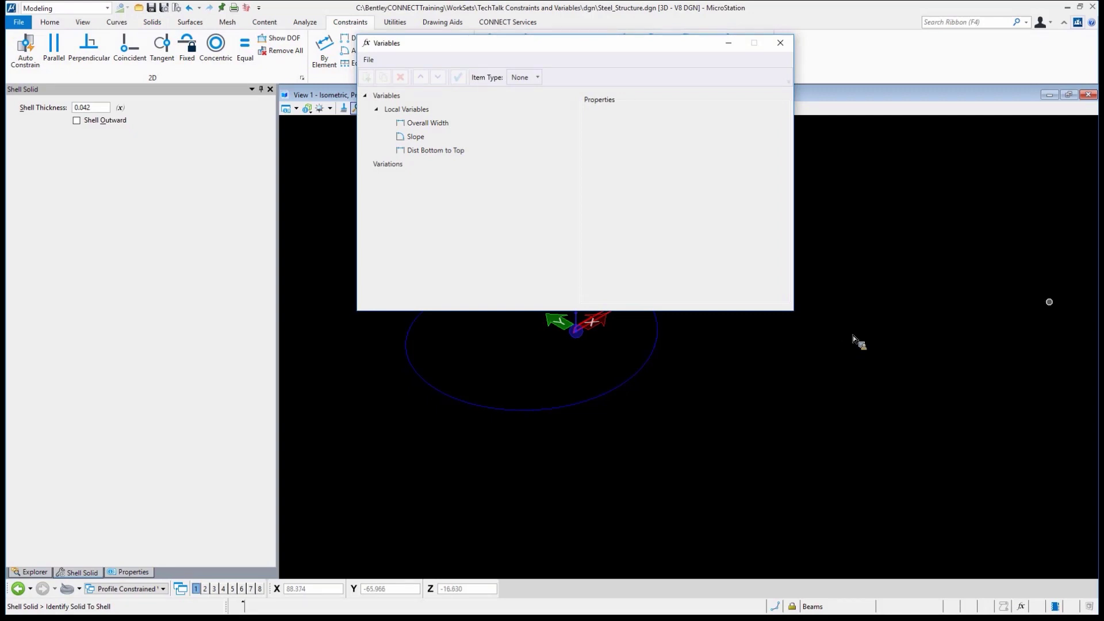
{"action": "left_click", "coordinate": [781, 43]}
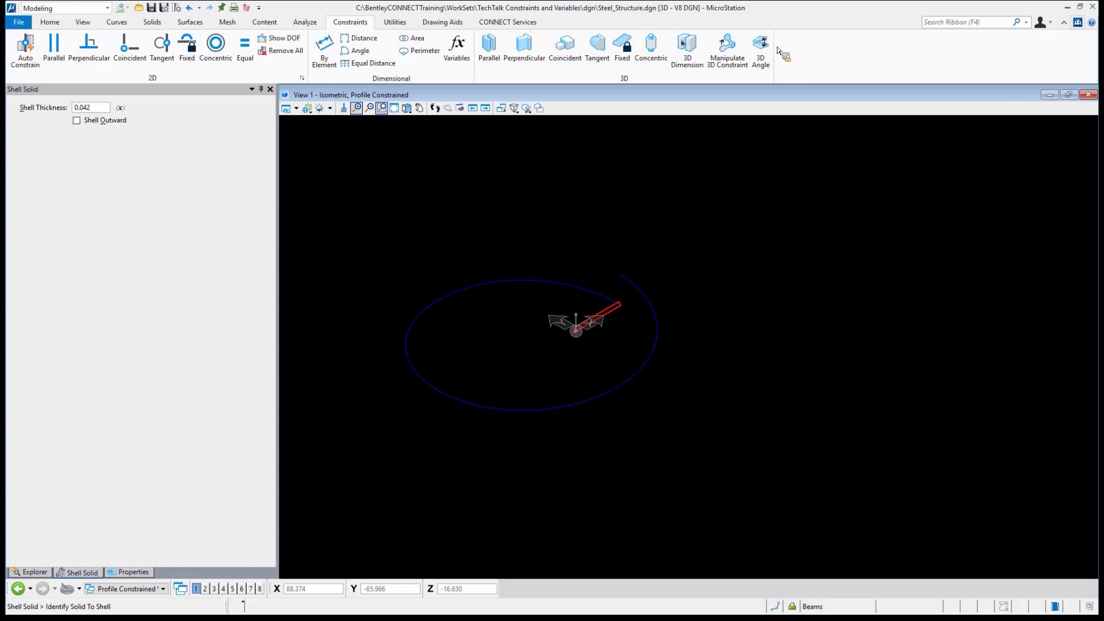
- Extrude the closed beam profile along the spiral B-spline curve with Normal alignment and display the resulting solid shaded with visible edges
{"action": "left_click", "coordinate": [153, 23]}
{"action": "left_click", "coordinate": [201, 63]}
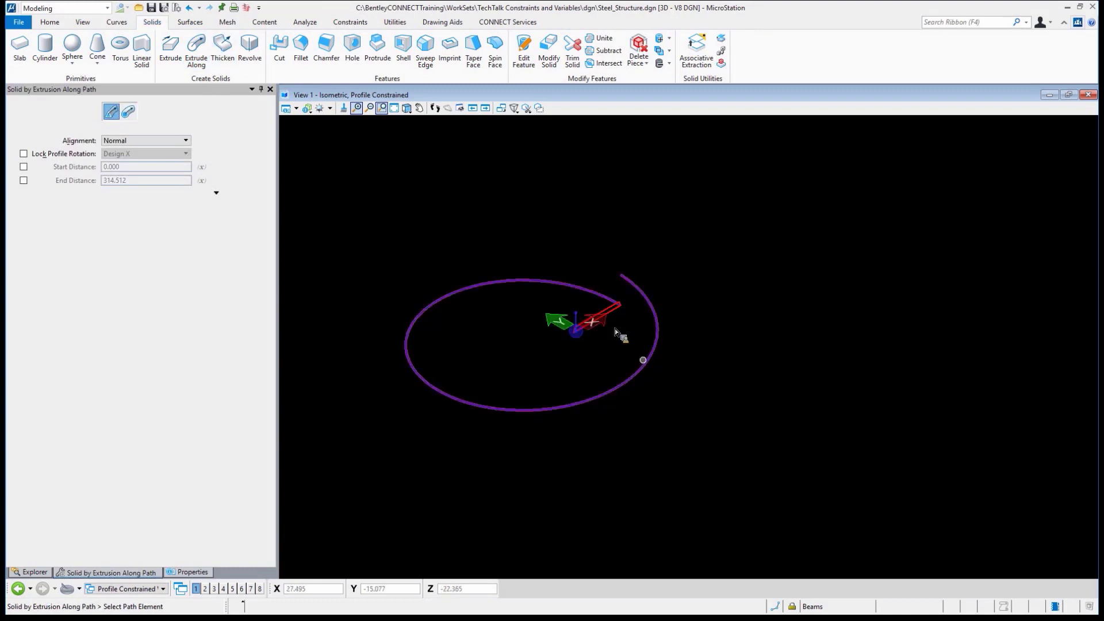
{"action": "left_click", "coordinate": [217, 193]}
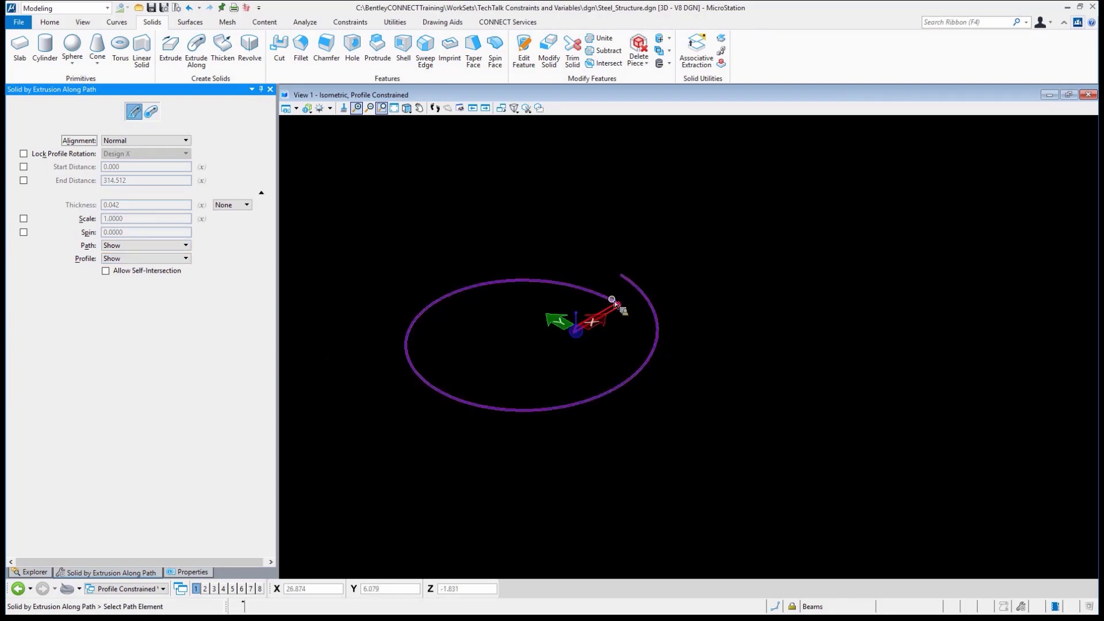
{"action": "scroll", "coordinate": [614, 301], "scroll_direction": "up", "scroll_amount": 5}
{"action": "scroll", "coordinate": [777, 276], "scroll_direction": "down", "scroll_amount": 4}
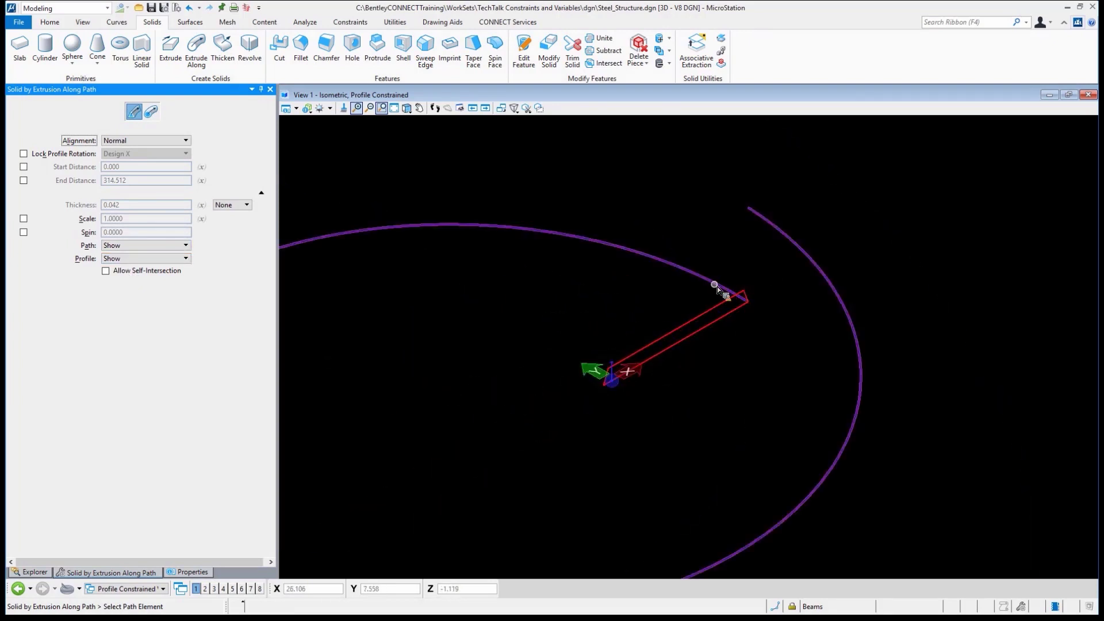
{"action": "left_click", "coordinate": [718, 286]}
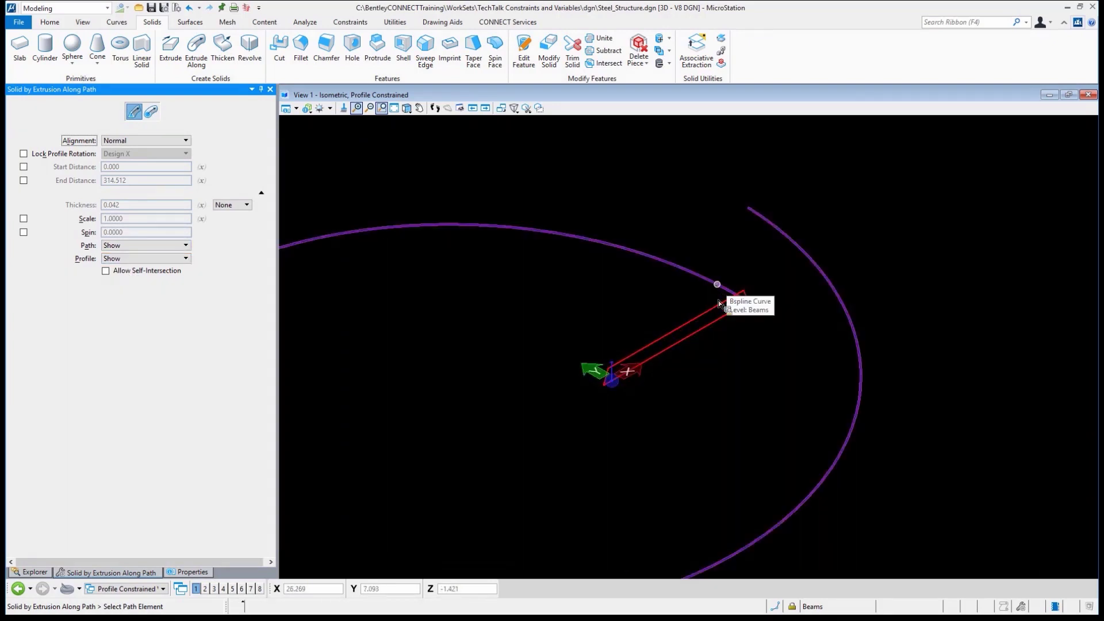
{"action": "left_click", "coordinate": [726, 345]}
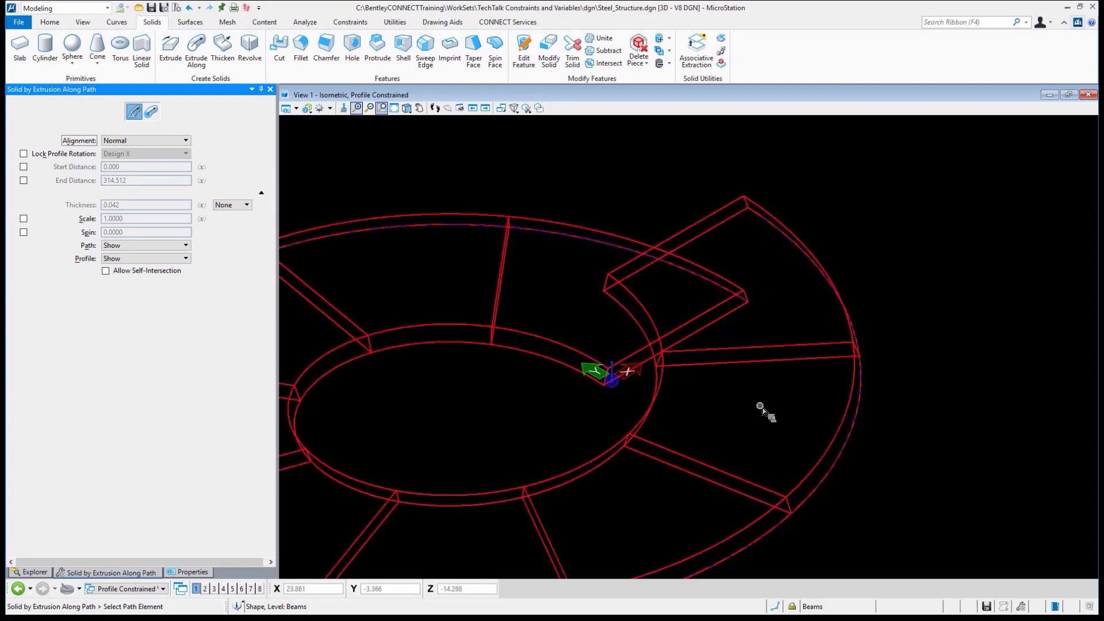
{"action": "left_click", "coordinate": [308, 108]}
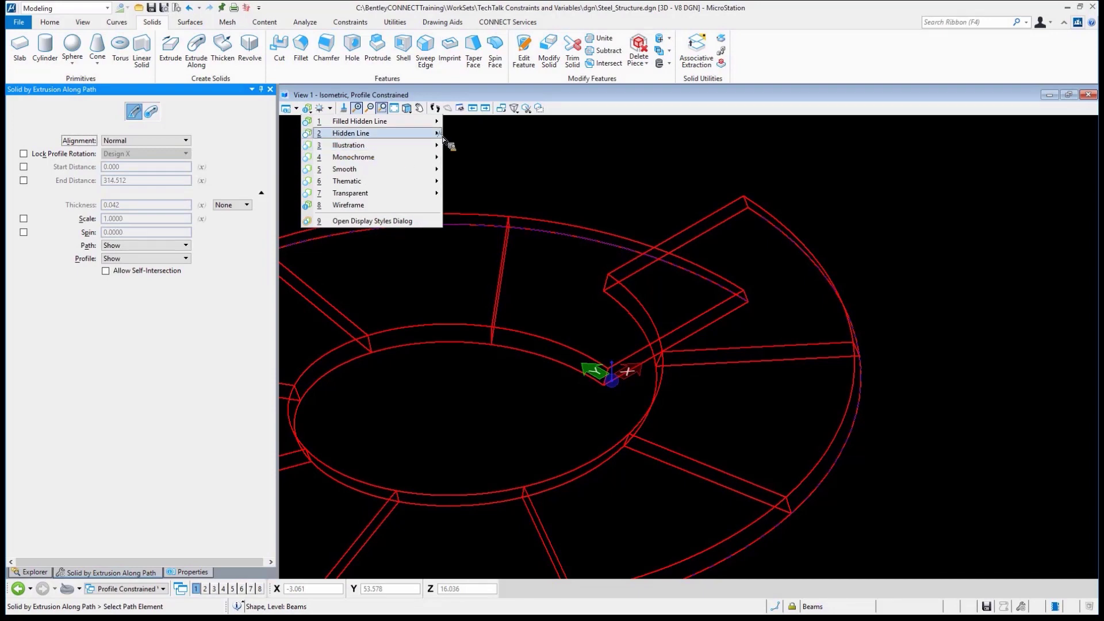
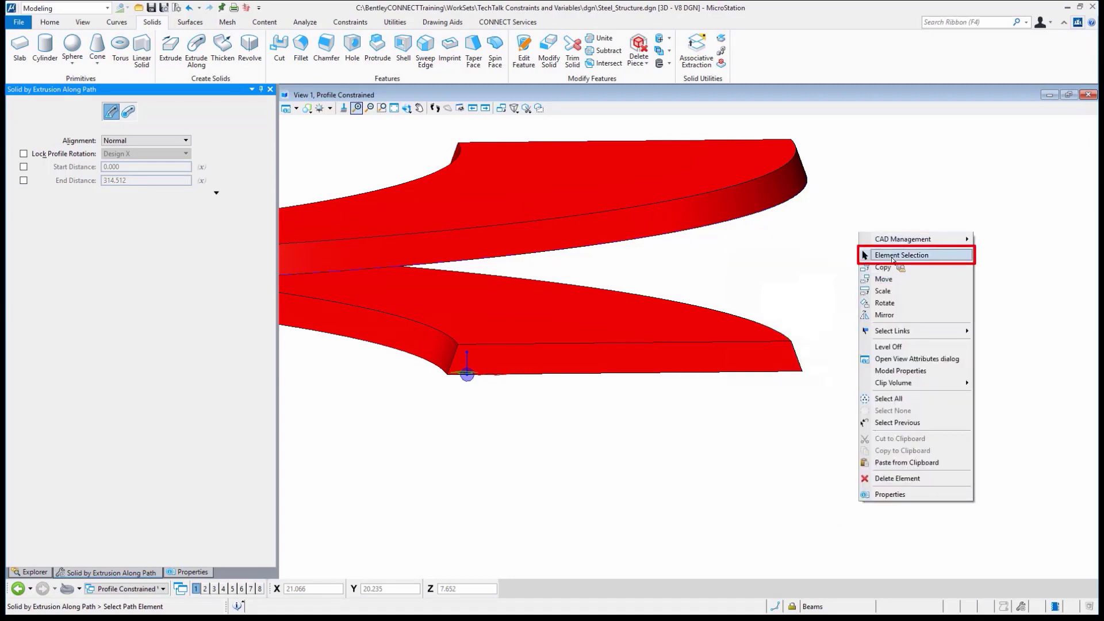
- Select the spiral beam solid and examine the editable parameters of its Extrude Along feature, discarding any changes
{"action": "left_click", "coordinate": [897, 255]}
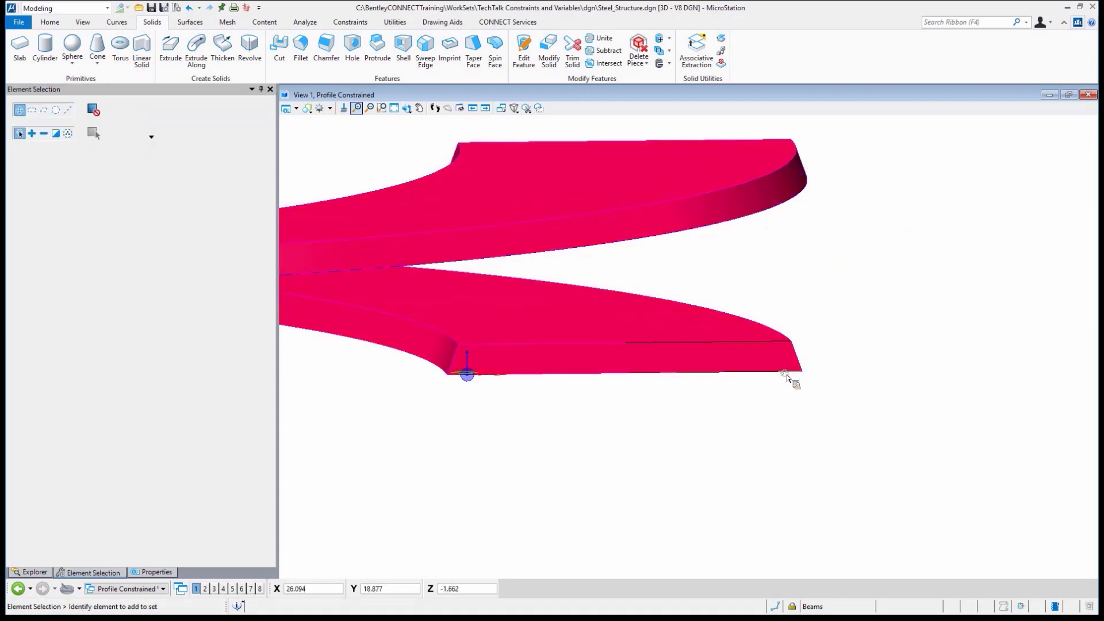
{"action": "left_click", "coordinate": [789, 377]}
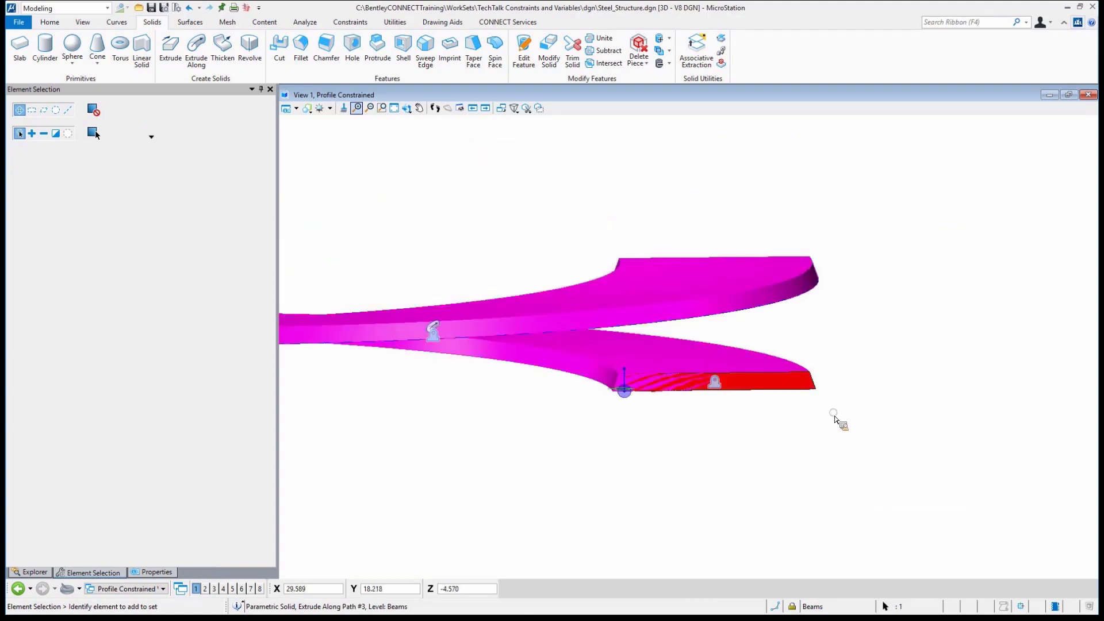
{"action": "left_click", "coordinate": [436, 340]}
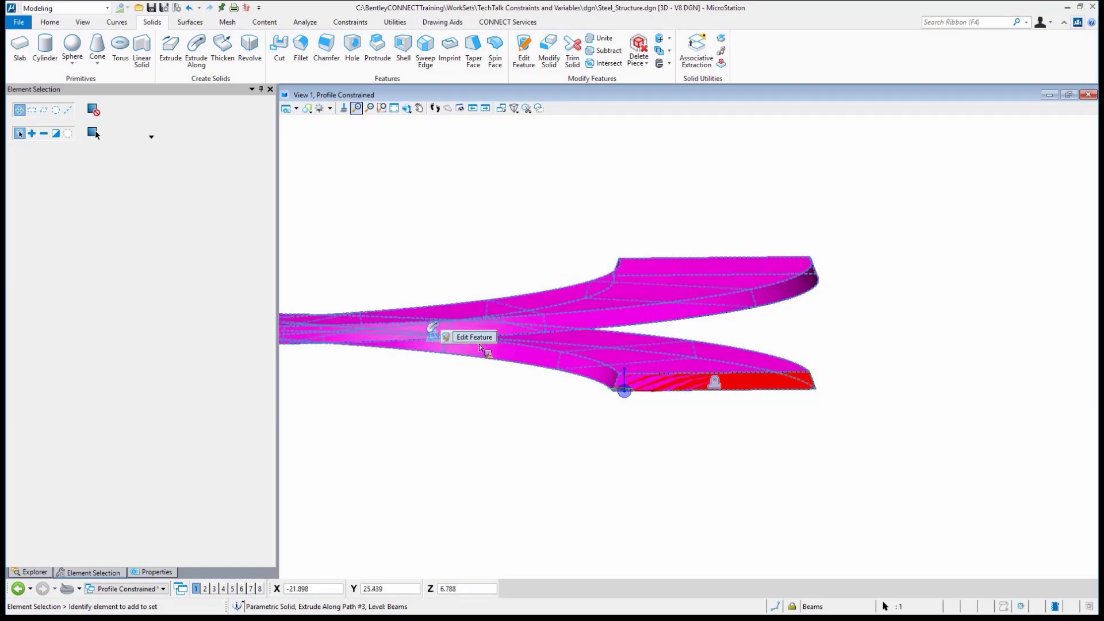
{"action": "left_click", "coordinate": [479, 344]}
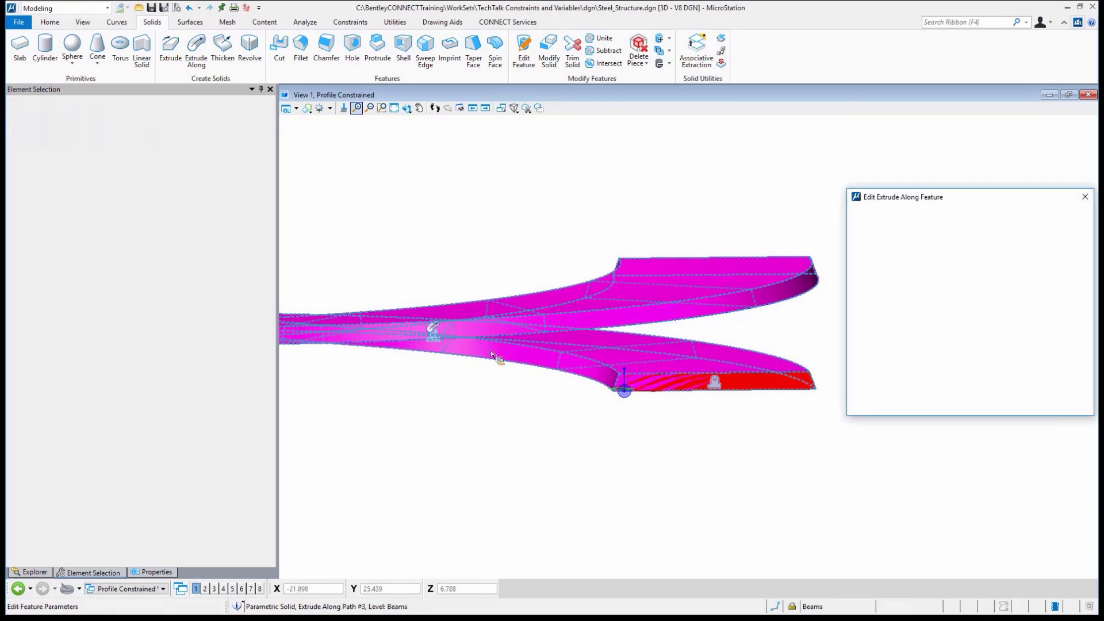
{"action": "left_click_drag", "start_coordinate": [968, 198], "coordinate": [506, 149]}
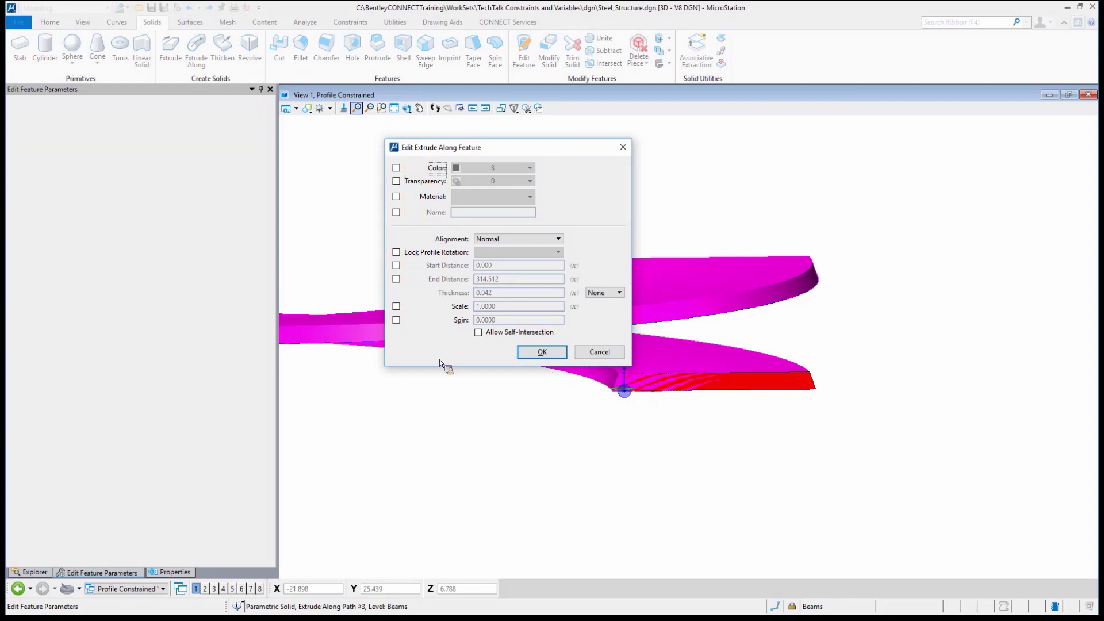
{"action": "left_click", "coordinate": [600, 352]}
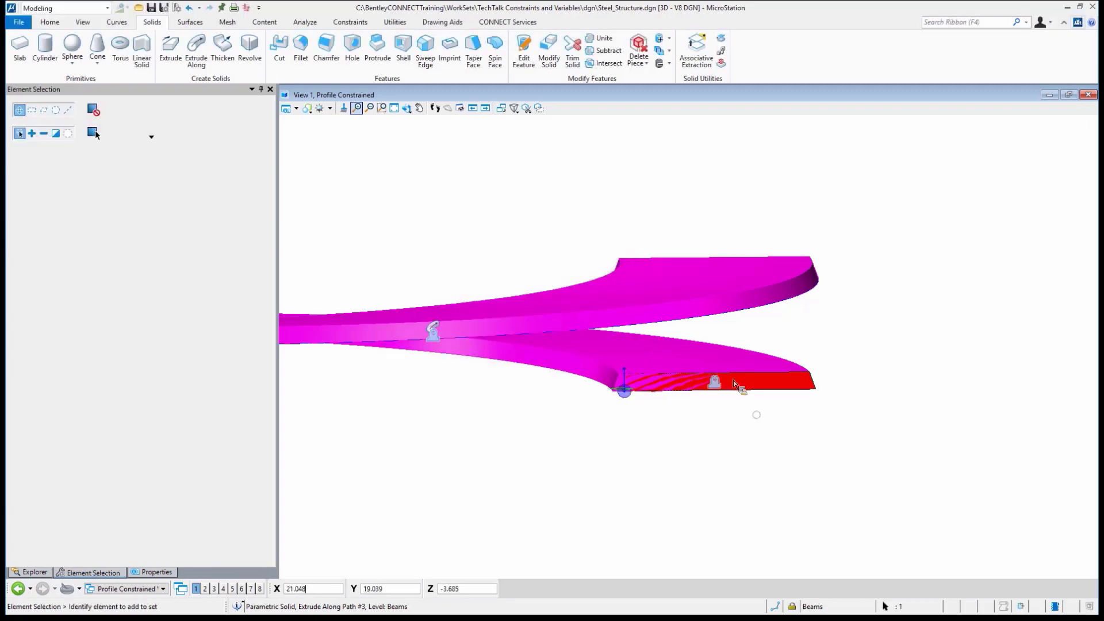
- Show the dimensional constraints on the beam's profile, open the Overall Width dimension for editing, and leave it without entering a value
{"action": "left_click", "coordinate": [715, 384]}
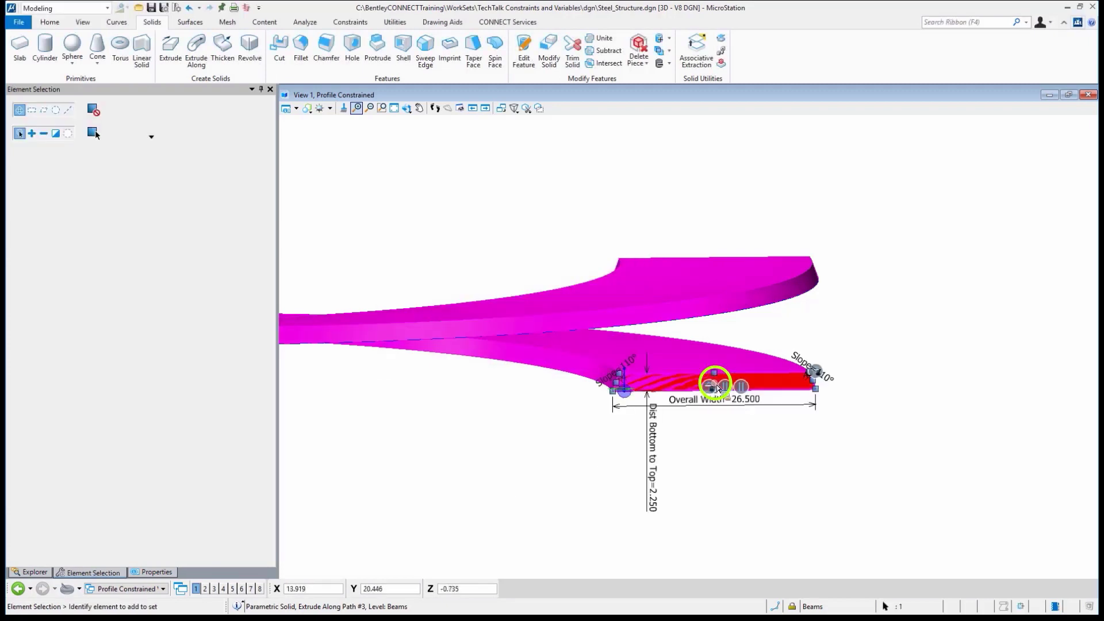
{"action": "scroll", "coordinate": [745, 390], "scroll_direction": "up", "scroll_amount": 5}
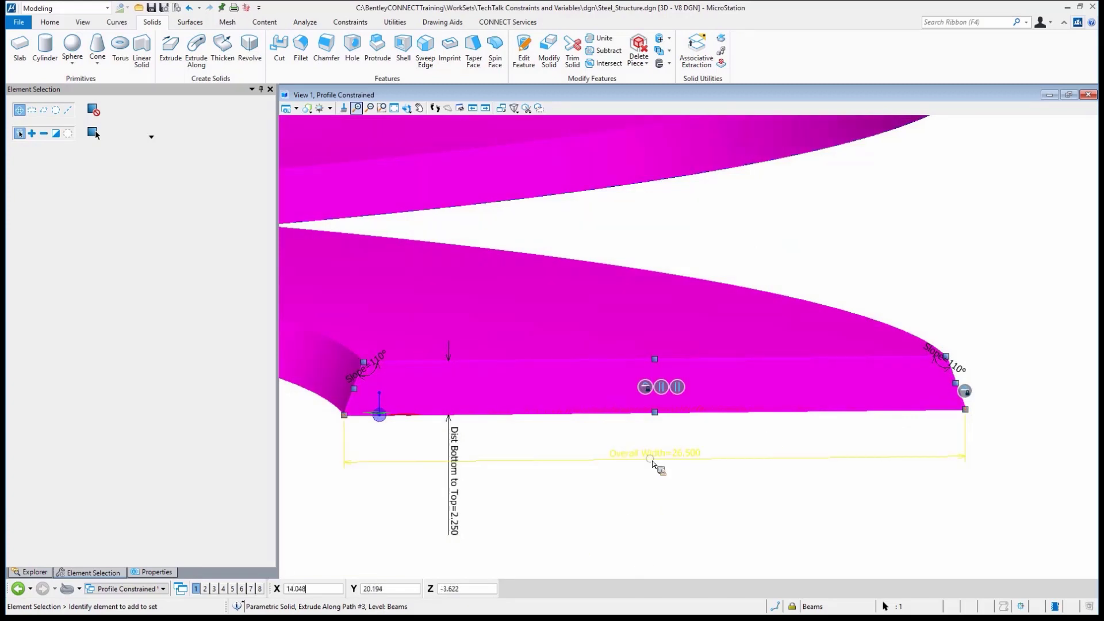
{"action": "right_click", "coordinate": [673, 447]}
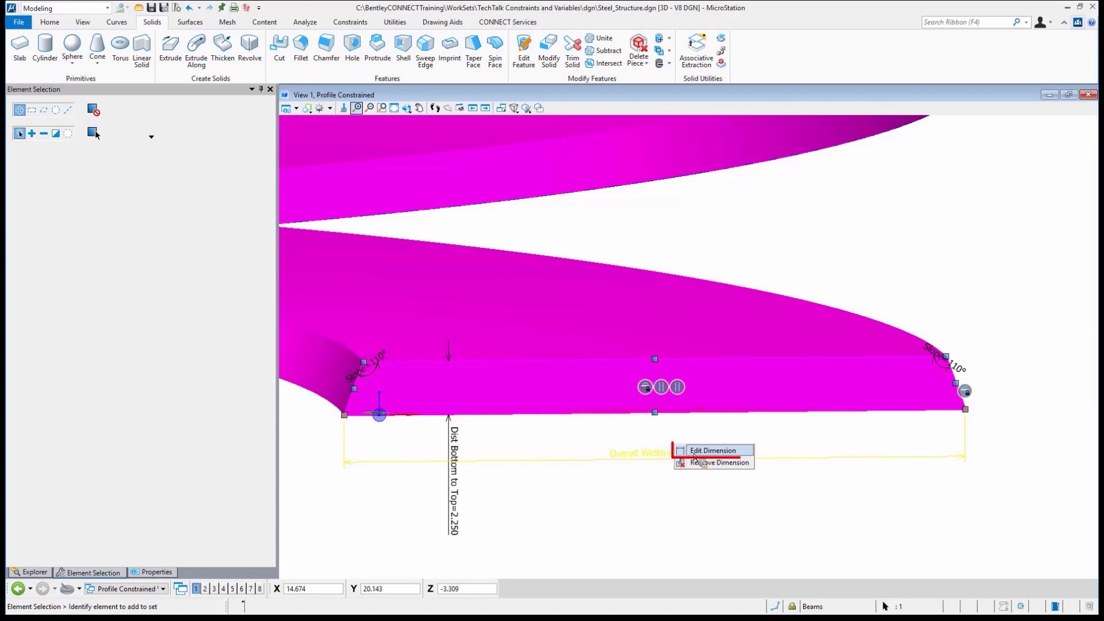
{"action": "left_click", "coordinate": [696, 452]}
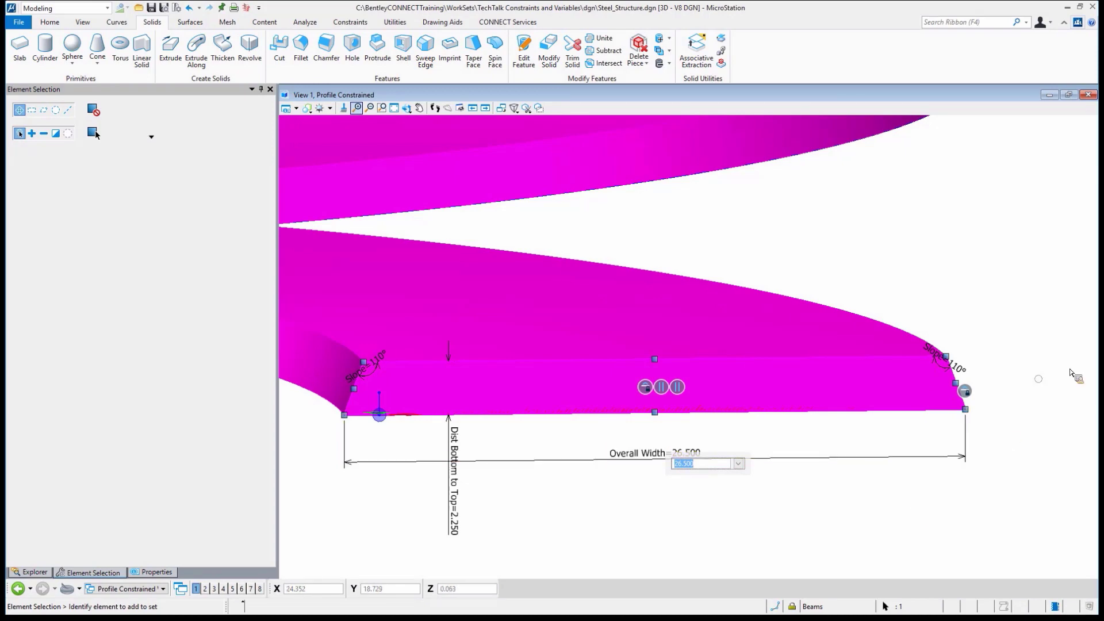
{"action": "key", "text": "Escape"}
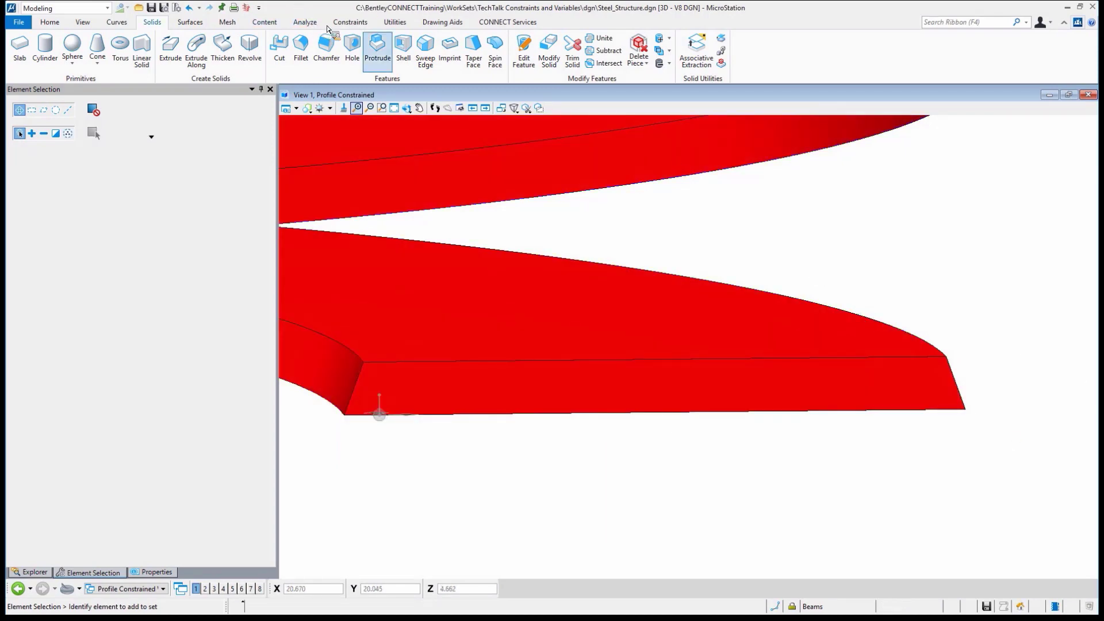
- Open the list of variables and set the active value of the Overall Width local variable to 27.5 ft
{"action": "left_click", "coordinate": [350, 22]}
{"action": "left_click", "coordinate": [458, 58]}
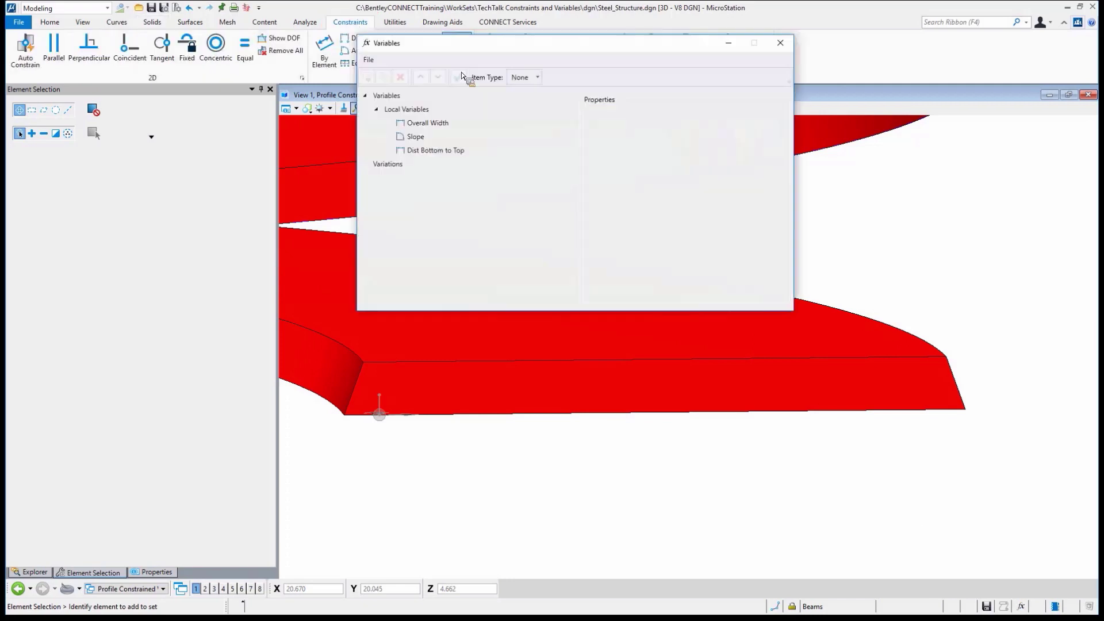
{"action": "left_click", "coordinate": [429, 124]}
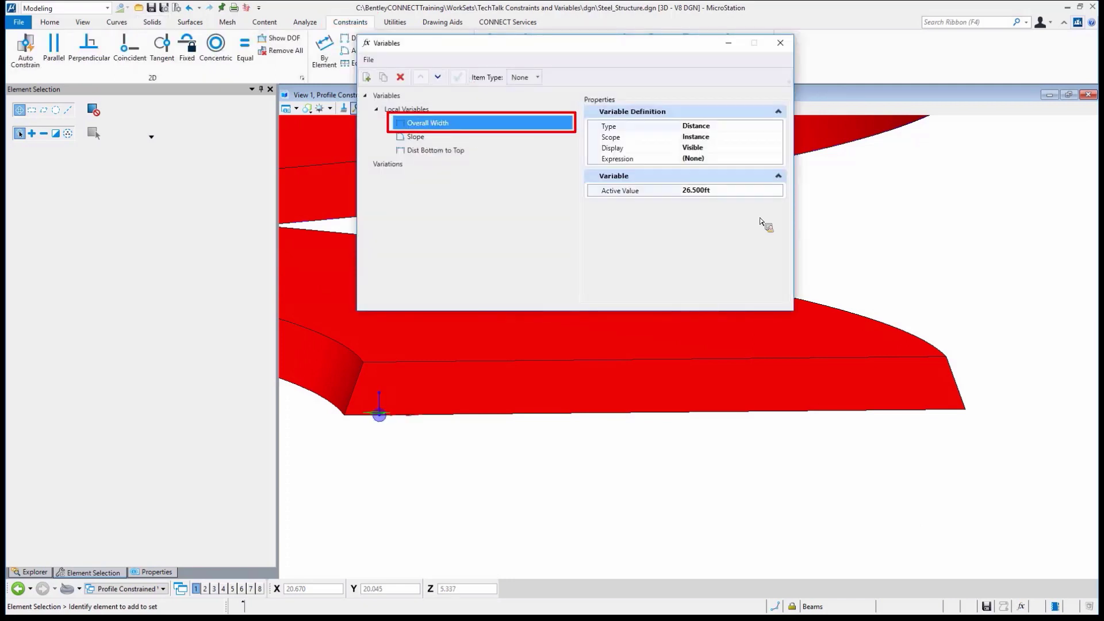
{"action": "left_click", "coordinate": [735, 192]}
{"action": "type", "text": "27.5"}
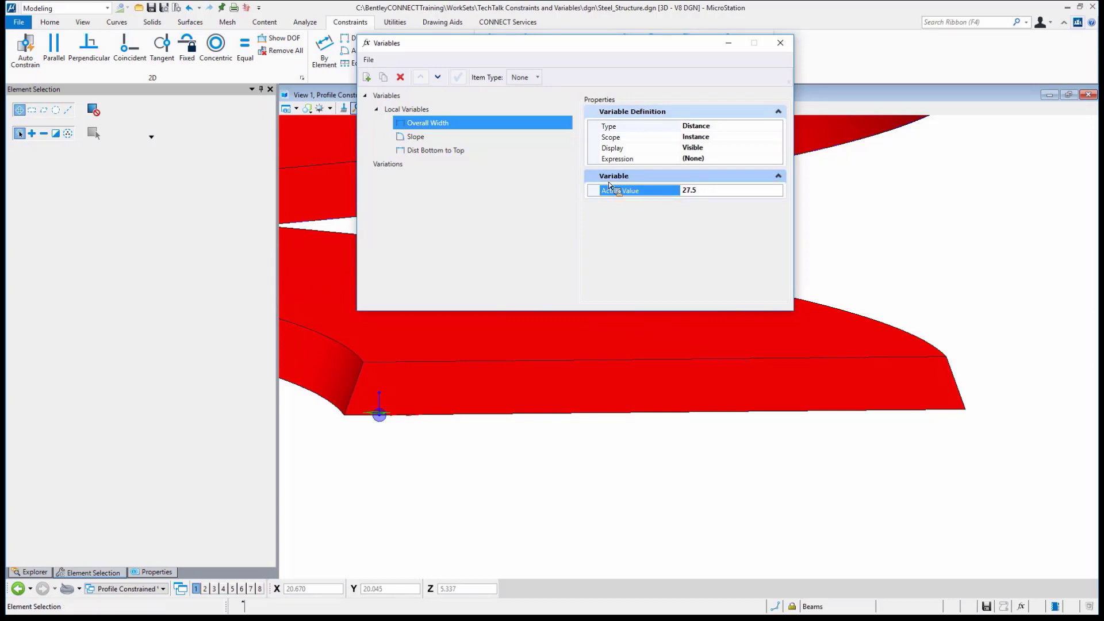
{"action": "key", "text": "Return"}
- Set the active value of the Slope local variable to 135° to change the beam's side angles
{"action": "left_click", "coordinate": [443, 137]}
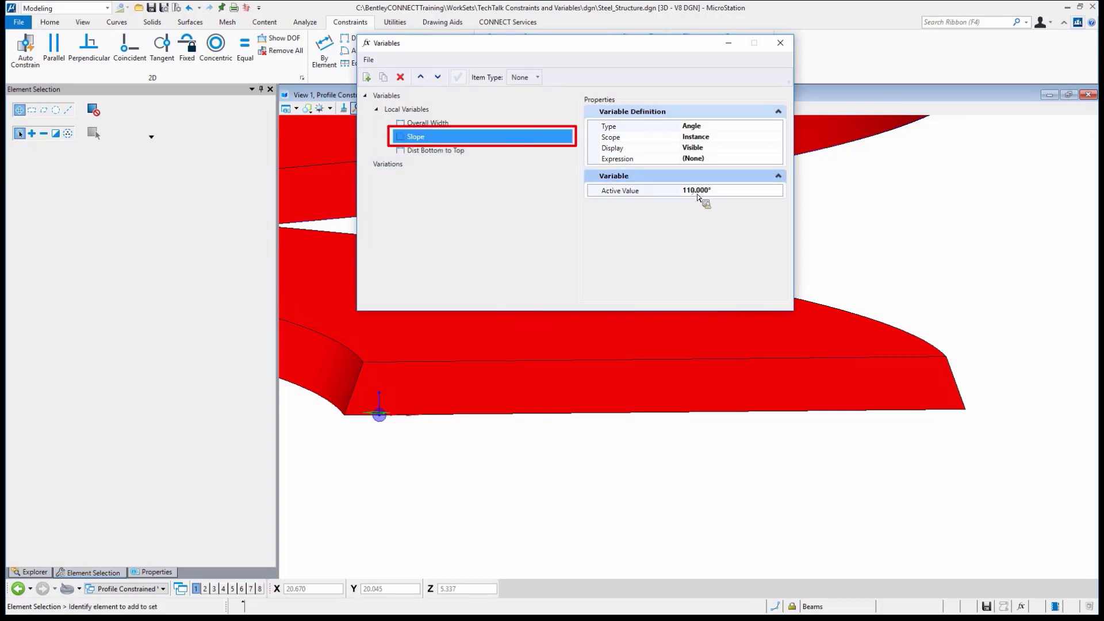
{"action": "left_click", "coordinate": [723, 192]}
{"action": "type", "text": "135"}
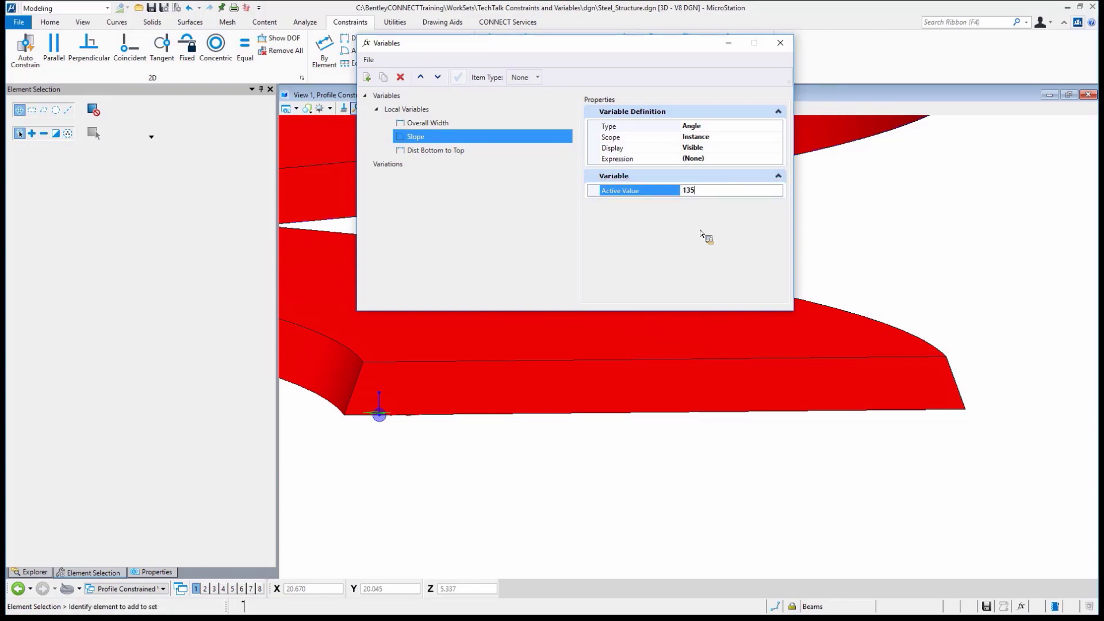
{"action": "key", "text": "Return"}
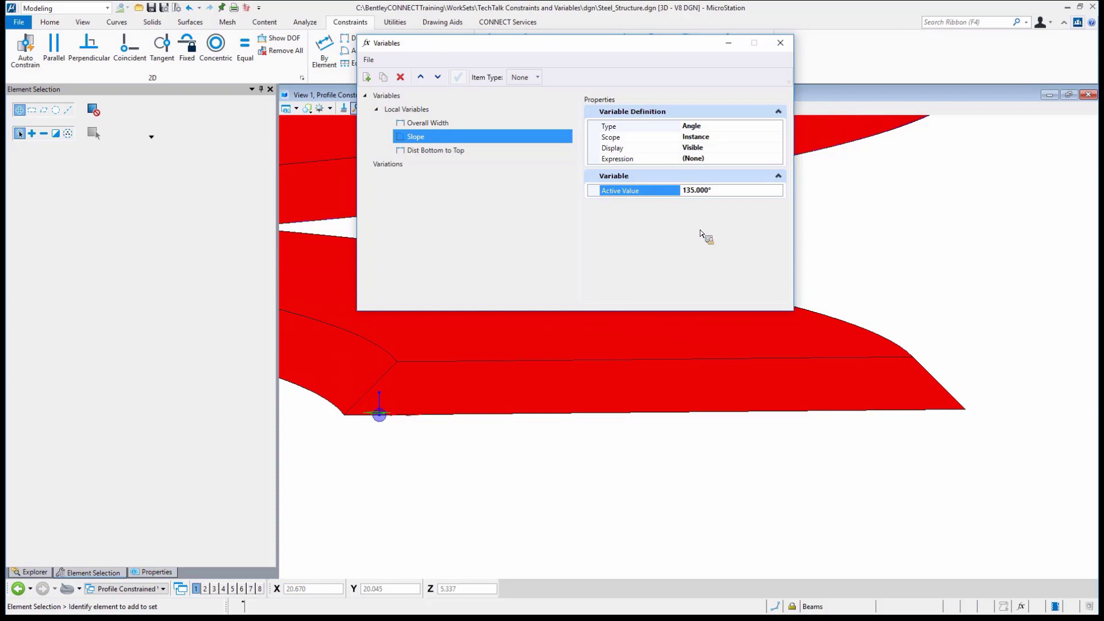
- Set the active value of the Overall Width local variable to 25 ft
{"action": "left_click", "coordinate": [436, 123]}
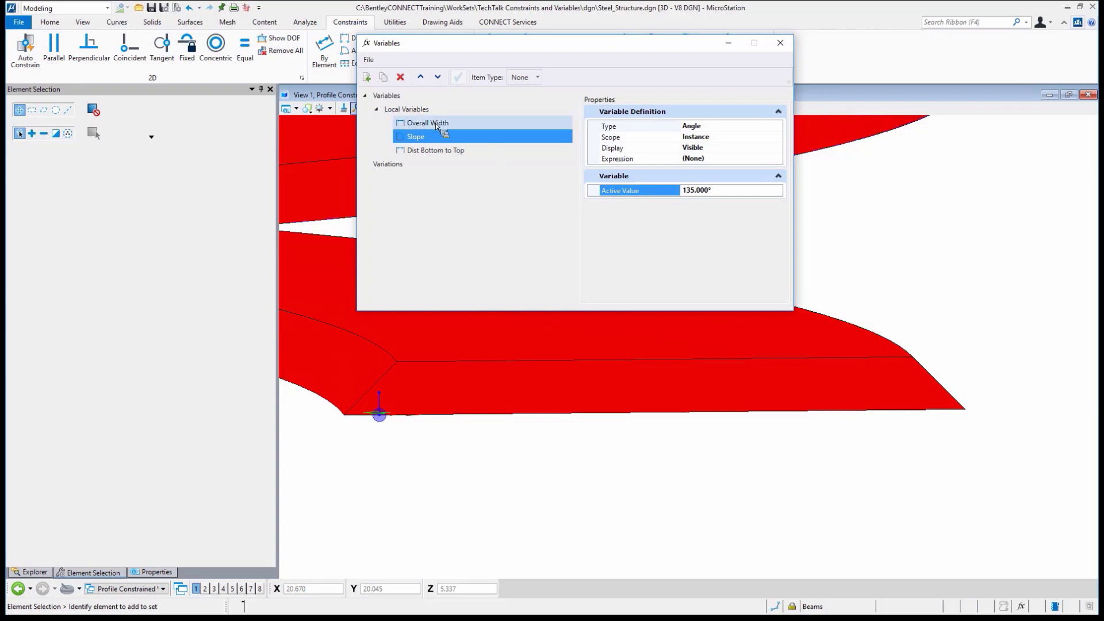
{"action": "left_click", "coordinate": [720, 190]}
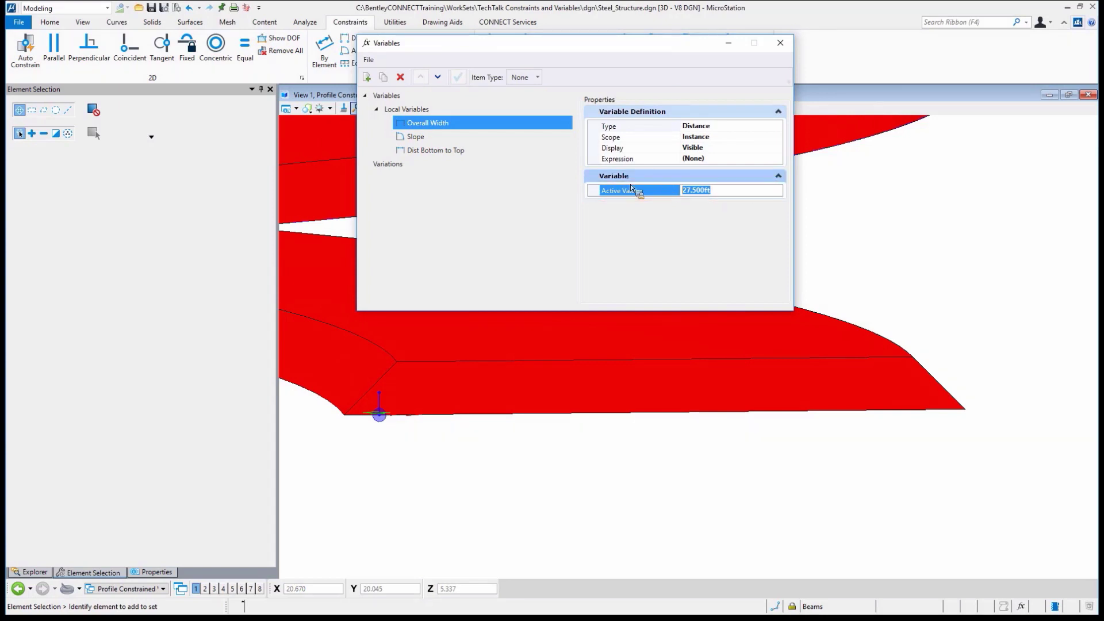
{"action": "type", "text": "25"}
{"action": "key", "text": "Return"}
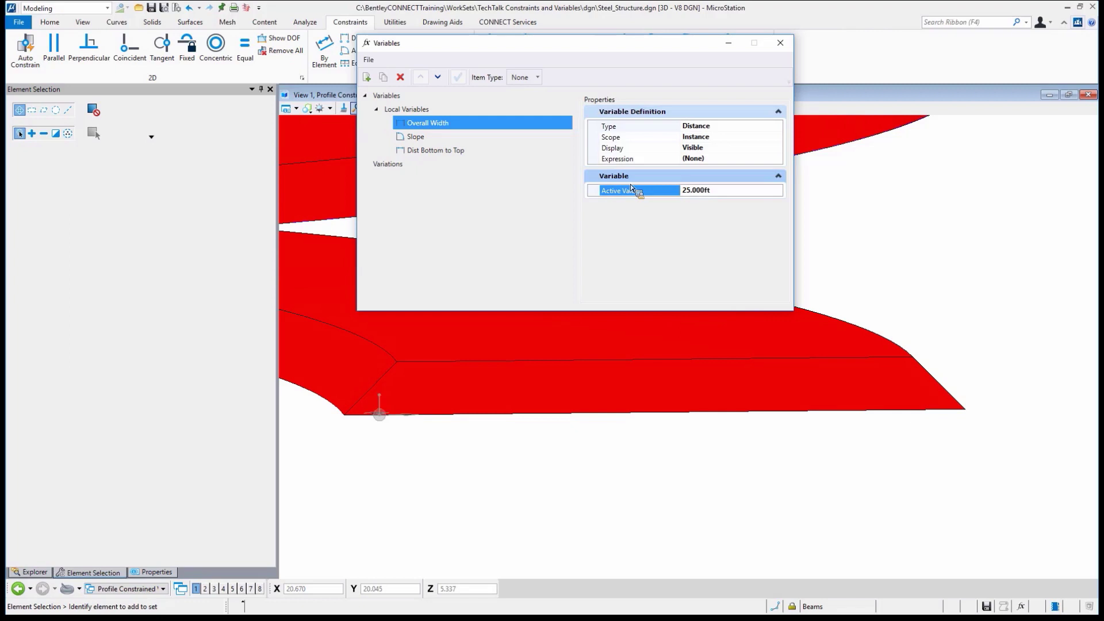
- Set the active value of the Slope local variable to 110°
{"action": "left_click", "coordinate": [515, 141]}
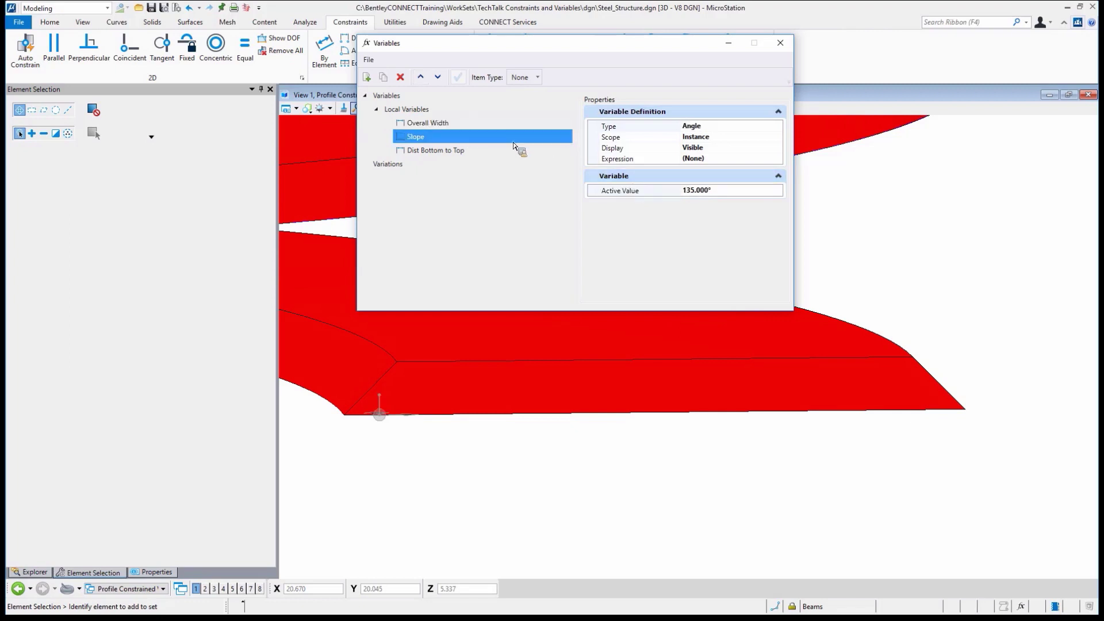
{"action": "left_click", "coordinate": [708, 190]}
{"action": "type", "text": "110"}
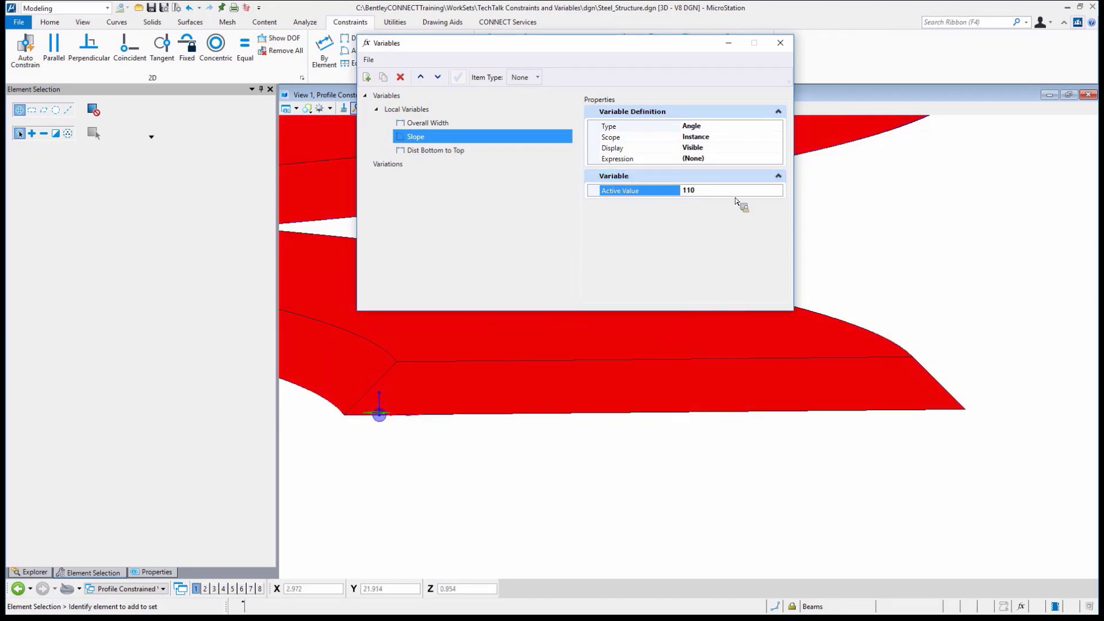
{"action": "key", "text": "Return"}
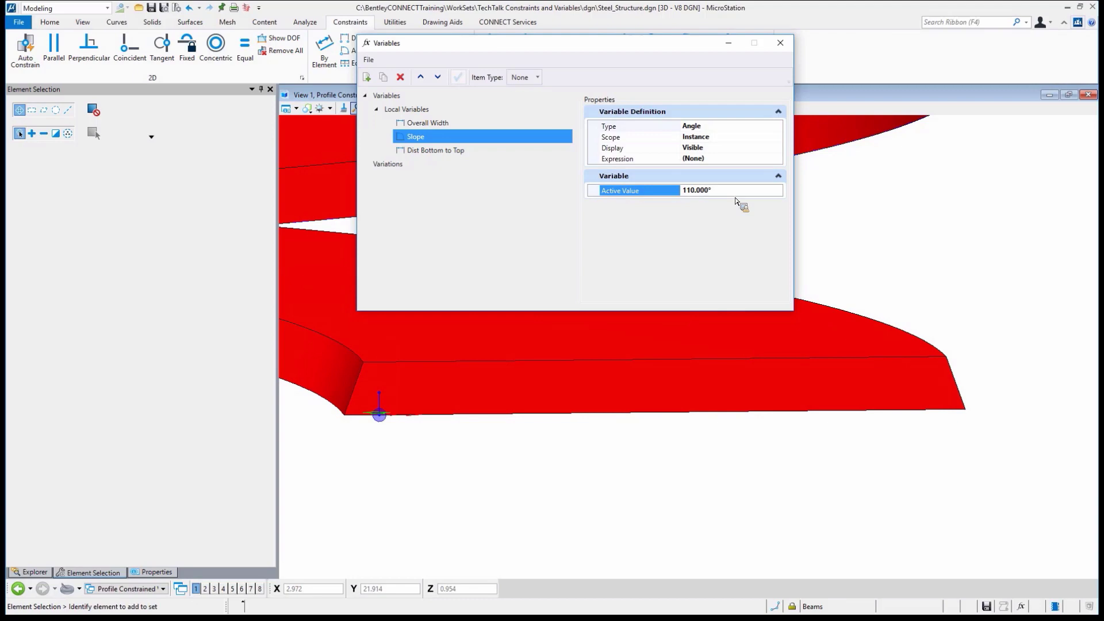